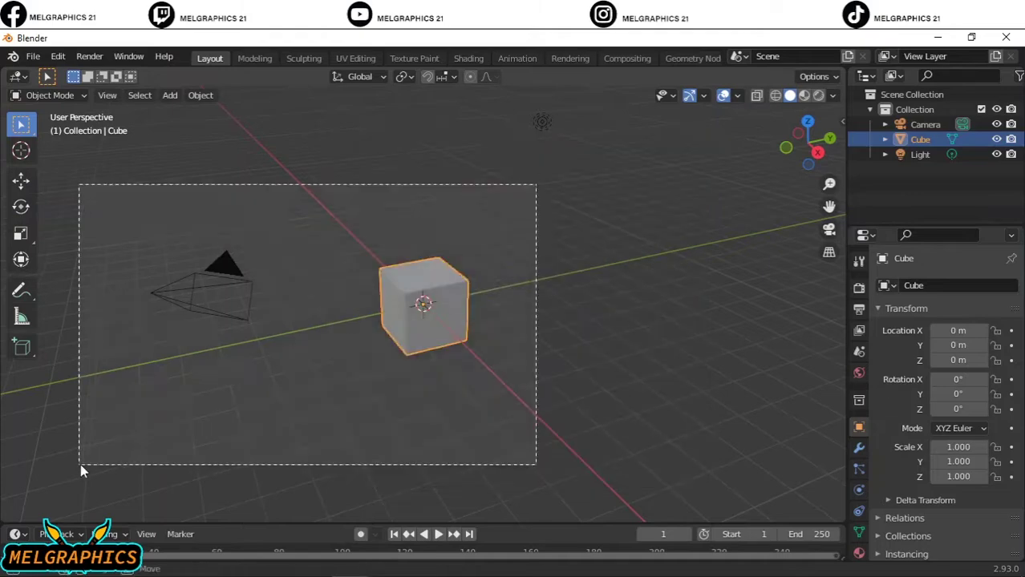
Delete the default scene objects and import the character FBX from the Downloads folder.
key(Delete)
click(32, 58)
click(298, 371)
click(166, 241)
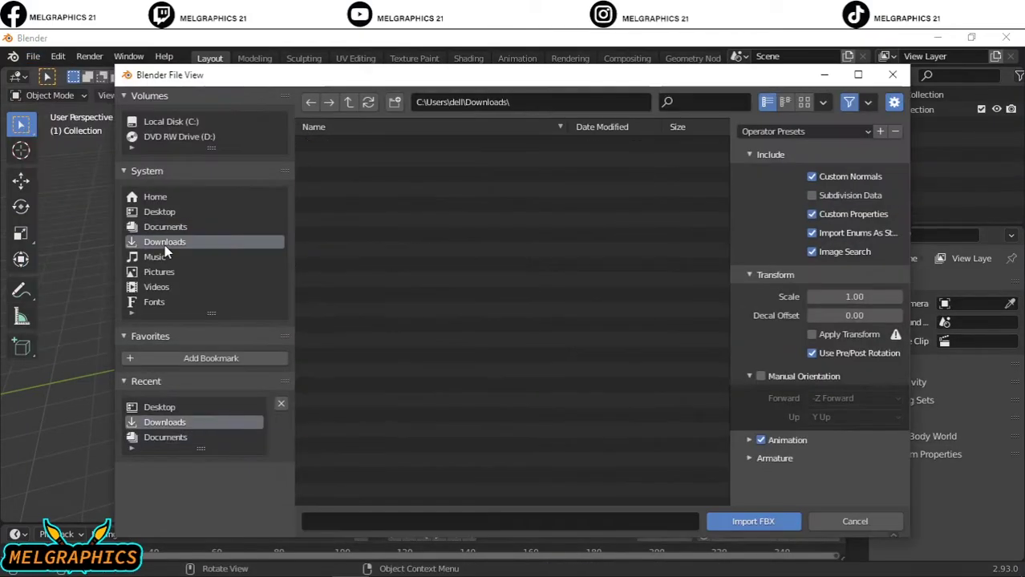
scroll(667, 380, down, 3)
double_click(385, 491)
View the imported Retopology character from the front and inspect its mesh data.
key(KP_1)
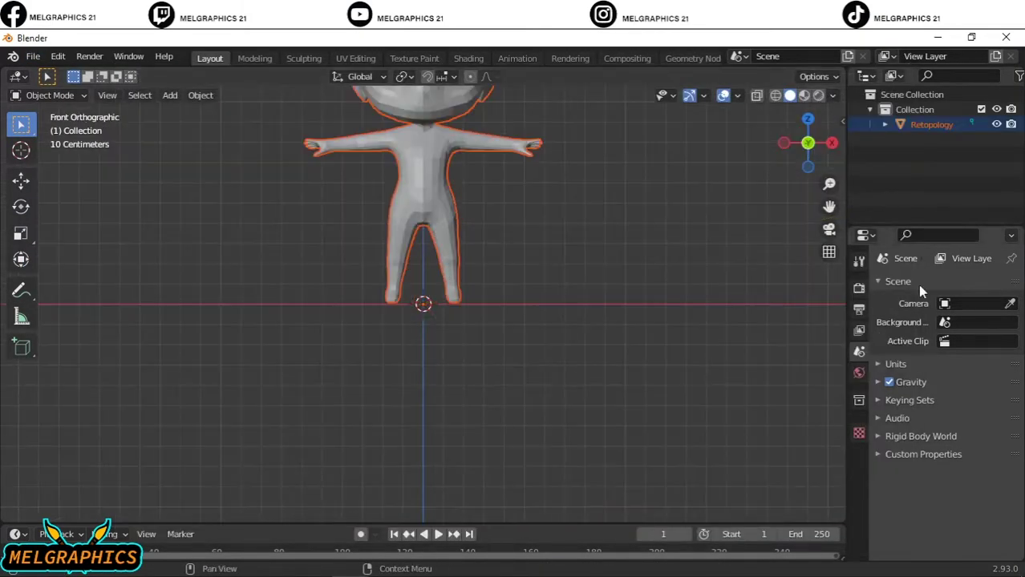
click(859, 531)
click(882, 512)
scroll(482, 228, up, 4)
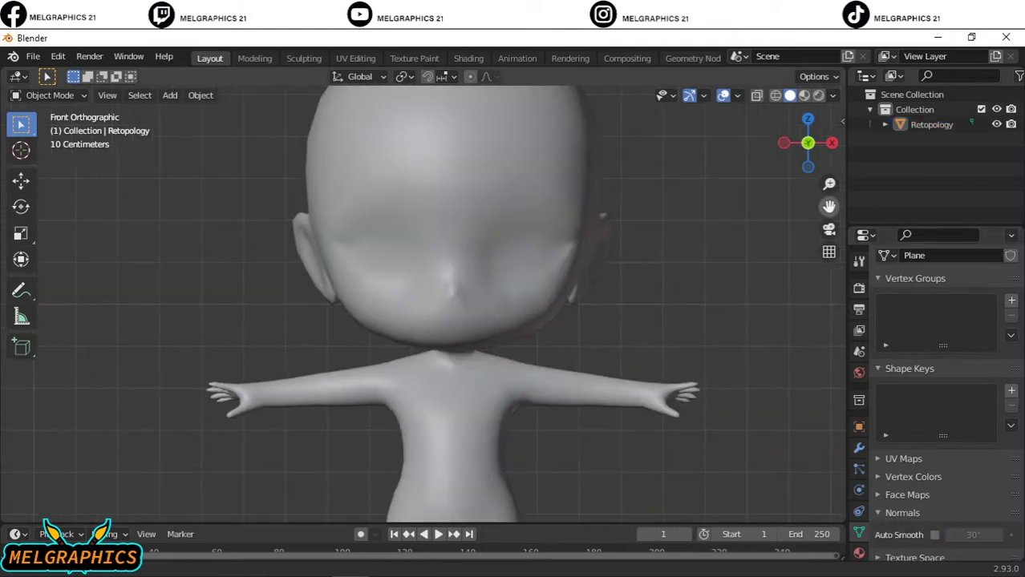
mouse_move(482, 229)
middle_down()
mouse_move(638, 241)
mouse_move(720, 266)
middle_up()
click(561, 241)
Briefly switch the character into Sculpt Mode, then undo back to Object Mode.
click(48, 94)
click(49, 147)
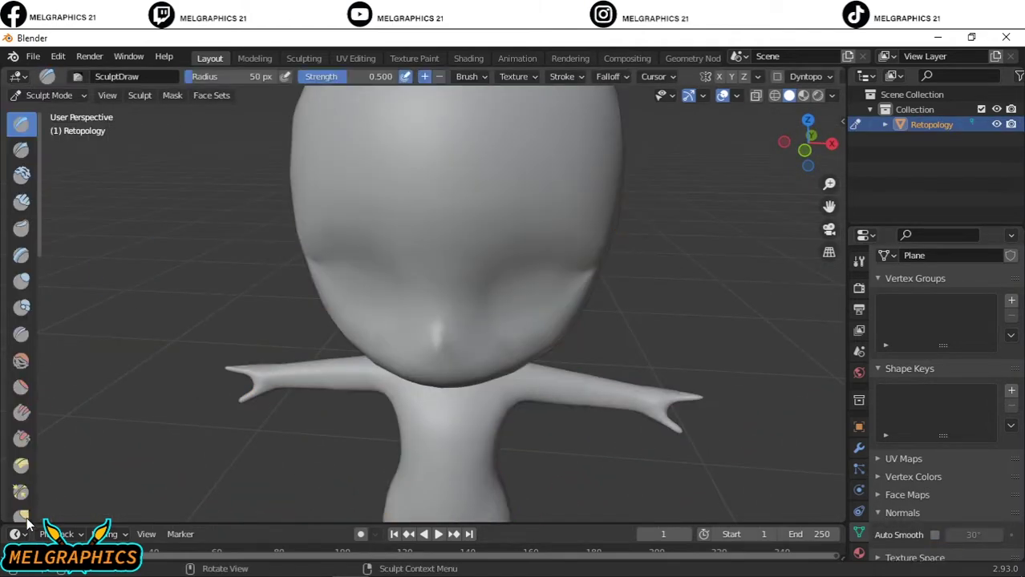
key(KP_1)
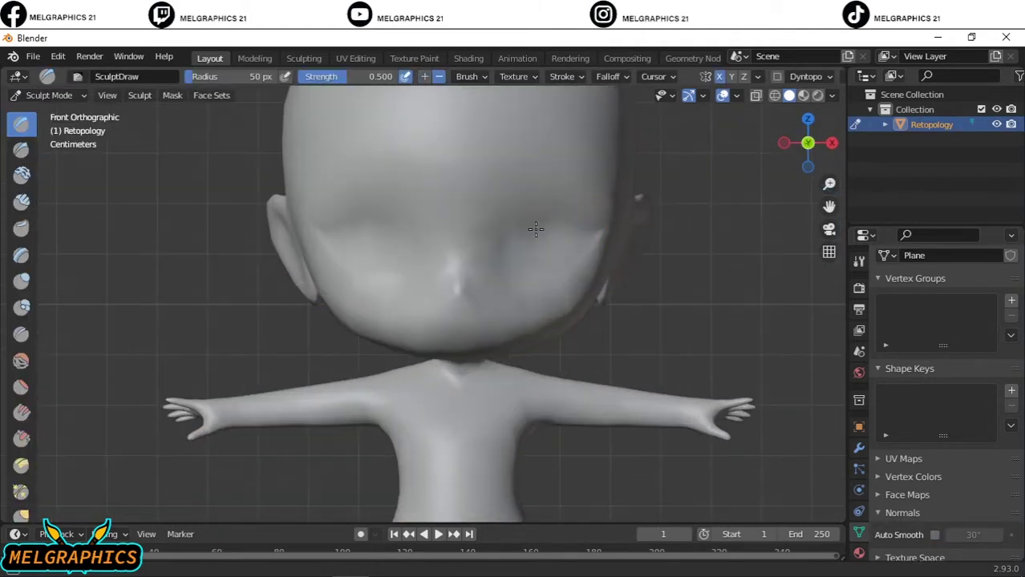
mouse_move(555, 239)
middle_down()
mouse_move(533, 357)
mouse_move(600, 389)
middle_up()
key(ctrl+z)
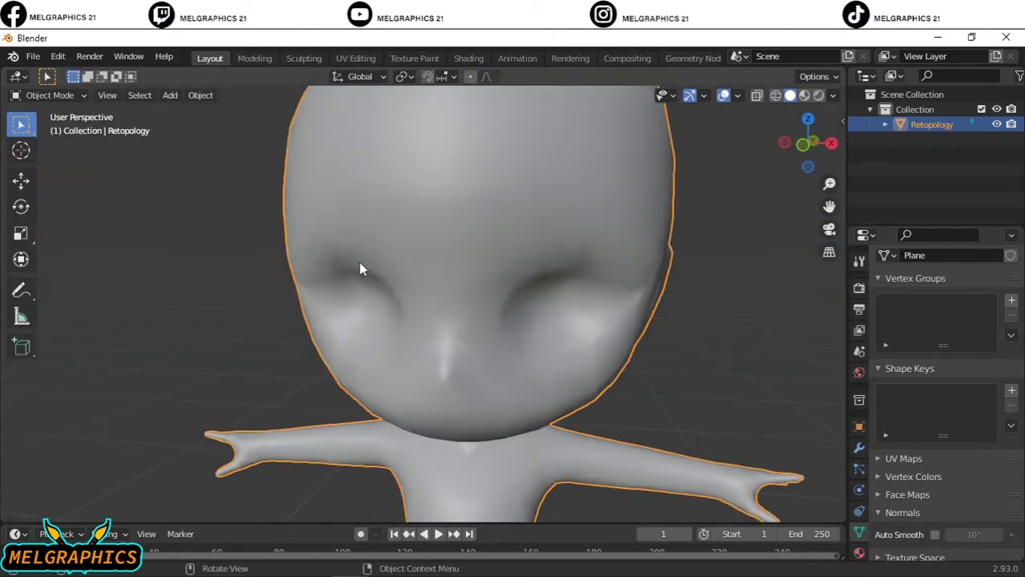
key(ctrl+z)
click(33, 56)
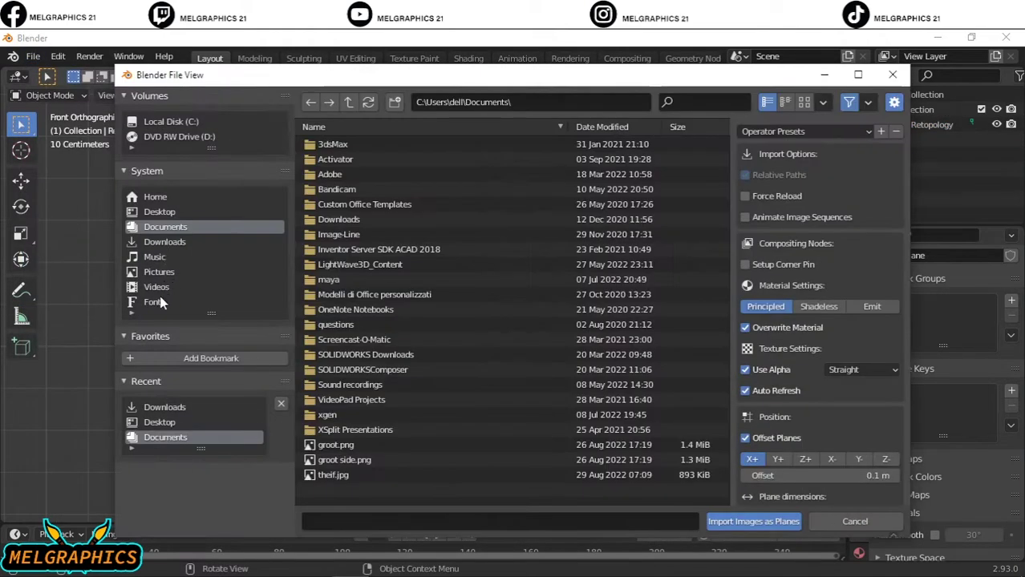
Import the artworks image as a plane, rotate it 90°, and place it left of the character.
click(158, 212)
double_click(428, 264)
text(r90)
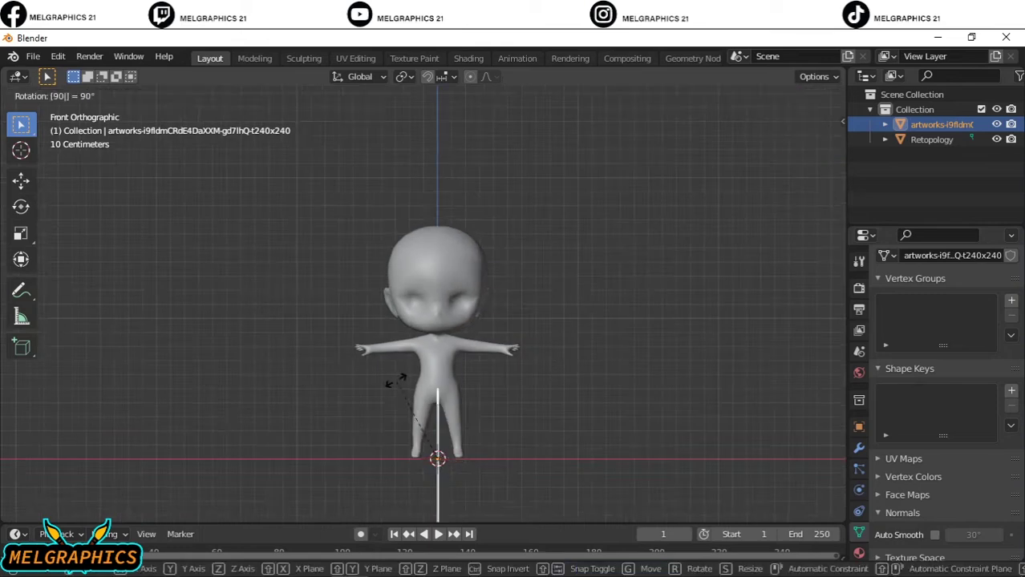
key(Return)
middle_drag(391, 379, 422, 444)
click(804, 96)
key(g)
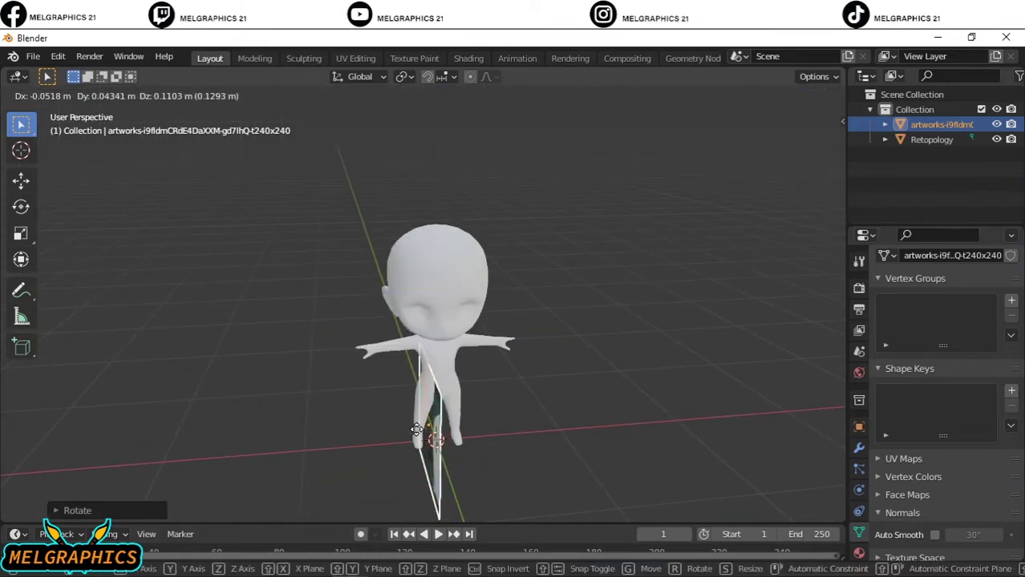
click(782, 195)
Try resetting the image plane's location and rotation, then undo back to its placed position.
key(r)
key(Escape)
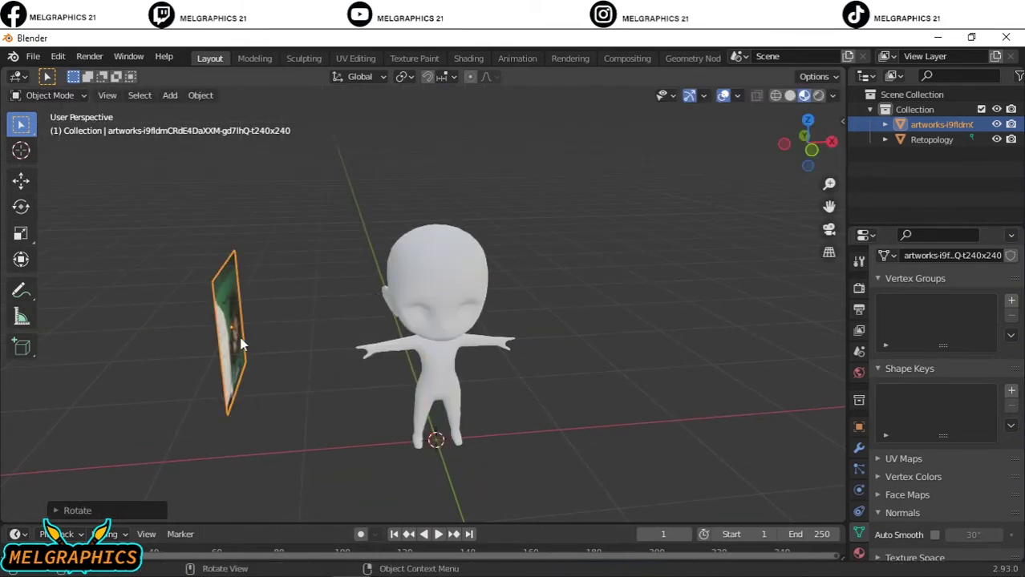
key(alt+g)
key(alt+r)
key(n)
key(ctrl+z)
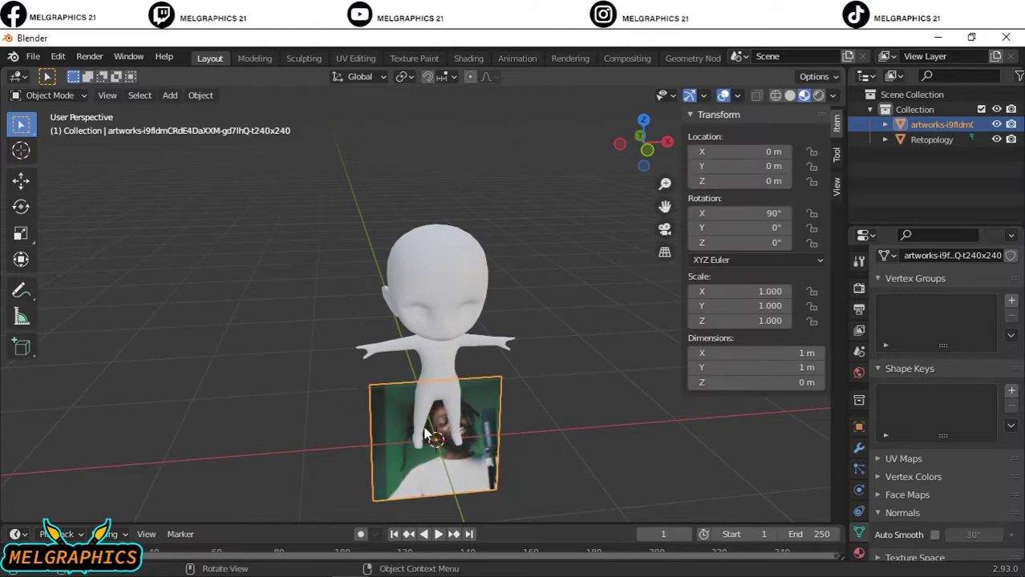
key(ctrl+z)
key(KP_1)
Select the image plane in the Outliner and enable the Outliner's selectability toggles.
scroll(269, 309, up, 3)
click(979, 124)
click(1018, 76)
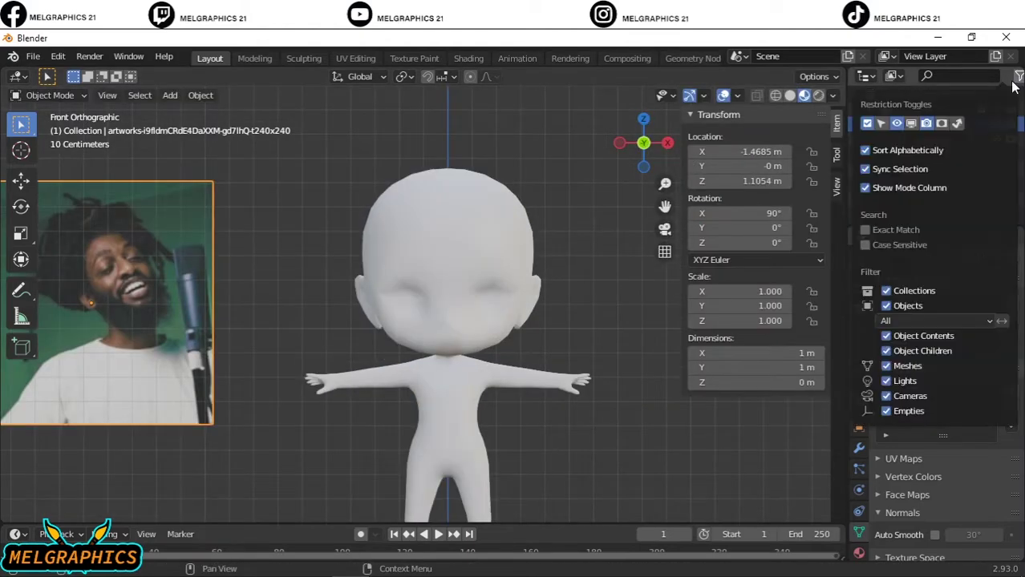
click(886, 117)
middle_drag(321, 281, 187, 254)
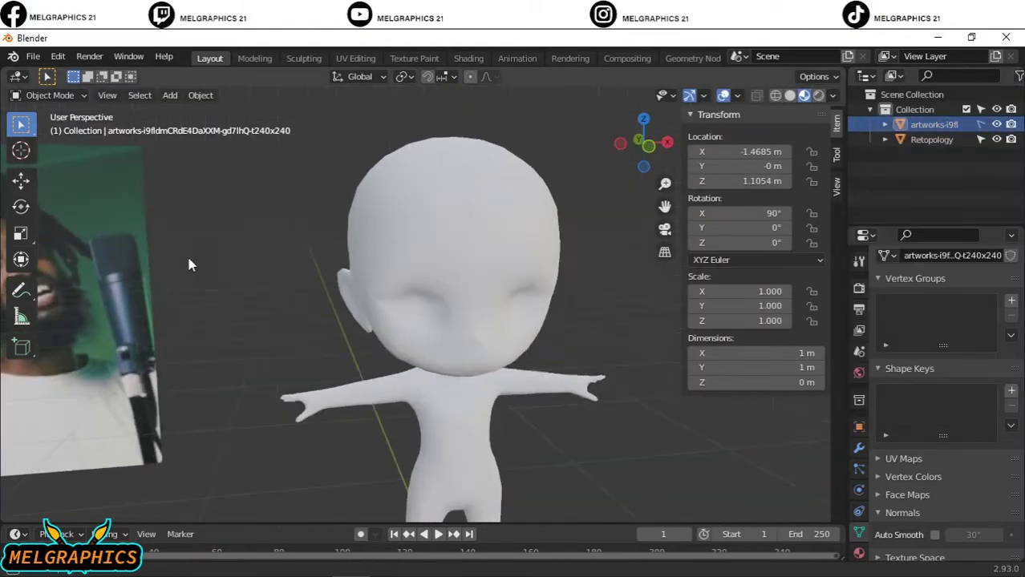
key(KP_1)
scroll(661, 212, up, 2)
scroll(660, 212, up, 1)
Give the character body a new material named 'body' with a skin-coloured Base Color.
click(504, 321)
click(859, 552)
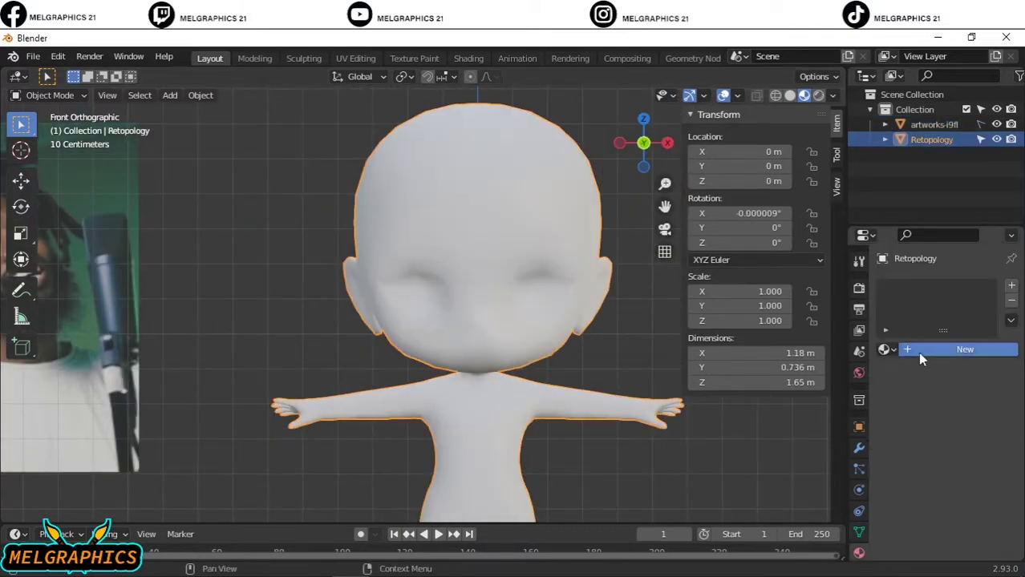
click(922, 350)
double_click(936, 288)
text(body)
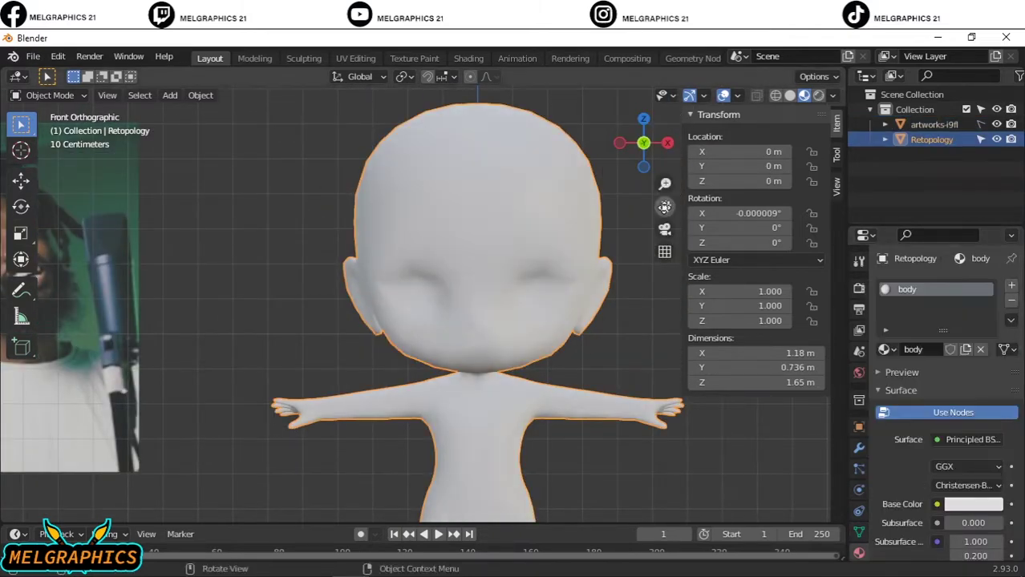
click(100, 255)
scroll(358, 306, up, 3)
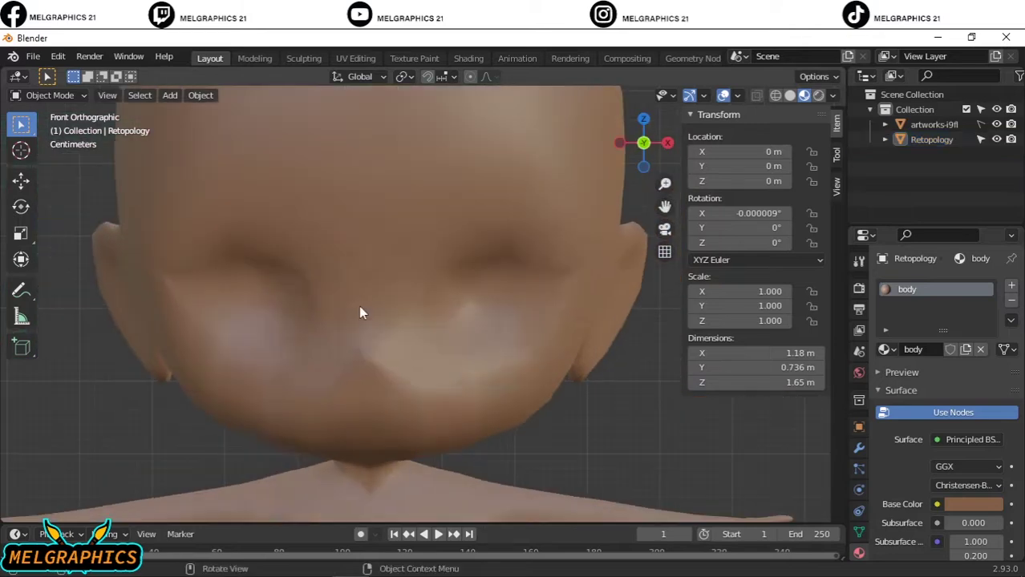
Add a UV sphere to the scene.
key(shift+a)
click(492, 321)
scroll(492, 328, down, 3)
Shrink the new sphere and move it over the character's face.
key(s)
click(432, 305)
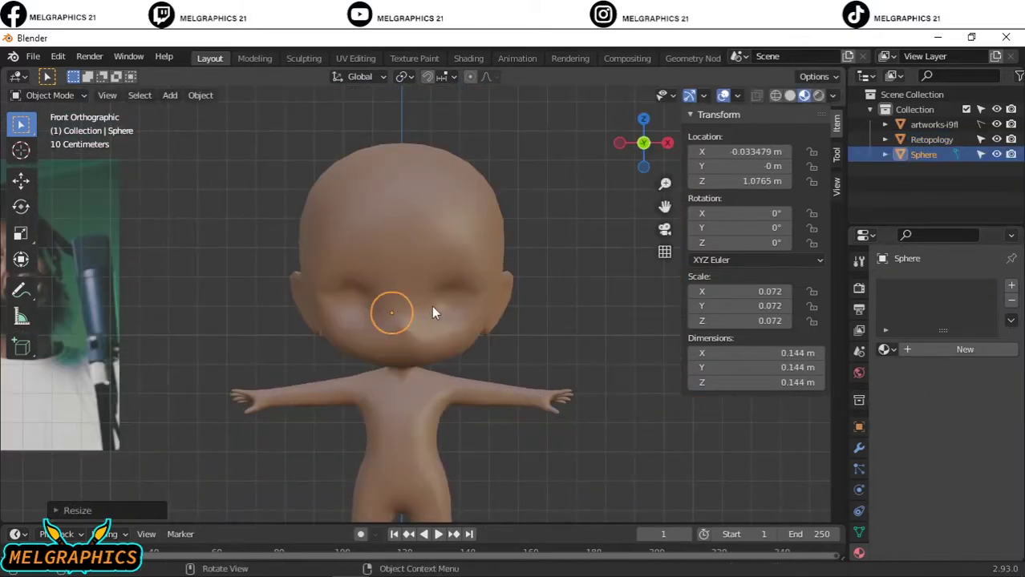
key(g)
click(383, 311)
From the side view, set the sphere's depth in the face and raise it to eye height.
key(KP_3)
key(g)
key(y)
click(338, 301)
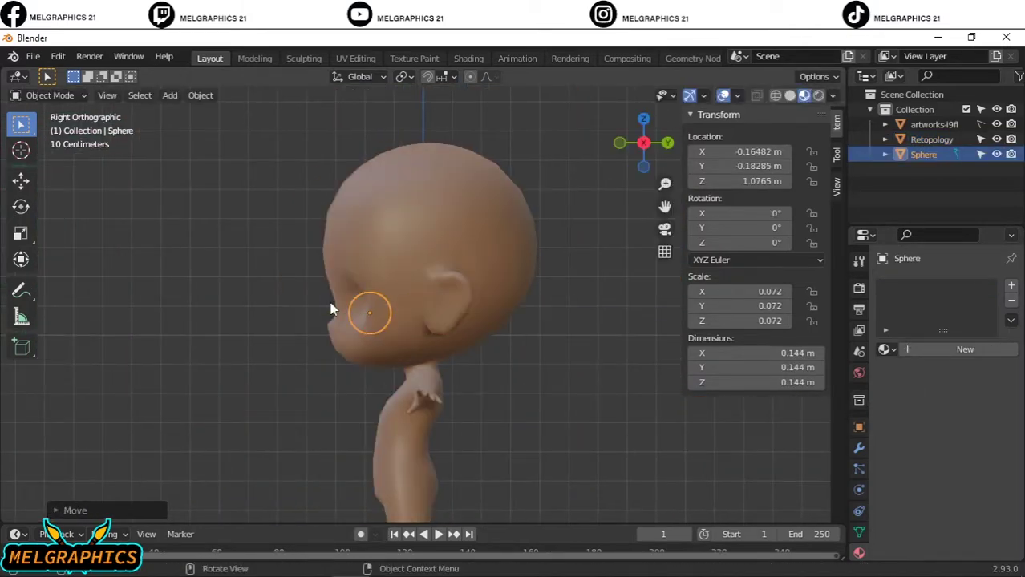
key(g)
key(z)
click(338, 287)
mouse_move(338, 287)
middle_down()
mouse_move(228, 361)
mouse_move(251, 349)
mouse_move(366, 351)
mouse_move(372, 366)
middle_up()
key(KP_1)
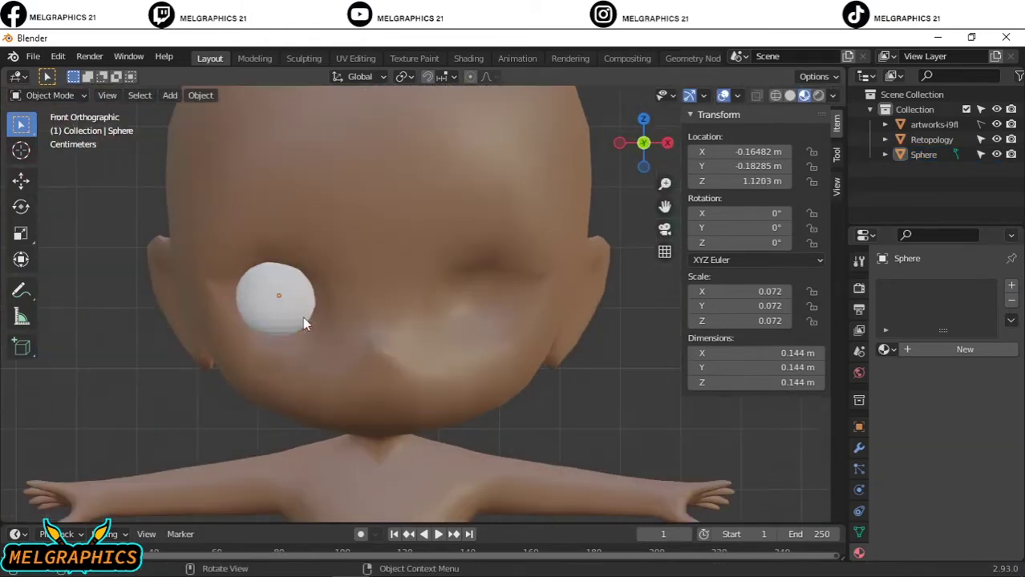
Add and apply a Mirror modifier on the eye sphere to create a pair of eyes.
click(302, 316)
click(858, 447)
click(904, 286)
click(985, 394)
click(992, 389)
click(605, 307)
key(ctrl+a)
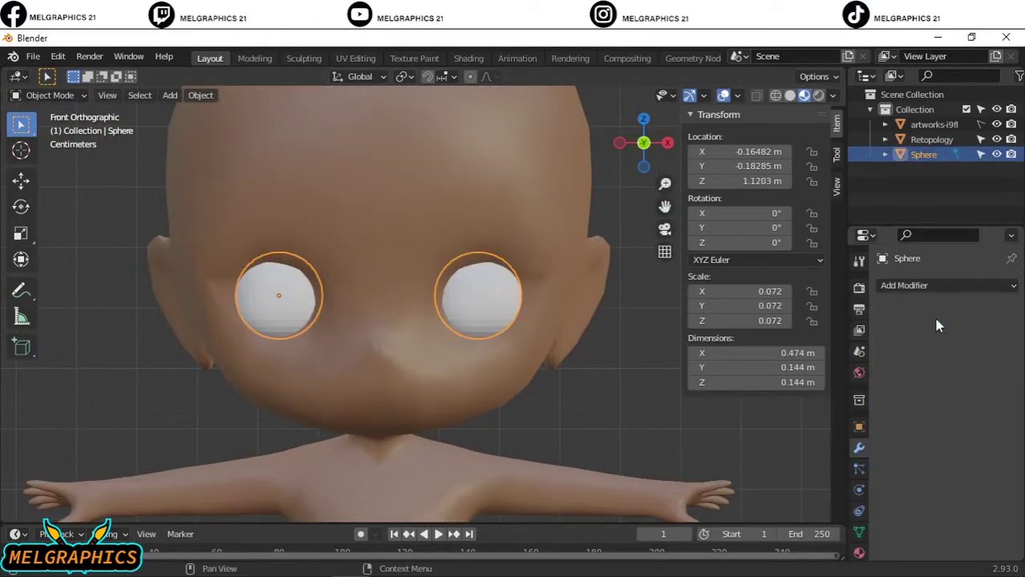
Rename the Retopology object to 'body' in the Outliner.
double_click(930, 154)
text(body)
key(Return)
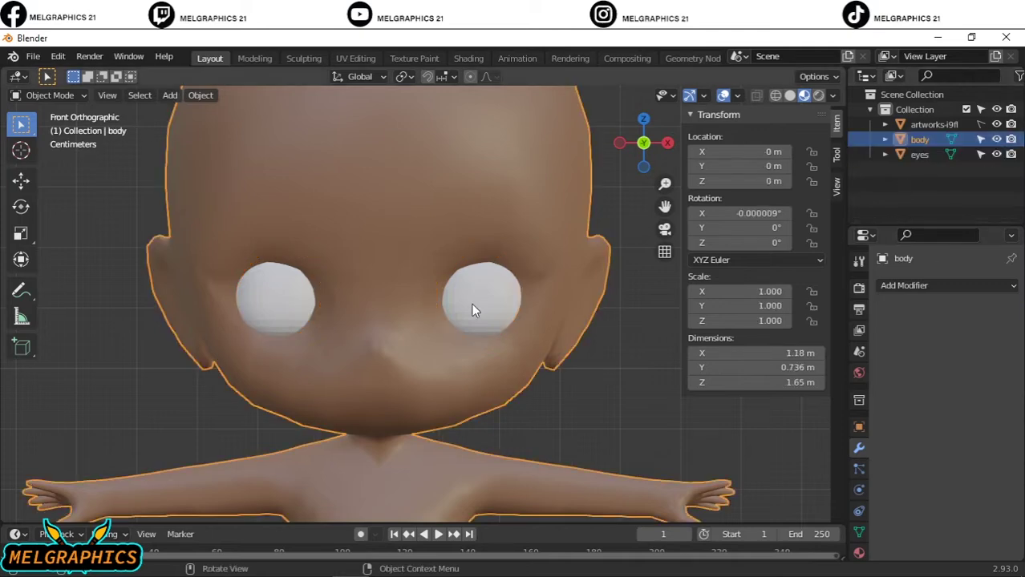
click(279, 291)
key(shift+a)
Add a new UV sphere, raise it to the face, and shrink it into an oval with X scale 0.045.
click(401, 246)
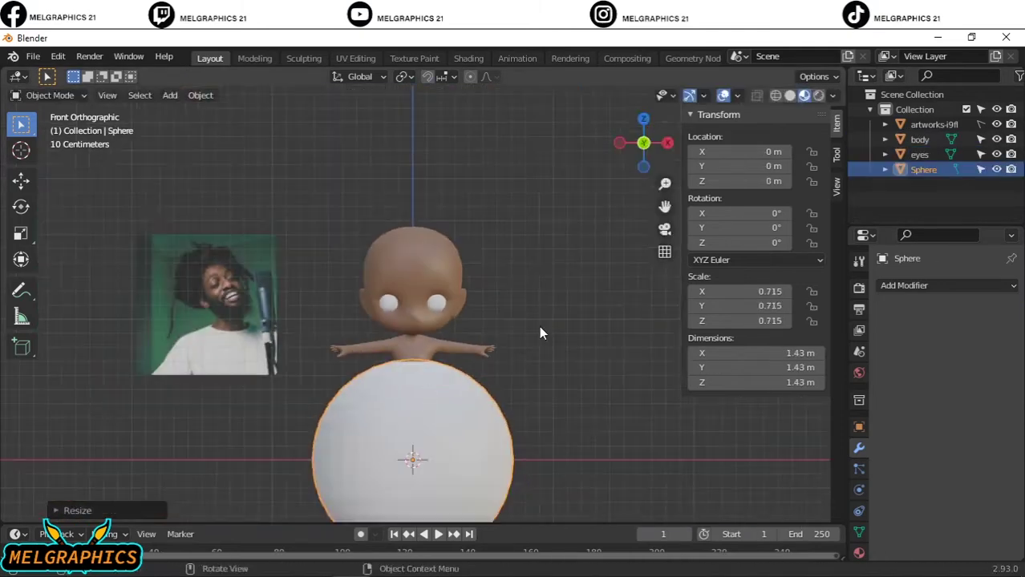
key(s)
key(Return)
key(g)
key(z)
key(Return)
key(s)
click(430, 241)
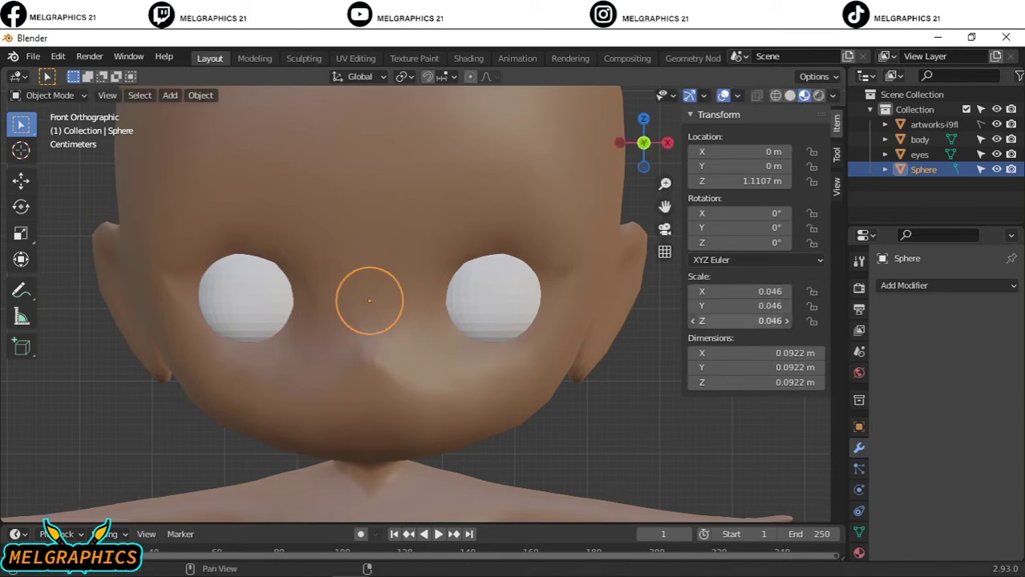
click(477, 207)
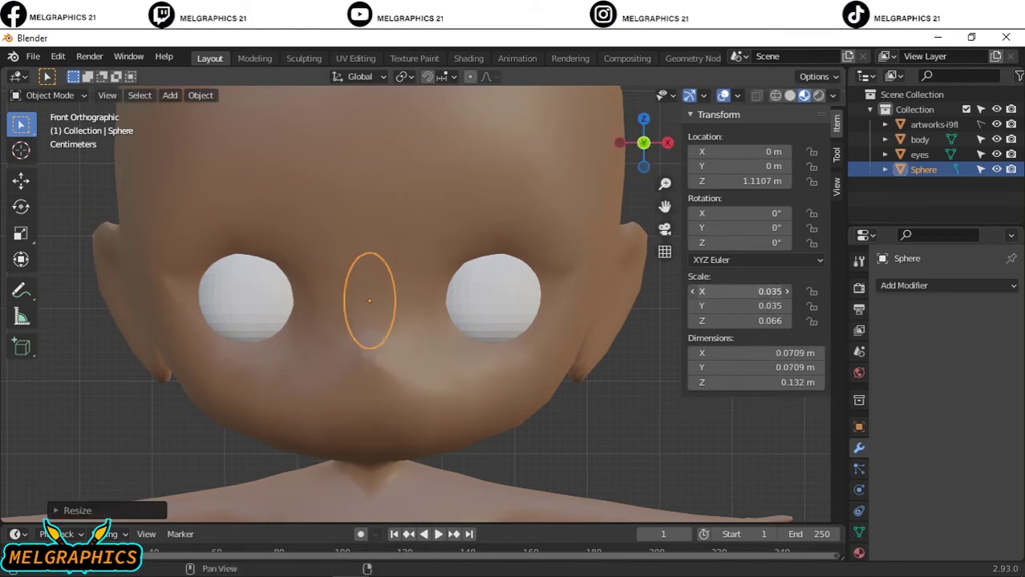
click(787, 291)
Position the small oval sphere over the left eye, adjusting its depth and side offset.
key(KP_3)
key(g)
key(y)
key(KP_1)
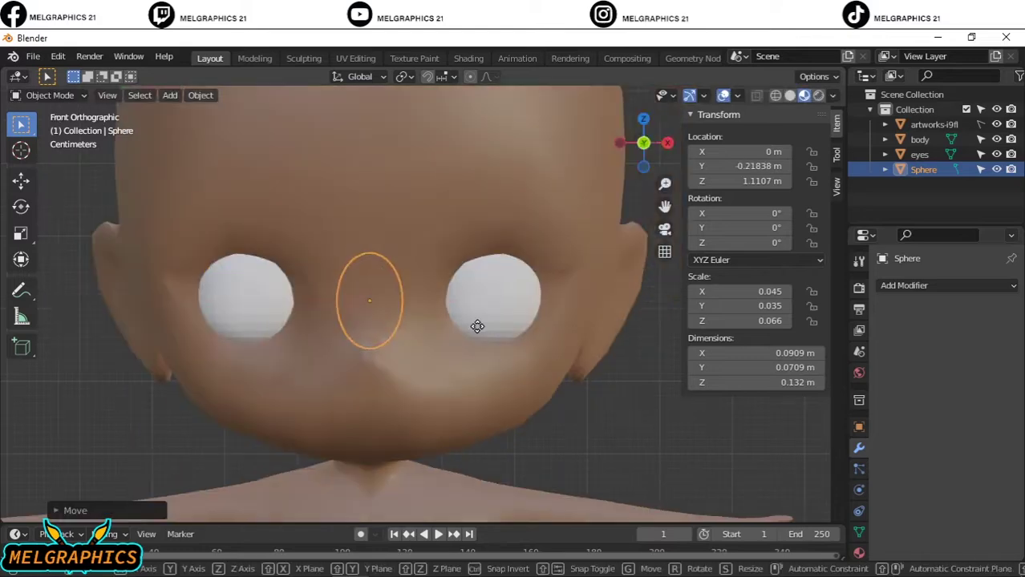
key(x)
click(349, 333)
key(s)
click(389, 206)
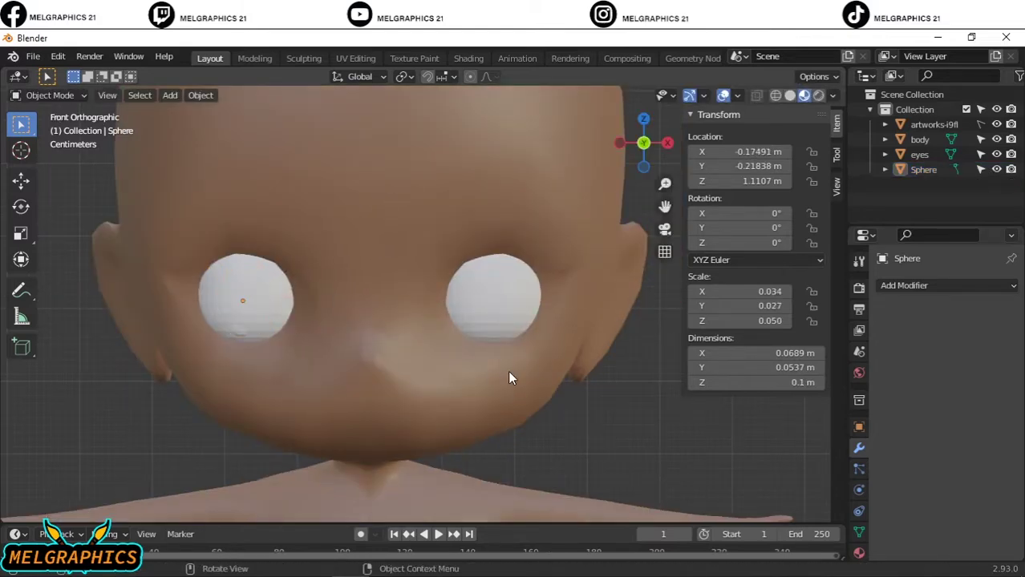
From the side view, set the pupil just in front of the eye.
key(KP_3)
key(g)
click(652, 326)
key(g)
key(z)
click(649, 323)
key(KP_1)
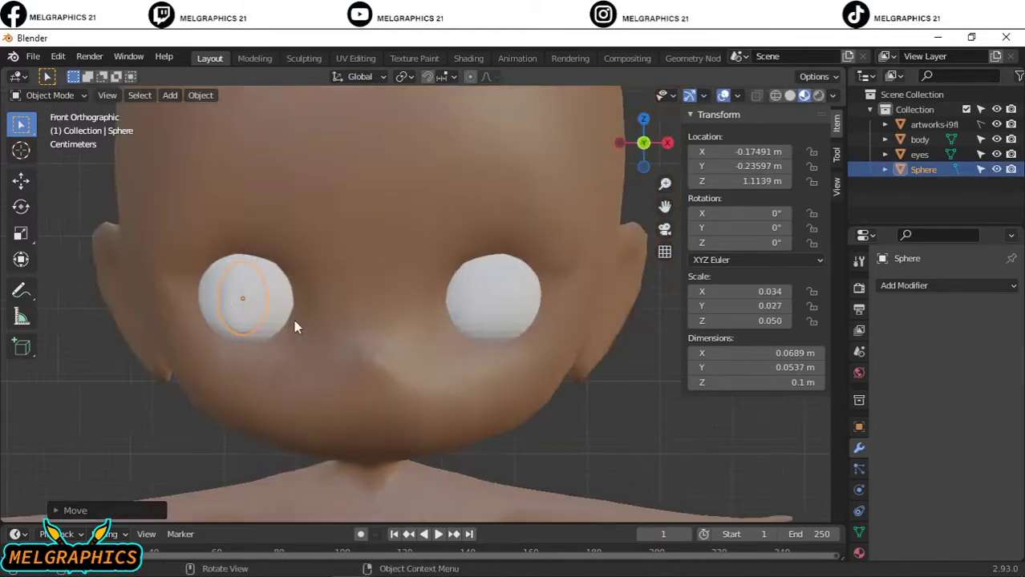
scroll(542, 295, up, 2)
Give the pupil a new black material named 'pupil'.
click(946, 285)
click(859, 552)
click(953, 350)
double_click(922, 289)
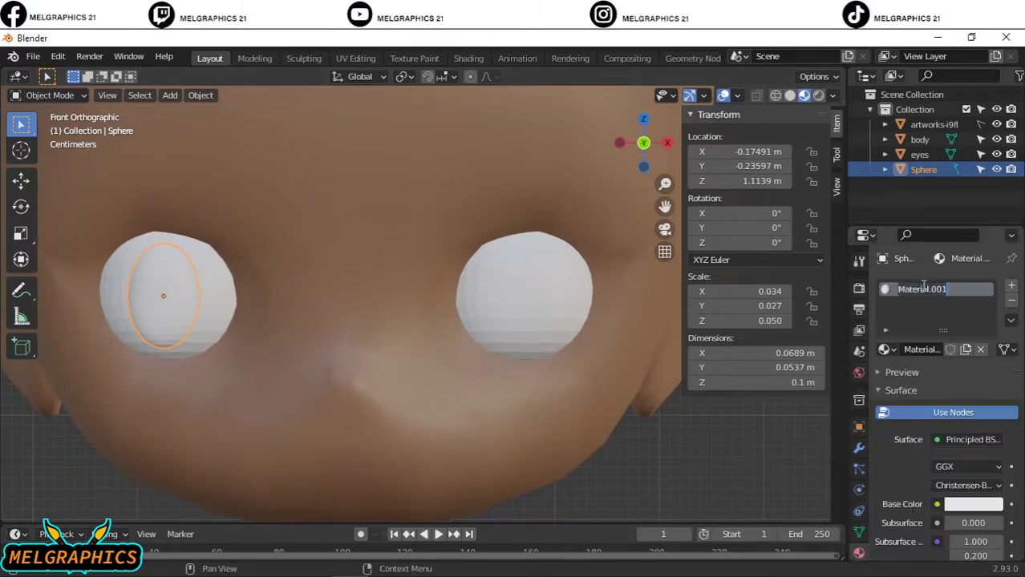
key(Return)
click(973, 504)
Readjust the pupil's front-back depth in side view.
key(g)
key(y)
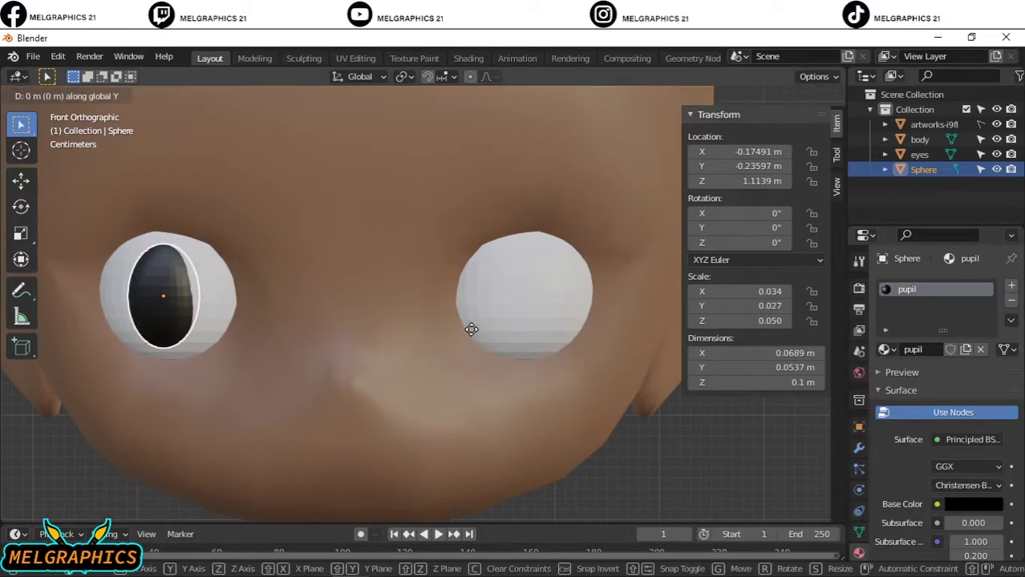
key(KP_3)
click(439, 349)
key(KP_1)
Add a Mirror modifier with body as mirror object and apply it for two pupils.
click(859, 447)
click(947, 285)
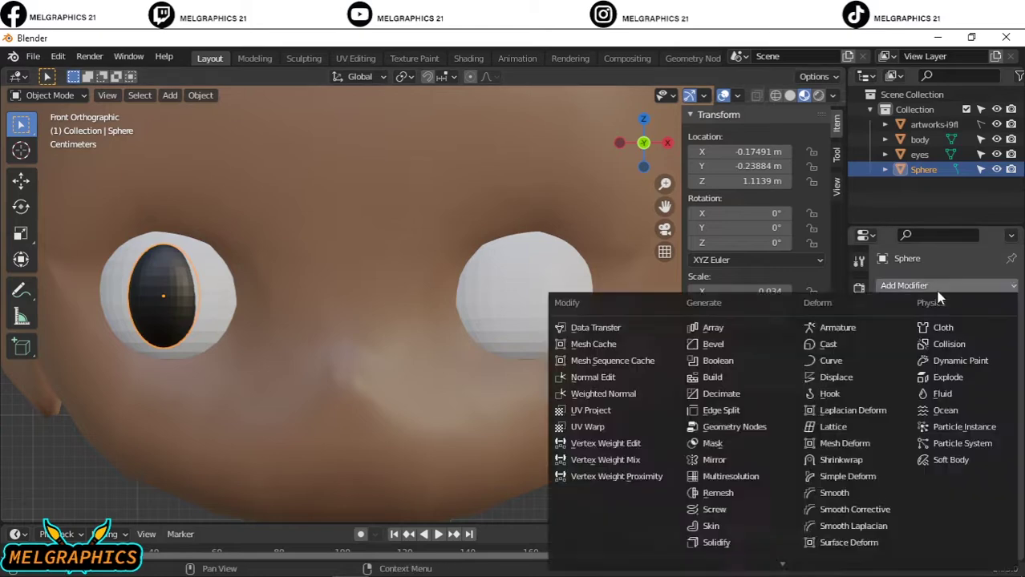
click(721, 446)
click(995, 388)
click(421, 264)
key(ctrl+a)
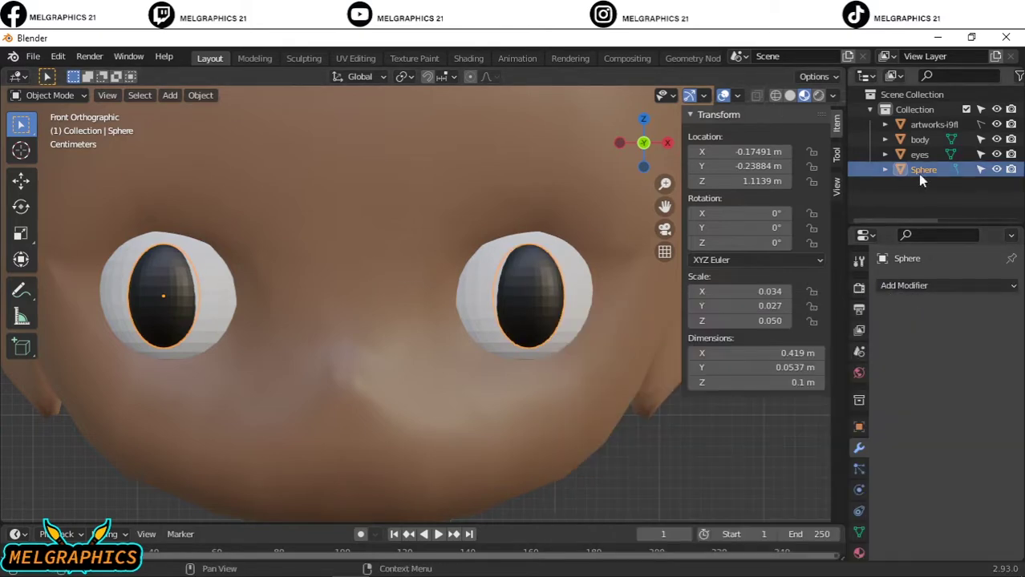
Confirm the name 'pupil' for the pupils object, then select the eyes object.
key(Return)
click(498, 304)
scroll(462, 317, down, 3)
scroll(414, 279, down, 2)
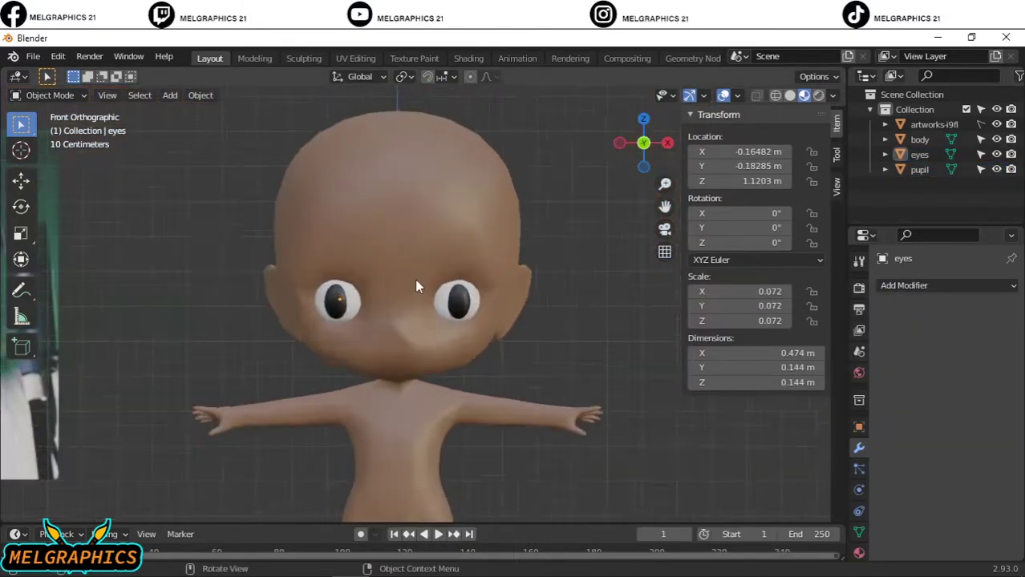
scroll(424, 312, down, 2)
scroll(425, 315, up, 2)
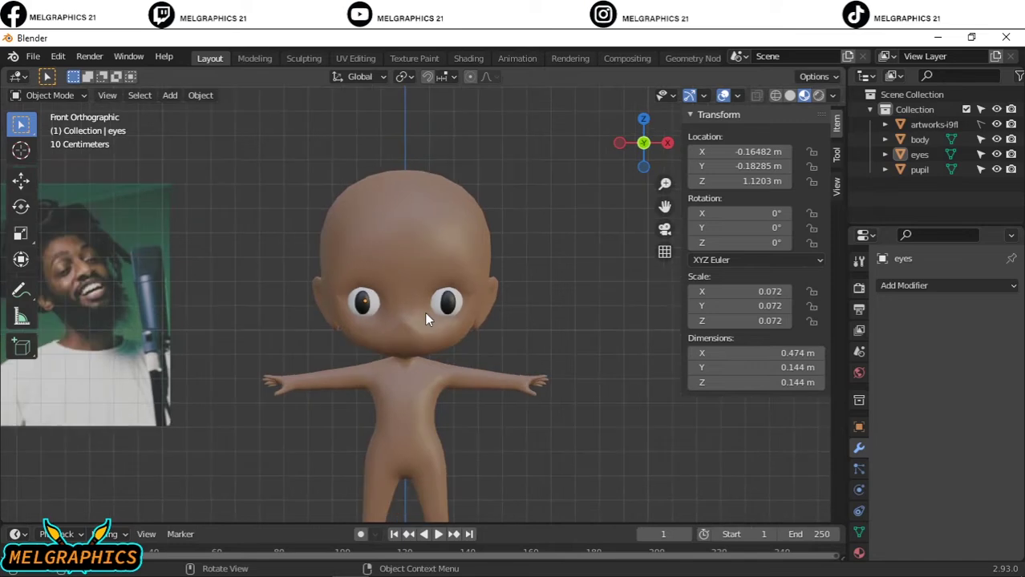
scroll(424, 312, up, 3)
scroll(413, 330, up, 2)
shift+scroll(479, 227, up, 2)
Add a UV Sphere, shrink it, and raise it to the head's height.
key(shift+a)
click(588, 185)
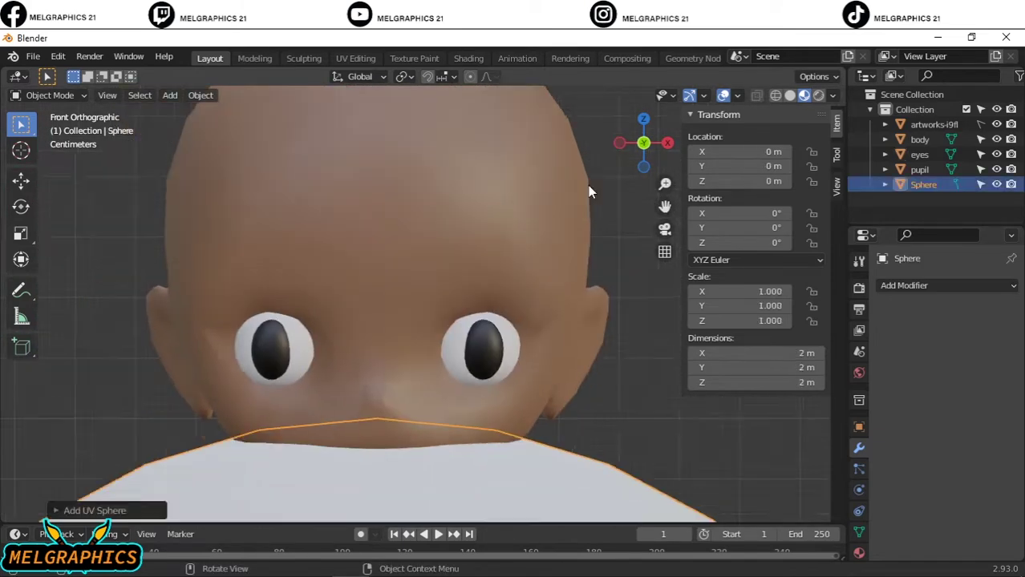
key(s)
scroll(439, 420, down, 3)
key(g)
key(z)
click(441, 185)
scroll(441, 185, up, 3)
key(s)
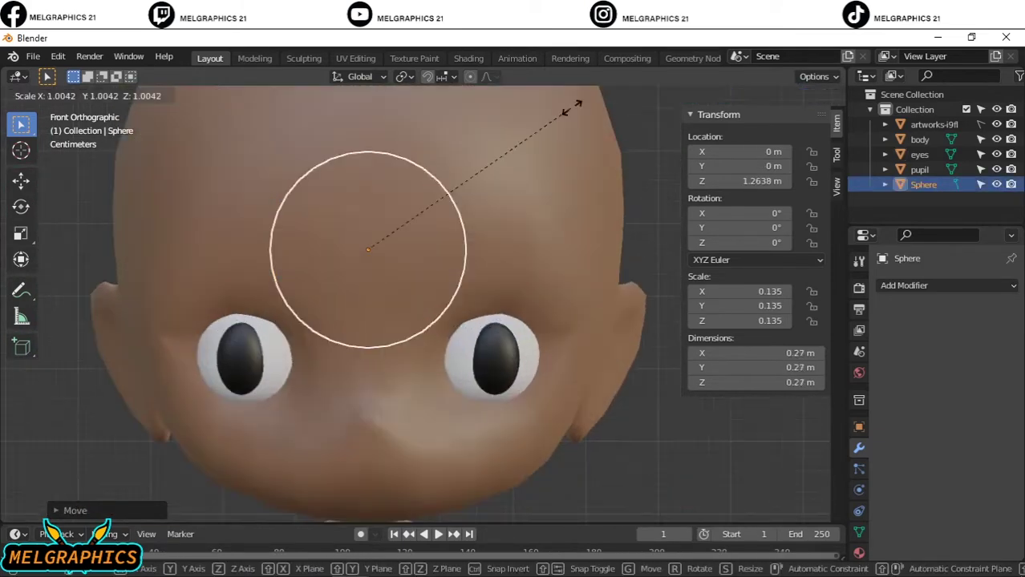
click(419, 223)
Set the sphere's depth and sideways position above the right-hand eye, then enter Sculpt Mode.
key(KP_3)
key(g)
key(y)
click(213, 247)
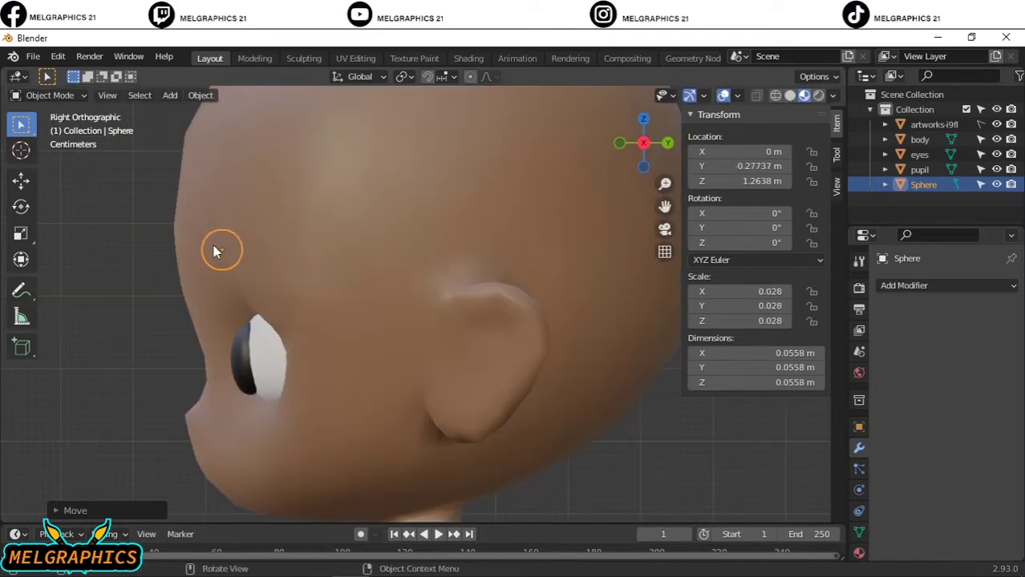
key(g)
key(y)
click(171, 247)
key(KP_1)
key(g)
key(x)
click(459, 254)
scroll(459, 254, up, 3)
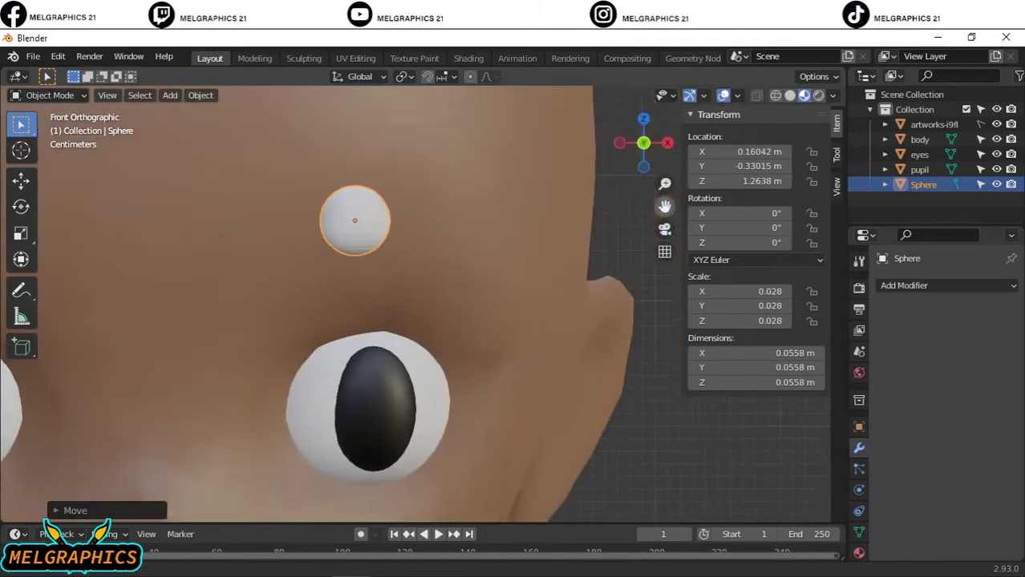
click(48, 95)
click(44, 148)
Grab-sculpt the sphere with a larger brush into a curved 0.16 m eyebrow, then return to Object Mode.
click(775, 96)
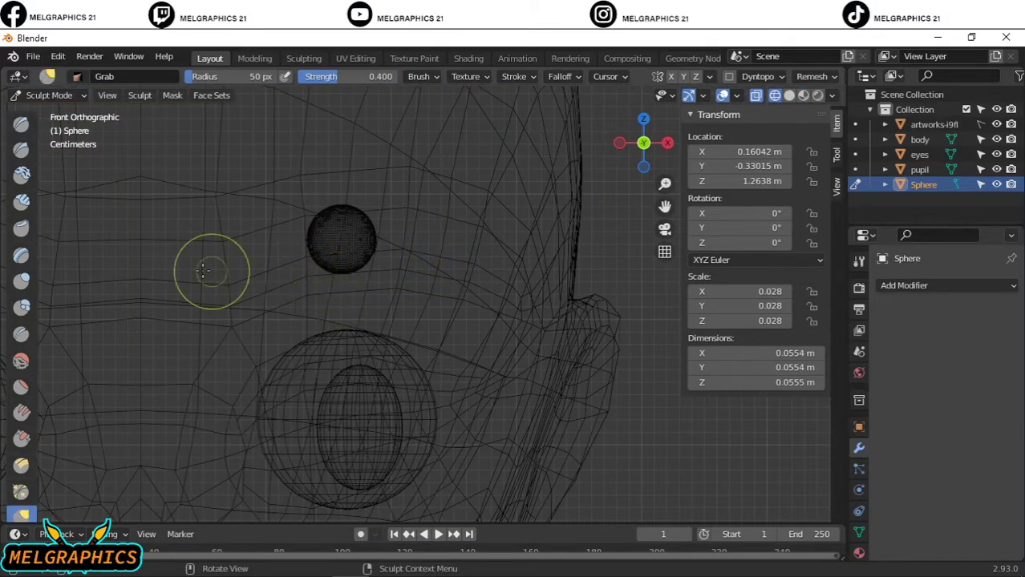
key(shift+z)
mouse_move(371, 252)
mouse_down()
mouse_move(392, 232)
mouse_move(425, 232)
mouse_up()
key(ctrl+z)
key(f)
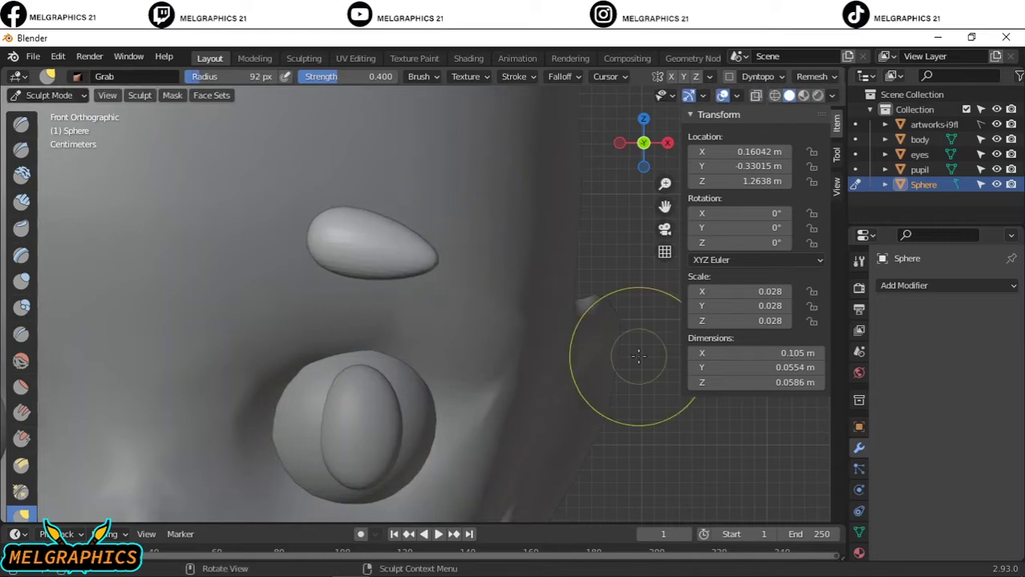
mouse_move(640, 361)
middle_down()
mouse_move(206, 313)
mouse_move(416, 348)
mouse_move(389, 269)
middle_up()
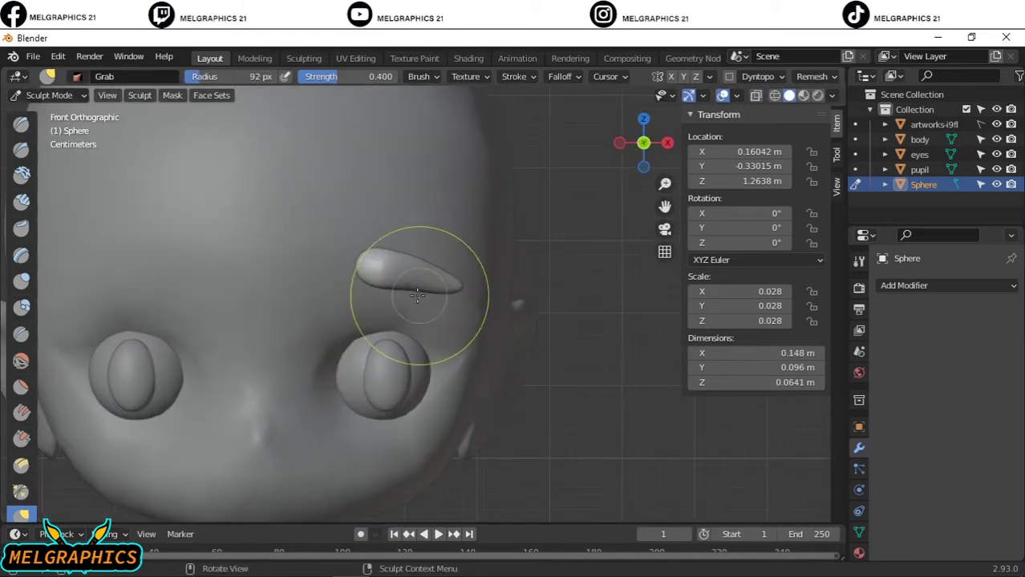
click(57, 96)
click(53, 113)
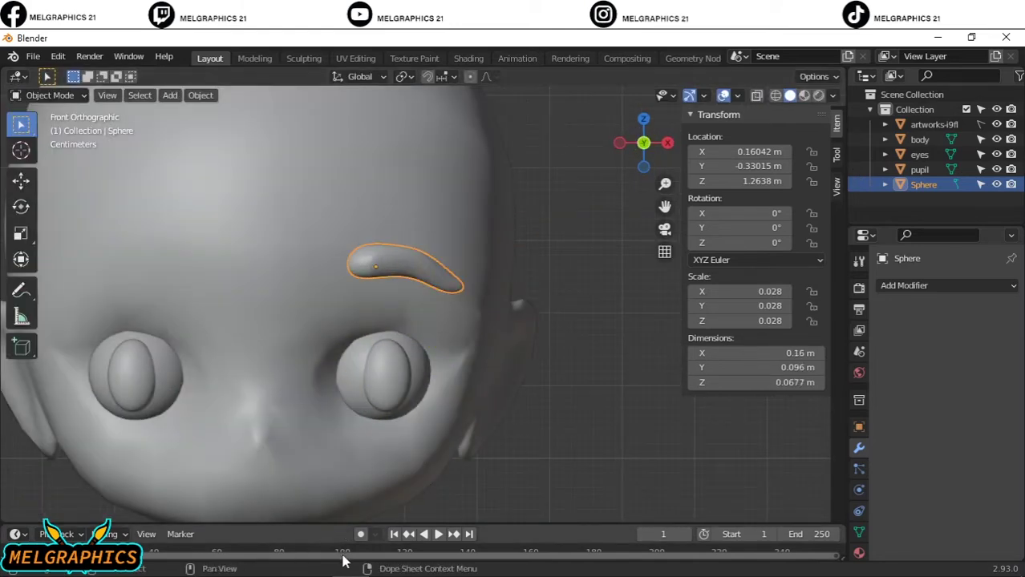
scroll(556, 313, down, 4)
click(44, 90)
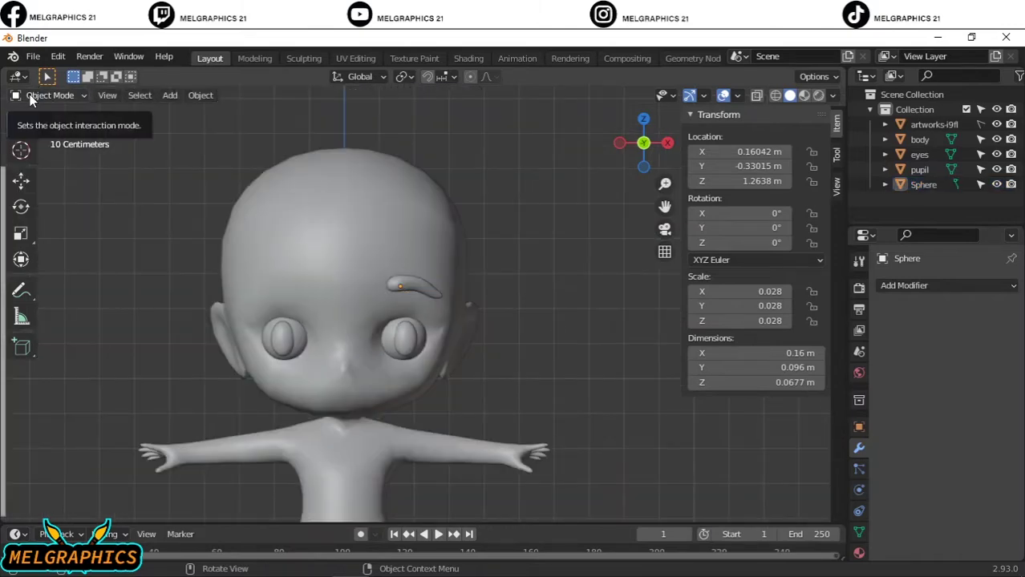
Give the eyebrow a new material with a black Base Color.
key(z)
scroll(595, 218, up, 2)
click(858, 551)
click(960, 348)
double_click(919, 289)
text(eyebrow)
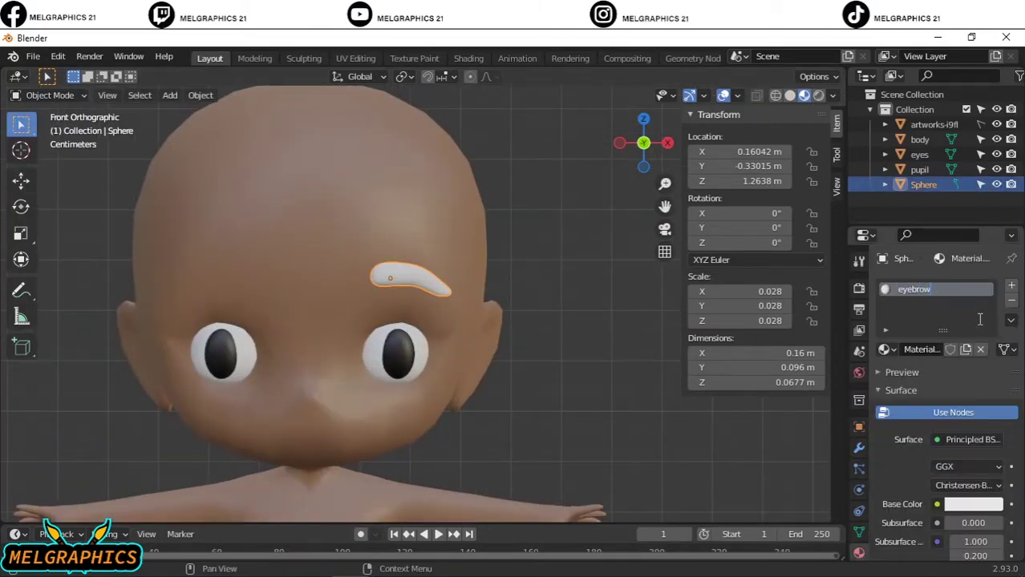
click(973, 503)
drag(1002, 382, 1002, 433)
Add and apply a Mirror modifier for the second brow, and rename the object 'eyebrow'.
click(859, 448)
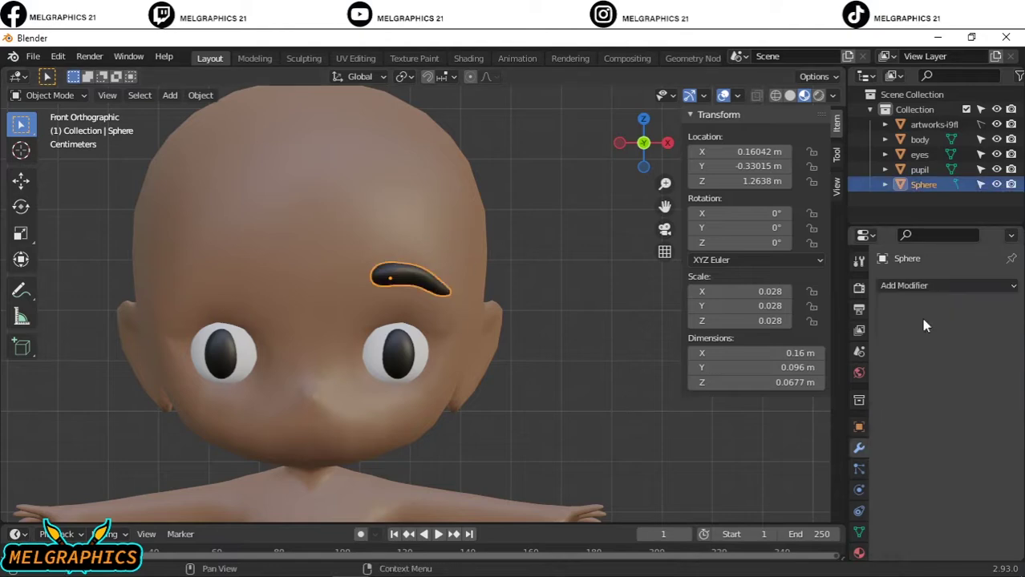
click(922, 286)
click(938, 373)
click(991, 311)
text(eye)
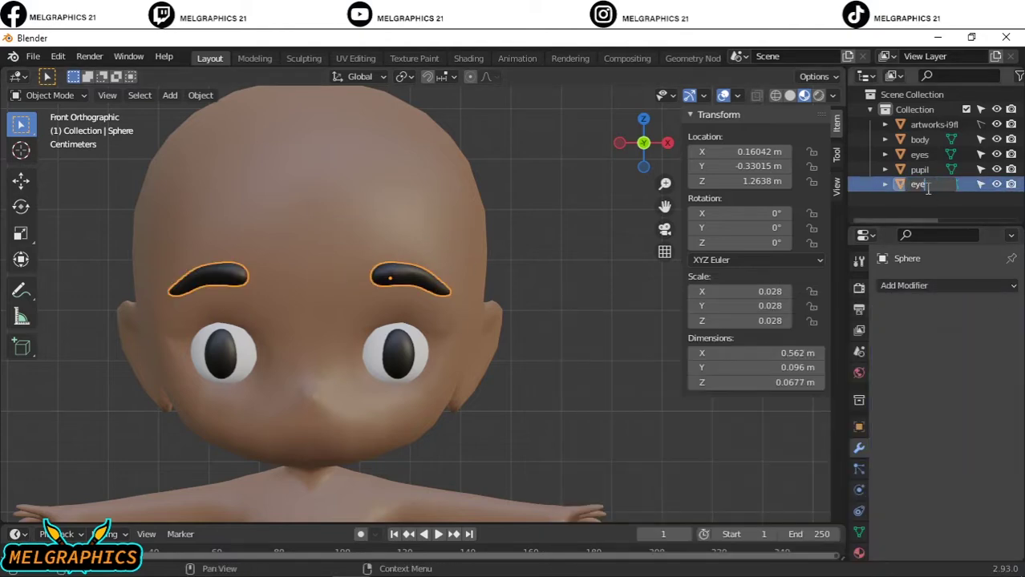
text(brow)
key(Return)
scroll(484, 319, down, 5)
scroll(417, 298, up, 6)
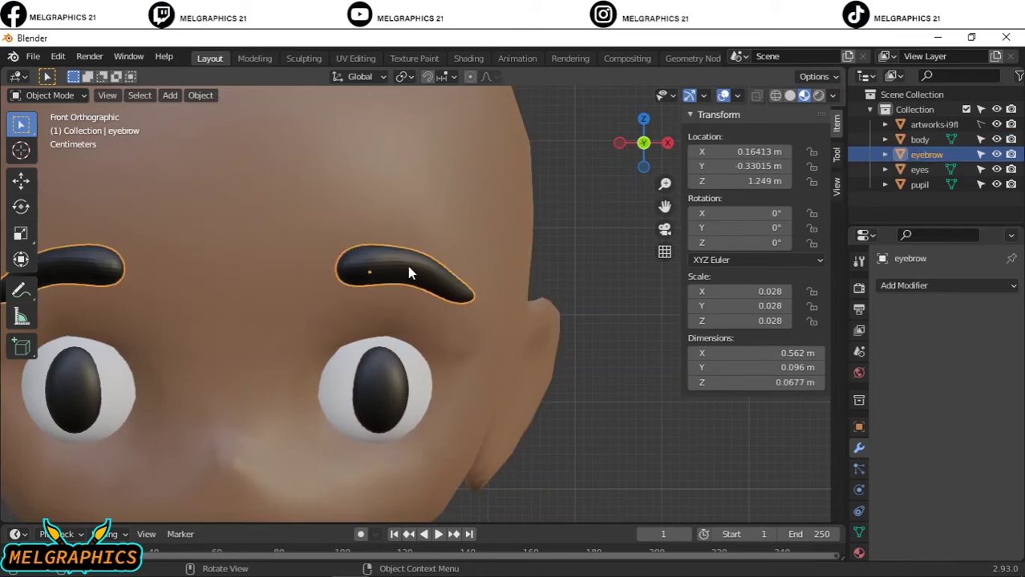
Lower the mirrored eyebrows slightly along the Z axis.
key(g)
key(z)
click(403, 277)
scroll(561, 361, down, 5)
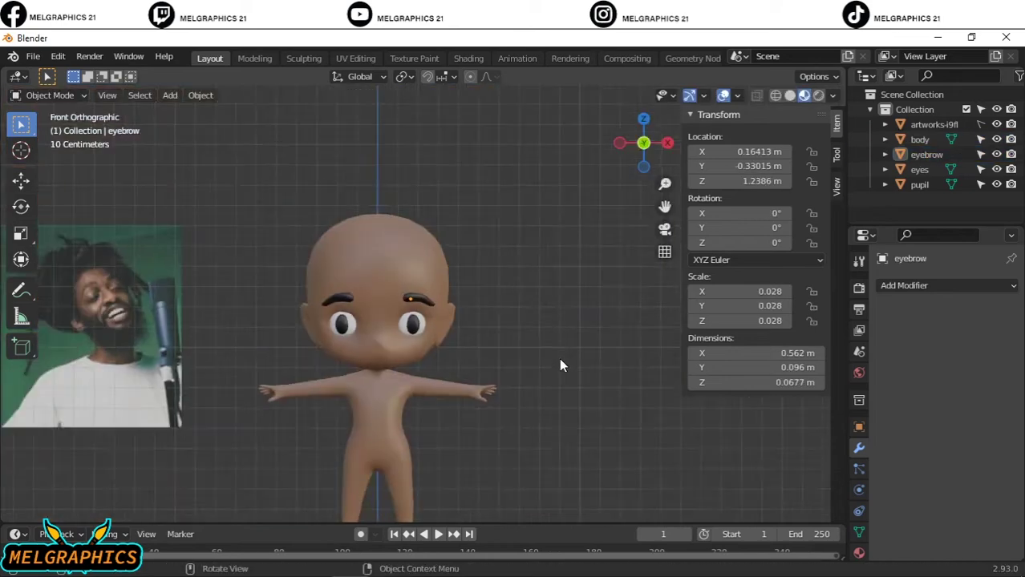
scroll(357, 371, up, 5)
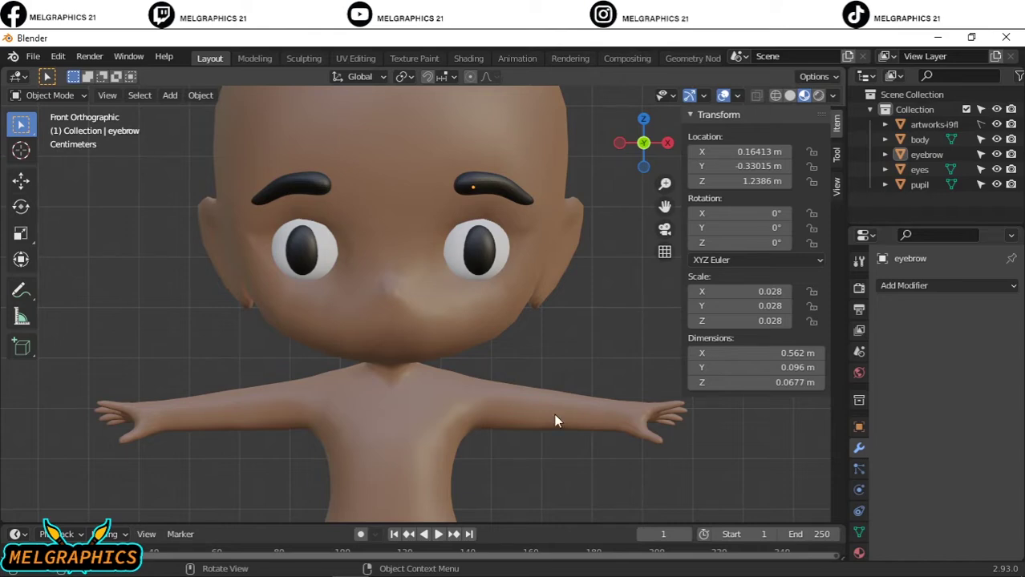
drag(665, 206, 660, 206)
Add a UV Sphere, scale it down, and raise it to face height.
key(shift+a)
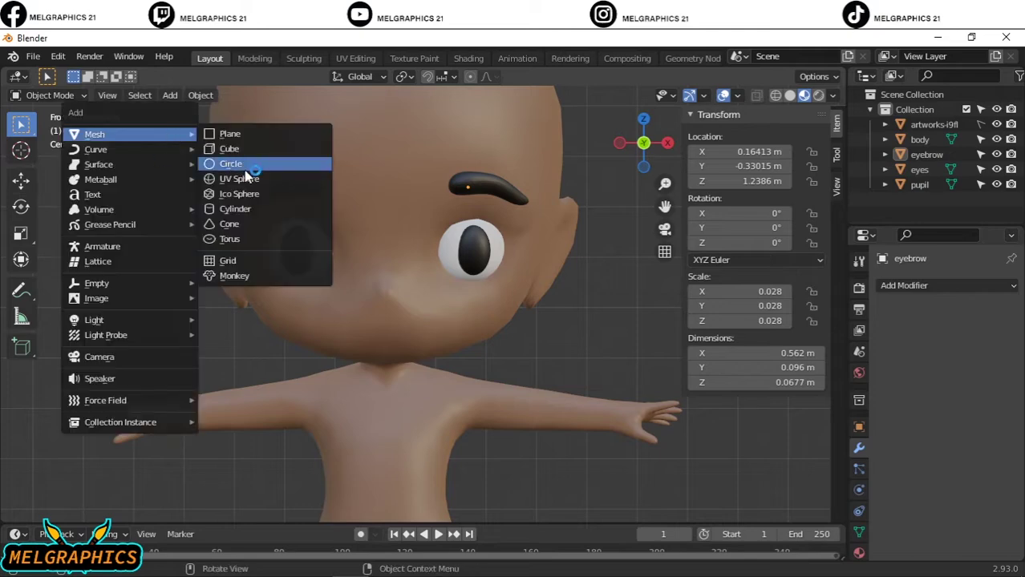
click(245, 178)
key(s)
click(481, 361)
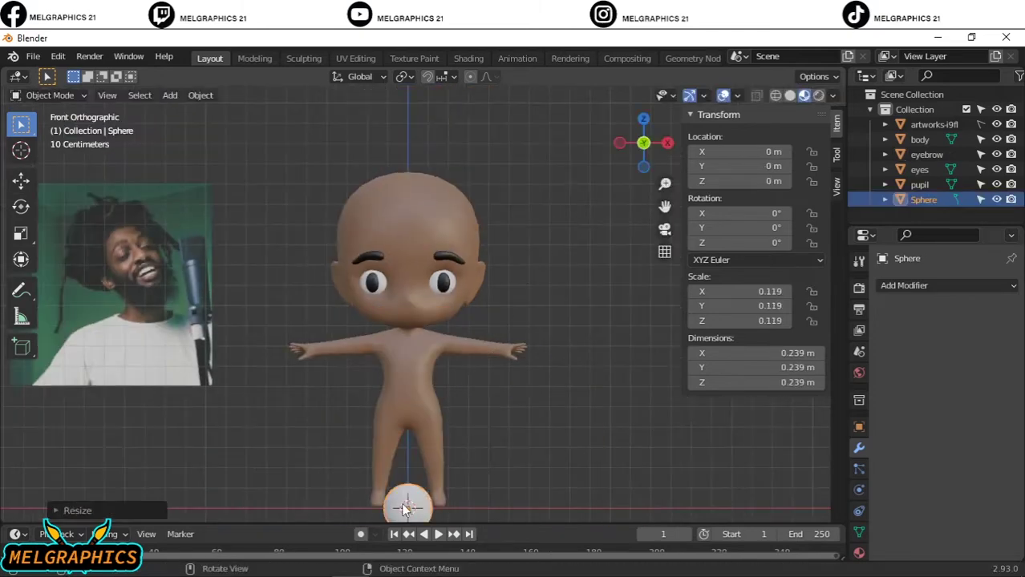
key(g)
key(z)
click(408, 315)
middle_drag(407, 315, 417, 318)
Set the sphere's depth from the side view and shrink it further.
key(KP_3)
key(g)
key(y)
click(361, 314)
key(KP_1)
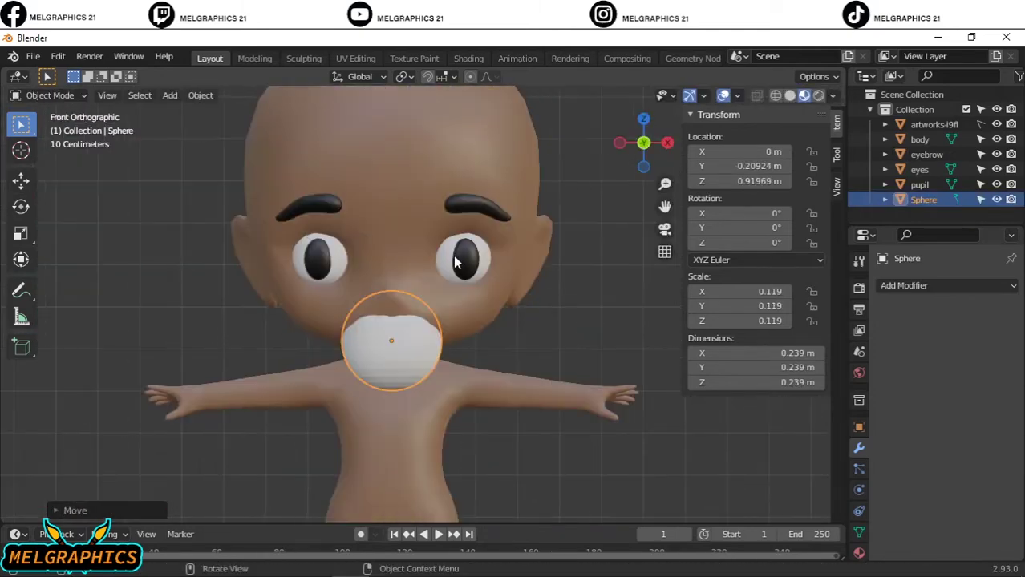
key(s)
click(548, 309)
scroll(335, 368, down, 4)
scroll(551, 331, up, 5)
Push the sphere onto the face, shrink it to nose size (0.055 scale), and enter Sculpt Mode.
key(KP_3)
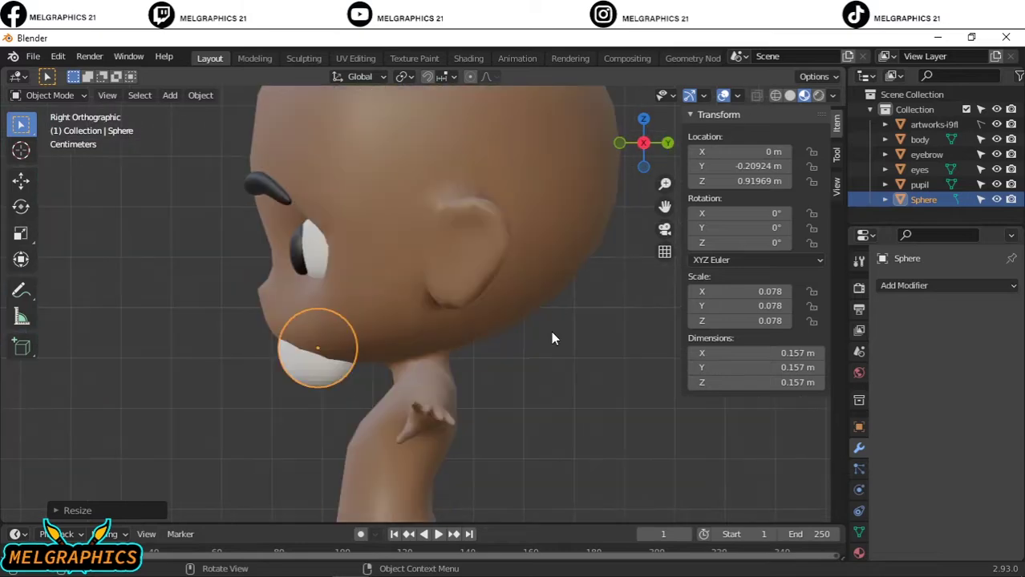
key(g)
key(y)
click(538, 340)
key(KP_1)
middle_drag(538, 340, 583, 332)
key(KP_3)
key(s)
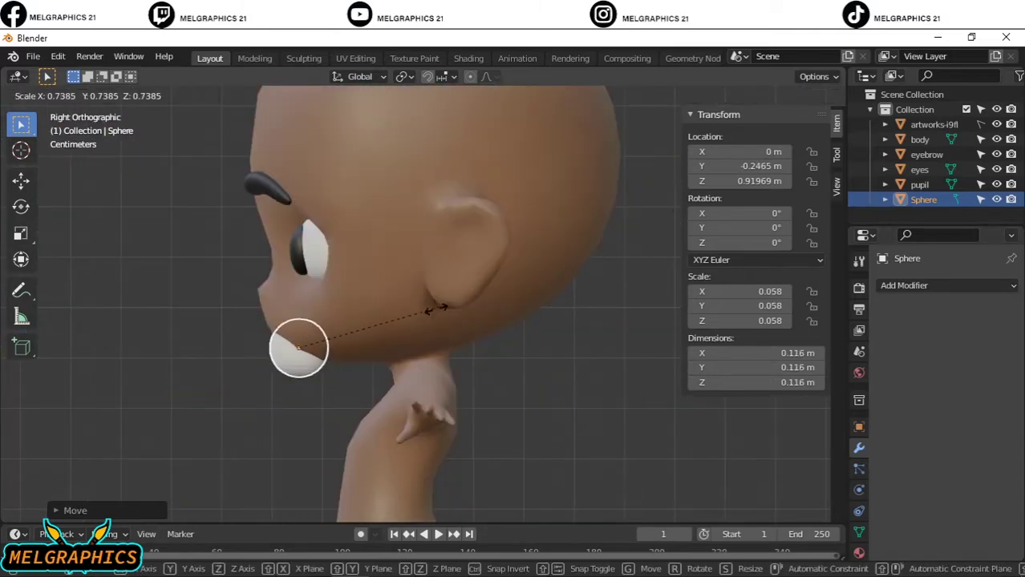
click(319, 362)
key(KP_1)
scroll(412, 367, down, 1)
click(54, 95)
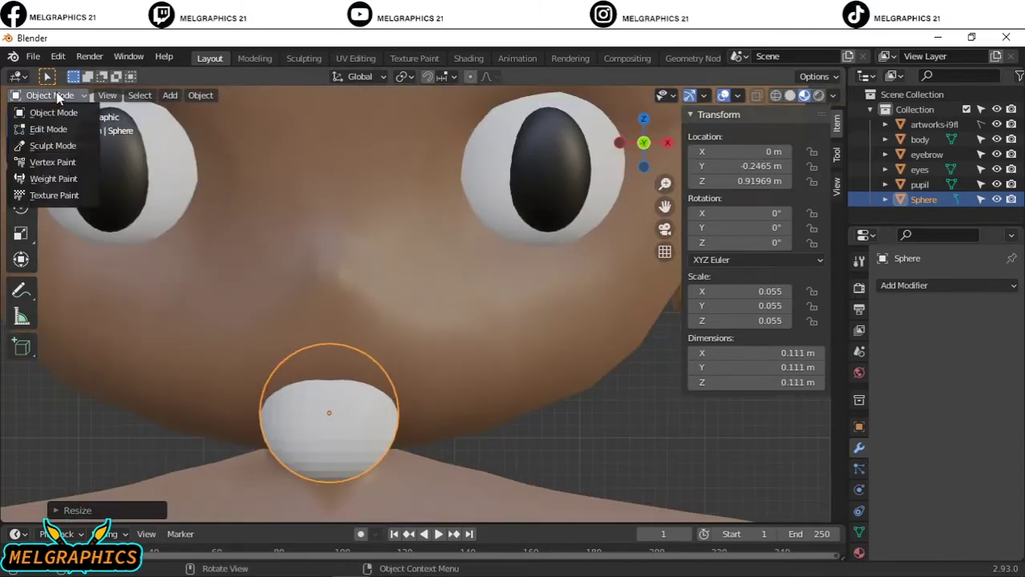
click(56, 145)
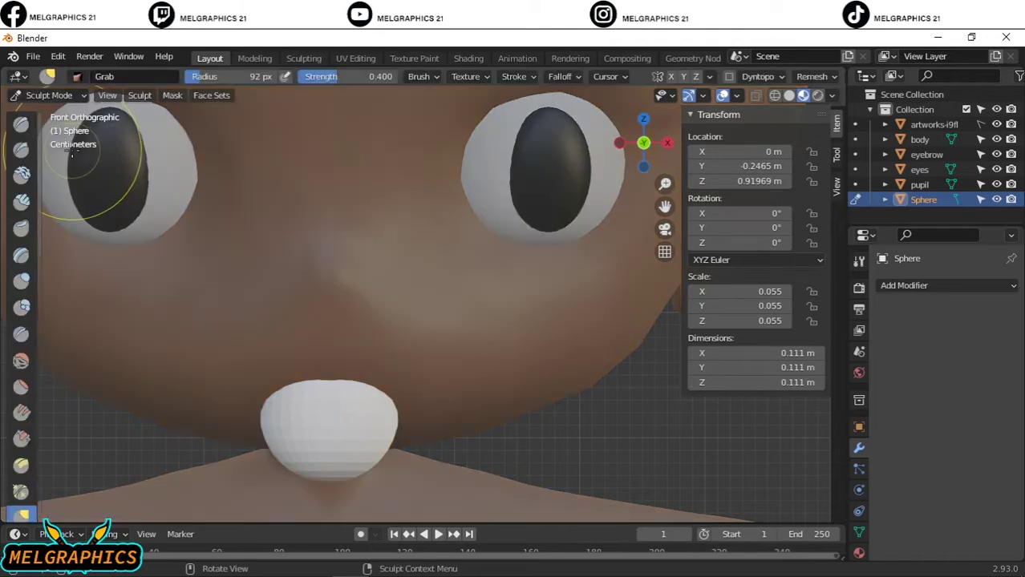
Switch to material preview and try a sideways stretch on the sphere, undoing it.
click(774, 95)
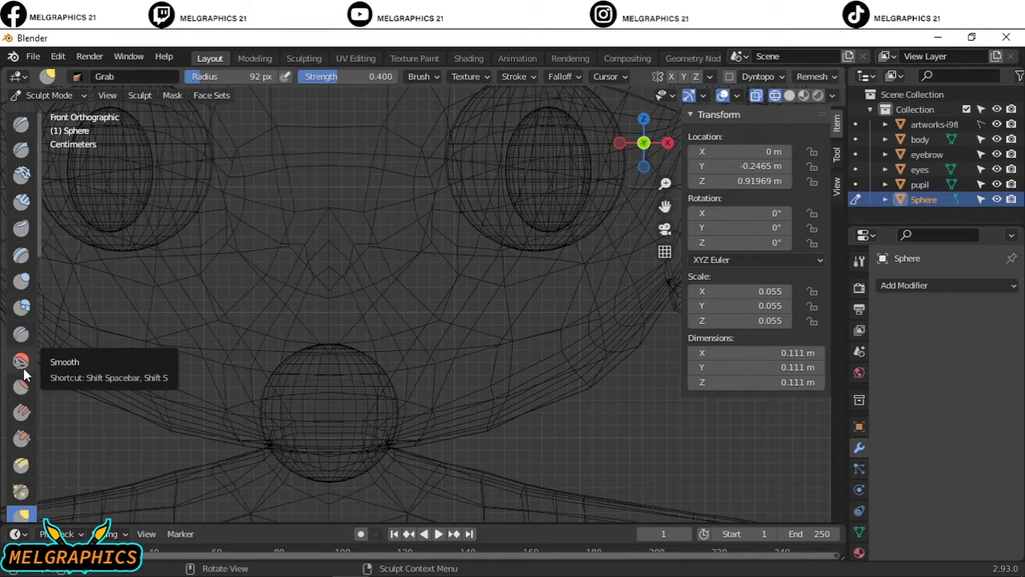
click(789, 95)
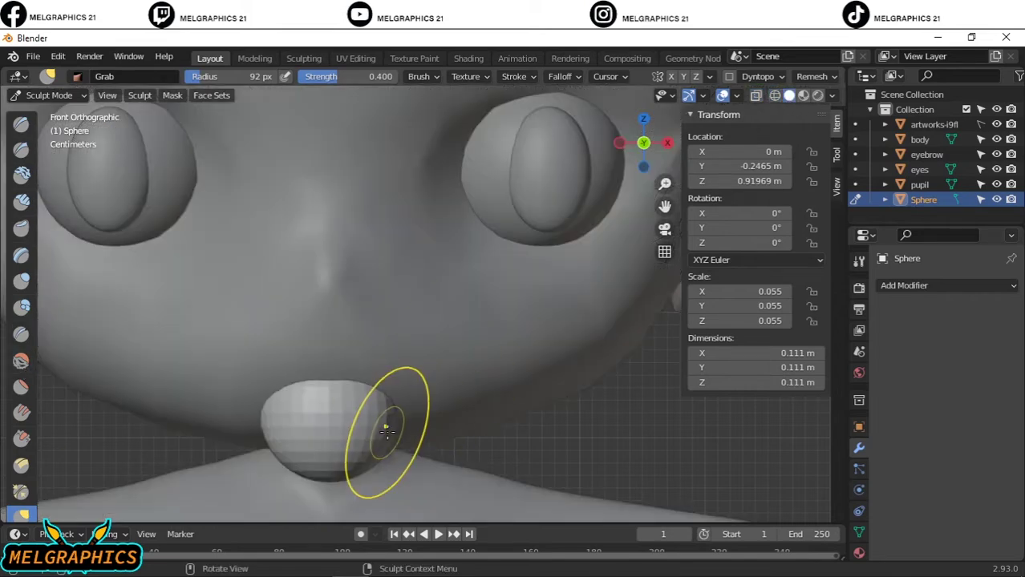
key(z)
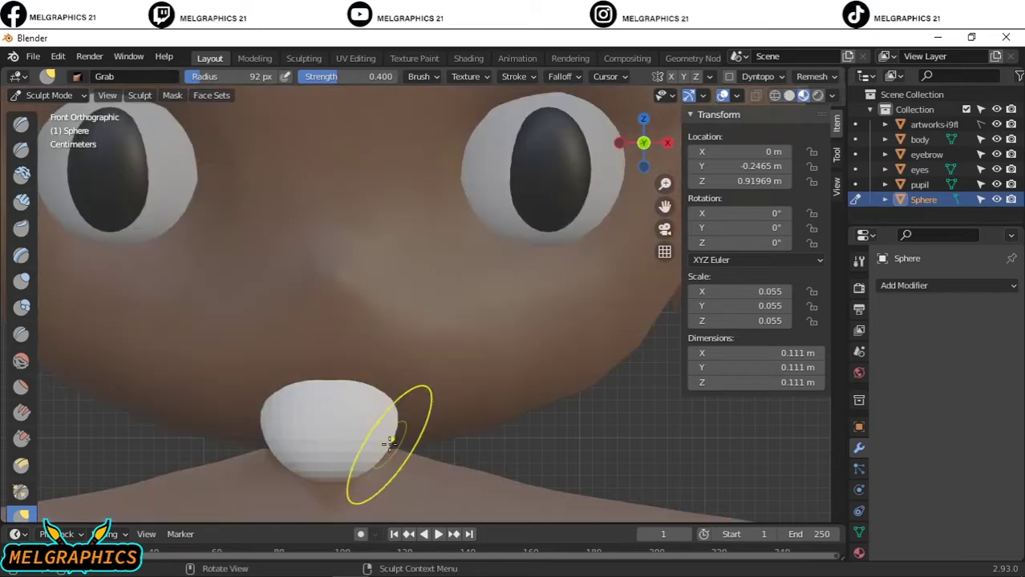
drag(373, 446, 487, 409)
key(ctrl+z)
scroll(391, 427, down, 5)
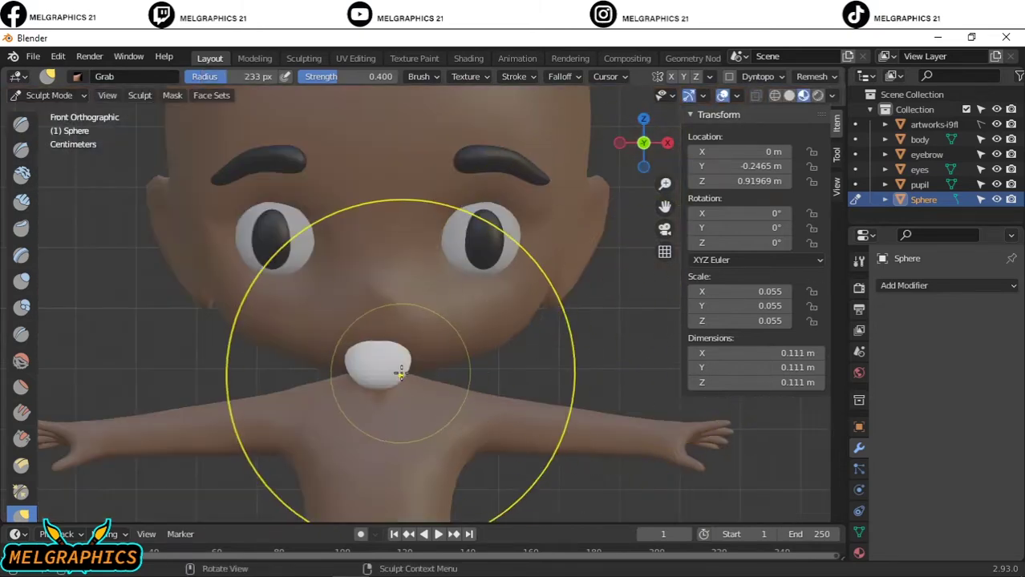
key(f)
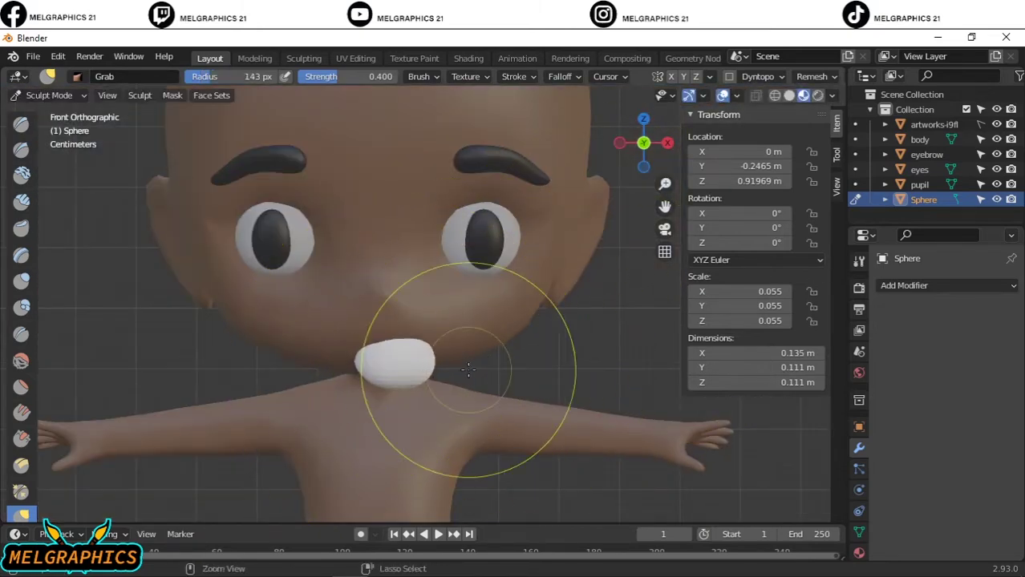
Enlarge the white sphere in Object Mode.
key(s)
key(Escape)
click(48, 94)
click(46, 110)
key(s)
click(536, 354)
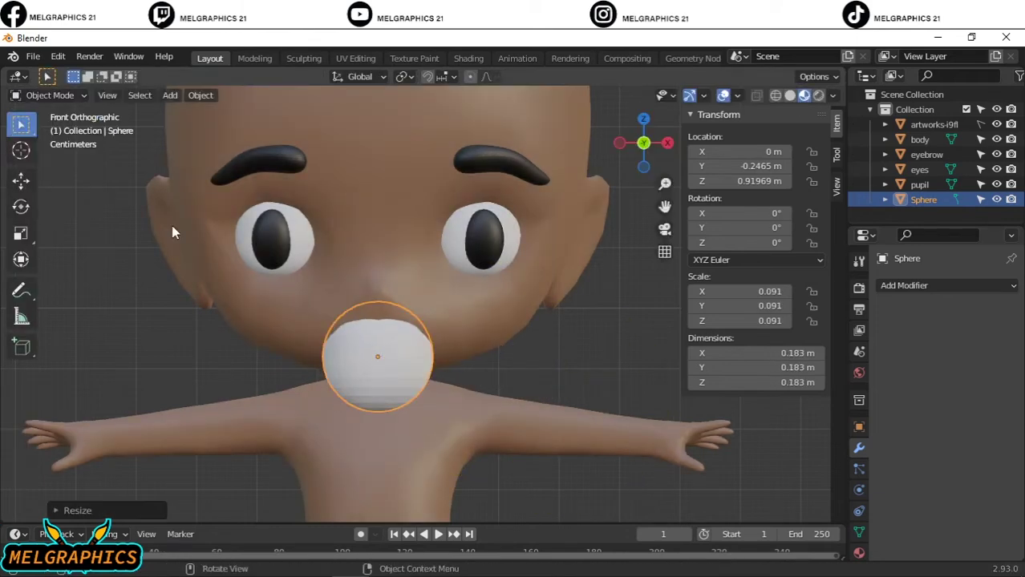
Sculpt the sphere wider and flatter, pulling out the right side and lowering the bottom.
click(48, 95)
click(49, 145)
drag(328, 361, 233, 317)
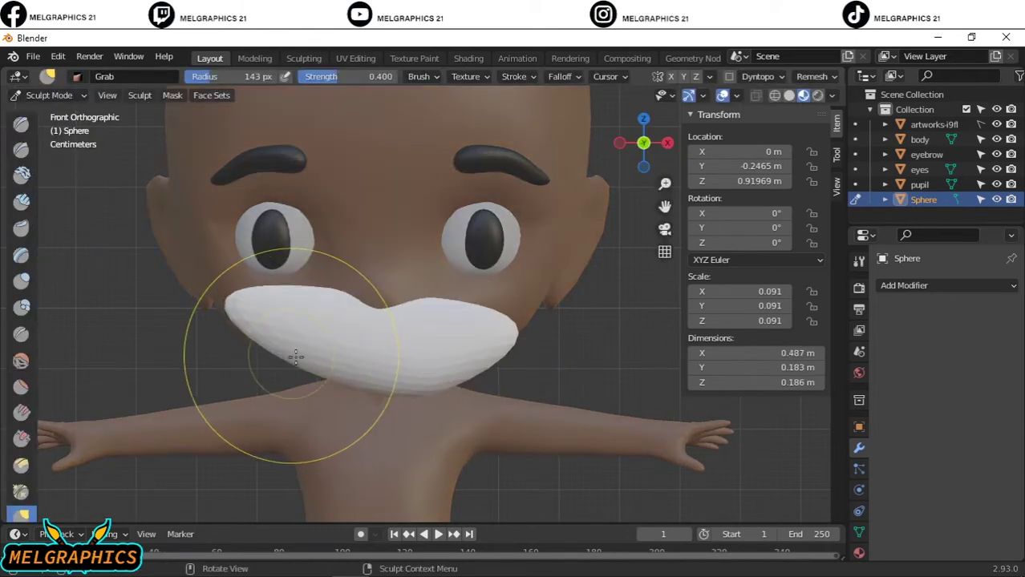
drag(497, 336, 537, 305)
drag(385, 377, 407, 407)
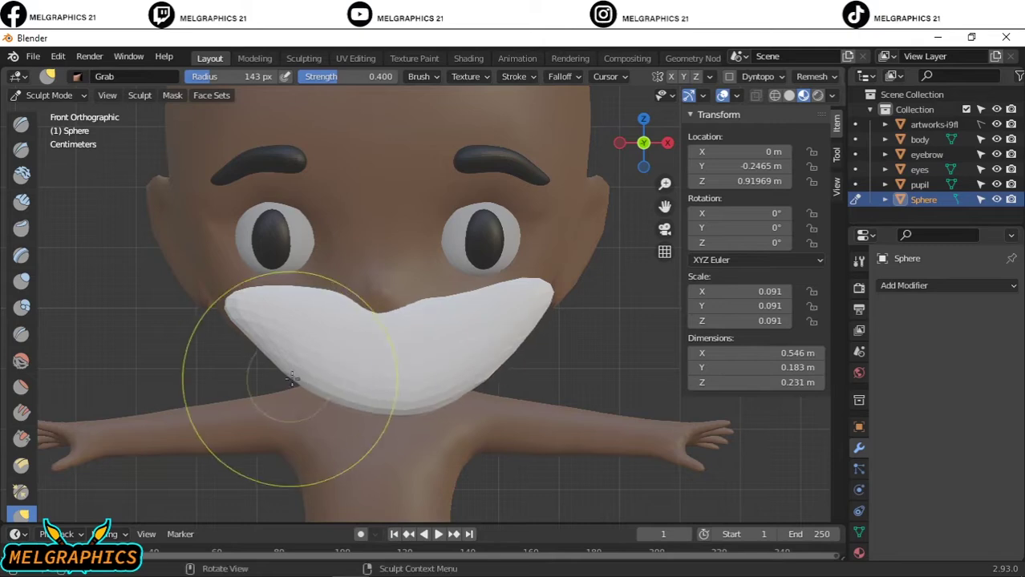
middle_drag(416, 353, 433, 320)
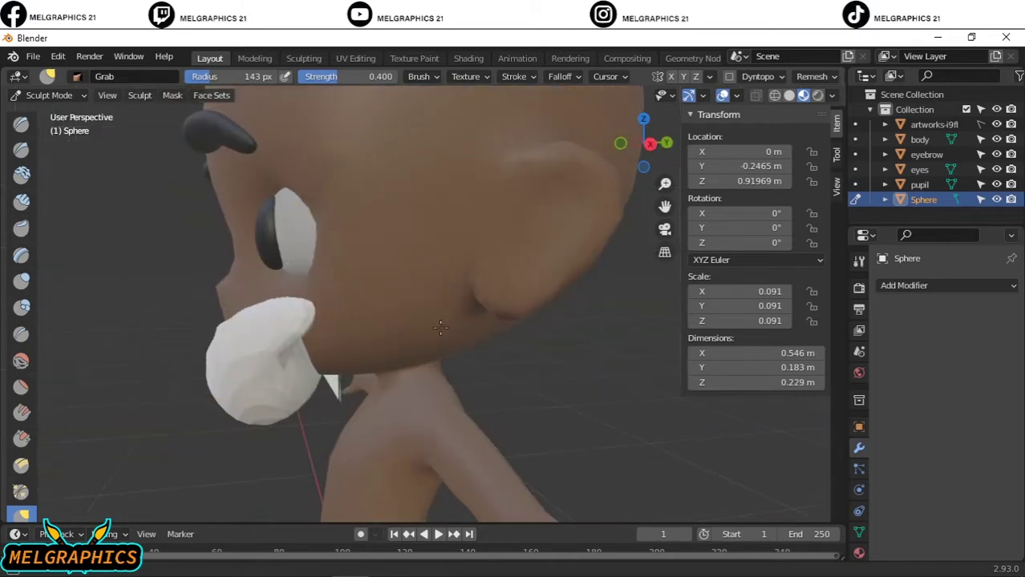
key(f)
key(KP_1)
middle_drag(344, 252, 542, 343)
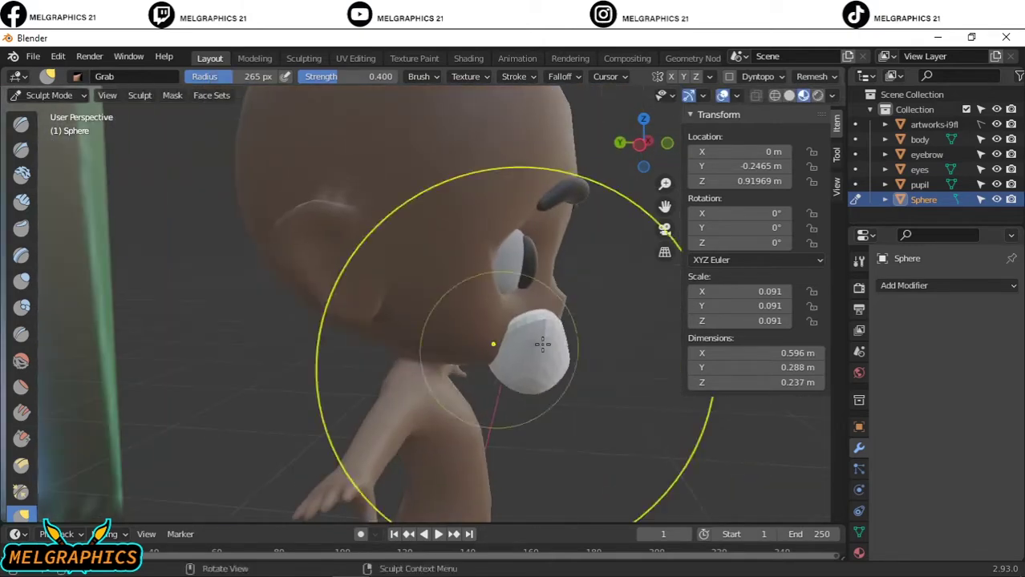
key(KP_1)
middle_drag(353, 313, 398, 323)
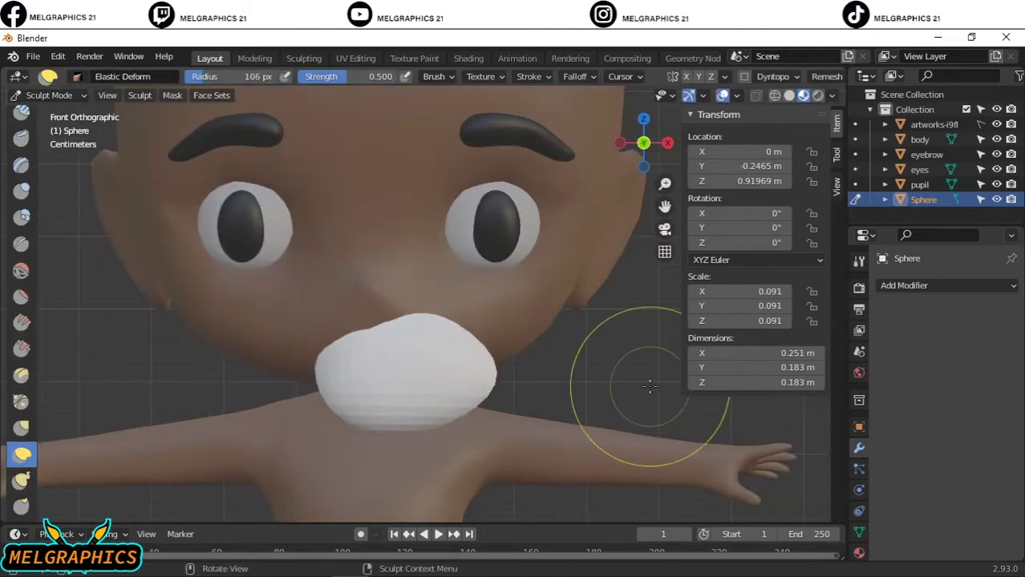
Stretch the lip sideways in Object Mode to an X scale of 0.231.
click(50, 95)
click(53, 116)
drag(754, 291, 794, 291)
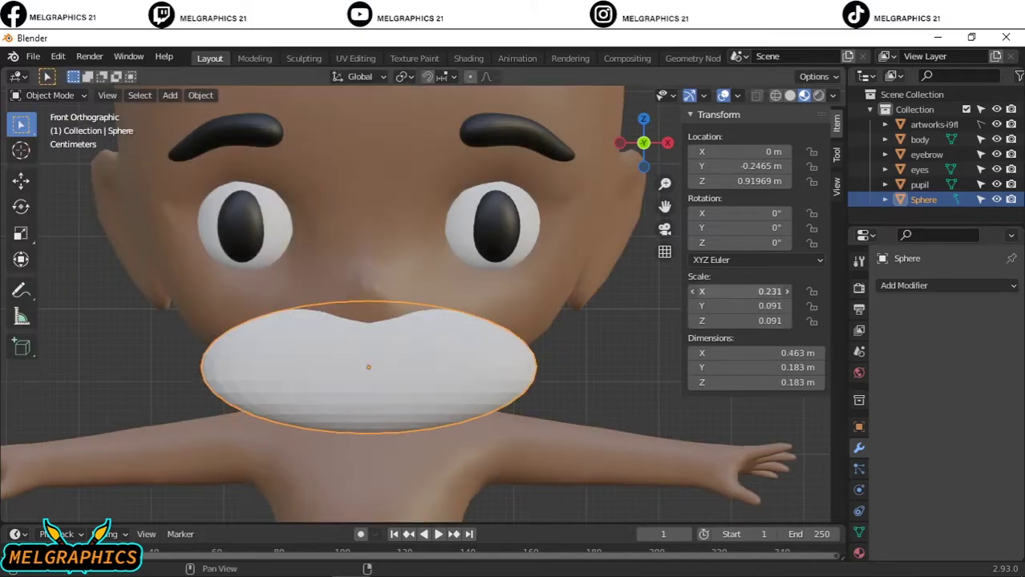
key(KP_3)
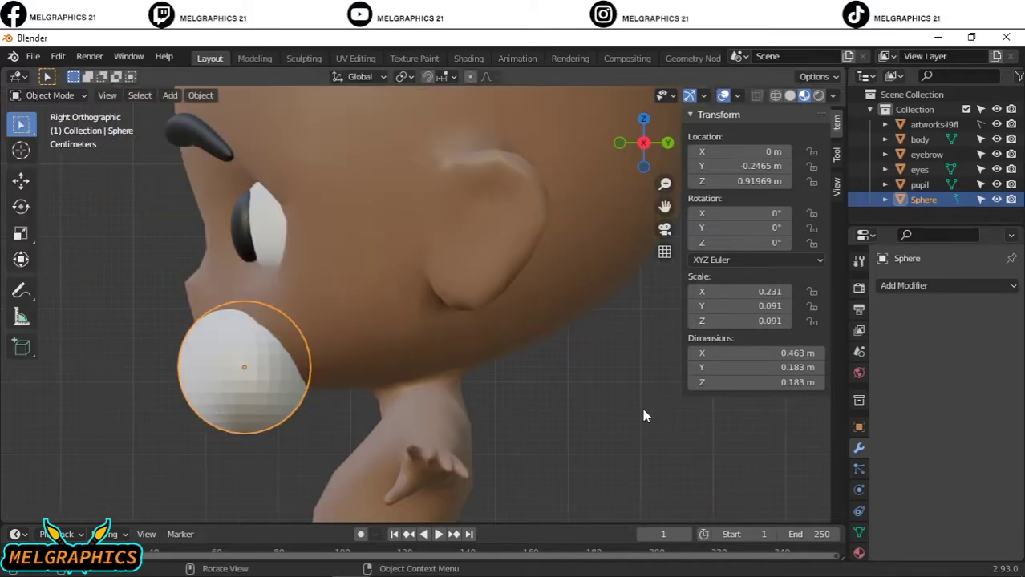
Reshape the lip in Sculpt Mode with the Grab brush at a 149 px radius.
click(49, 94)
click(50, 142)
click(50, 95)
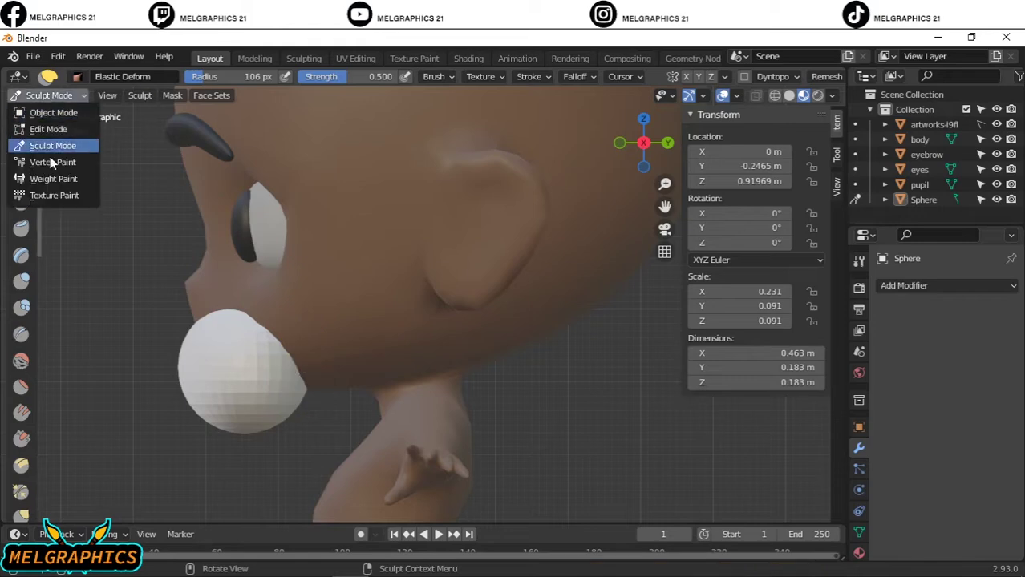
click(21, 515)
key(KP_1)
drag(187, 282, 229, 355)
key(f)
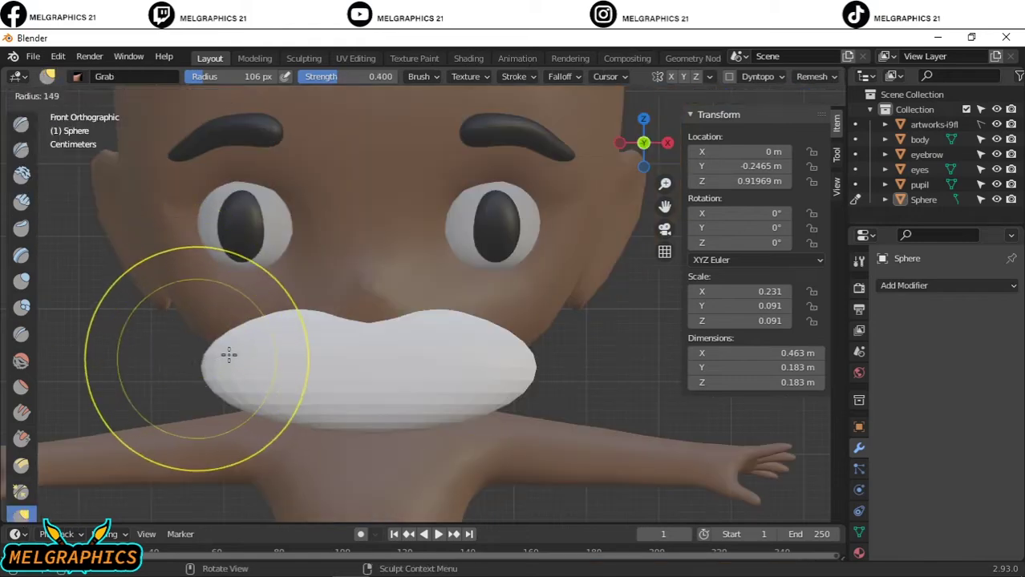
click(229, 354)
mouse_move(481, 321)
middle_down()
mouse_move(521, 343)
mouse_move(407, 344)
middle_up()
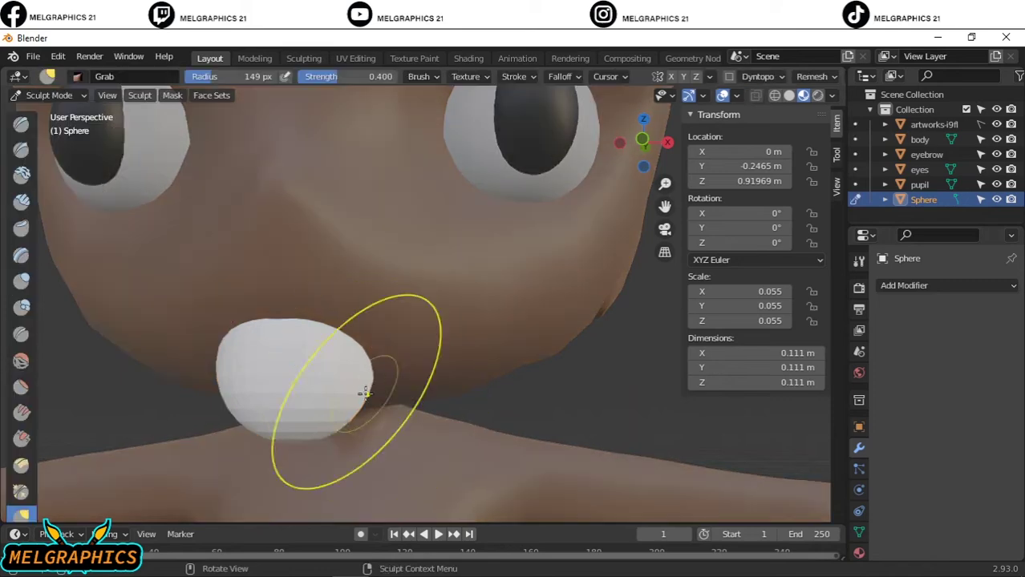
Widen the white lip with the Grab brush and pull both ends upward into a moustache.
drag(365, 393, 417, 385)
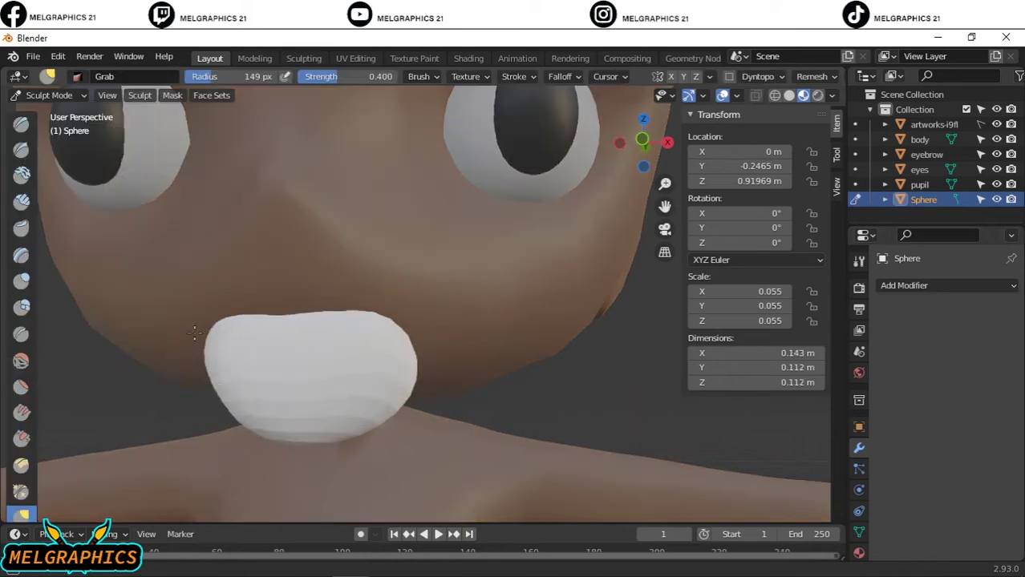
key(KP_3)
key(KP_1)
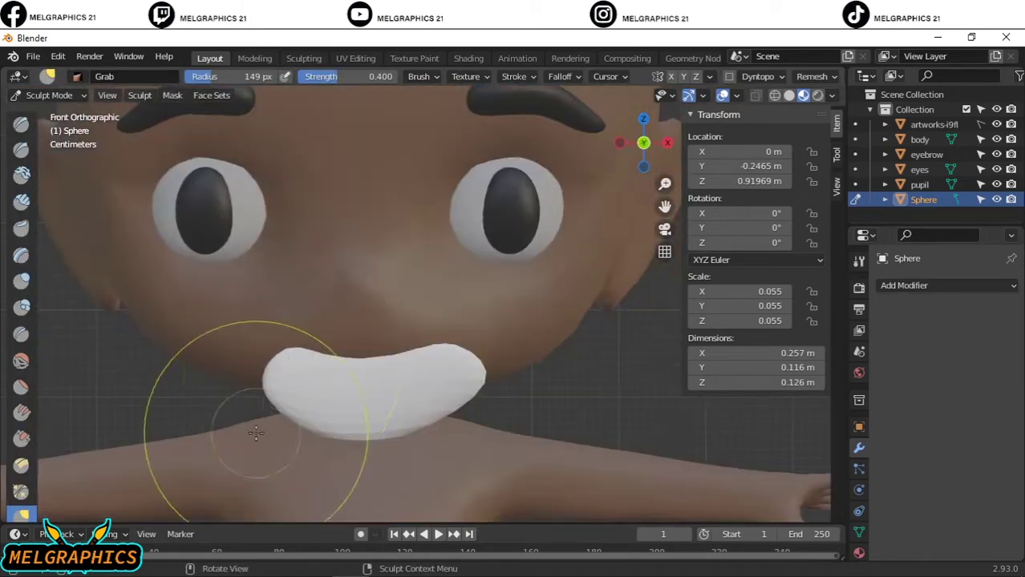
mouse_move(255, 433)
middle_down()
mouse_move(411, 366)
mouse_move(515, 373)
mouse_move(461, 453)
middle_up()
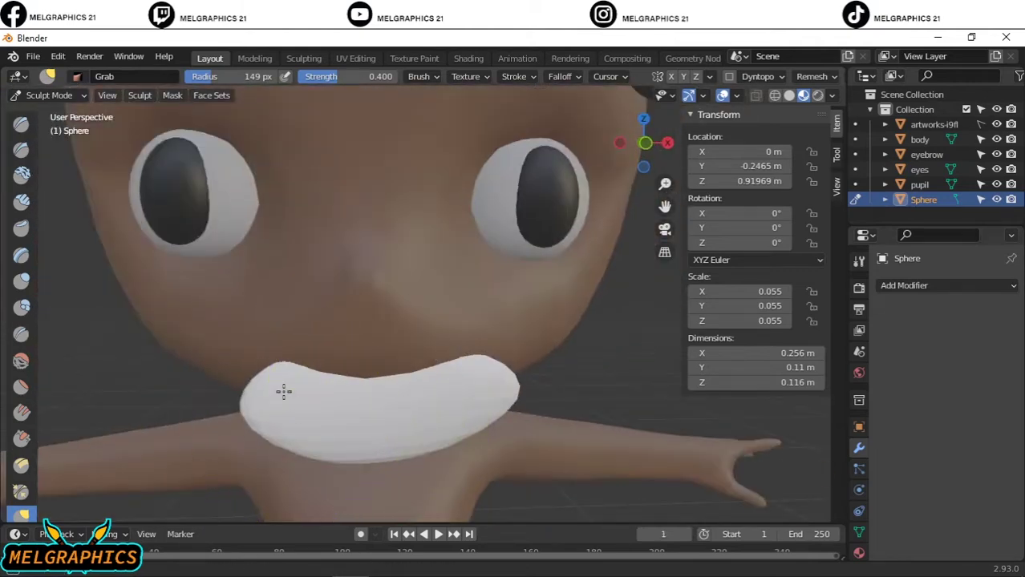
drag(284, 391, 274, 321)
drag(493, 389, 472, 329)
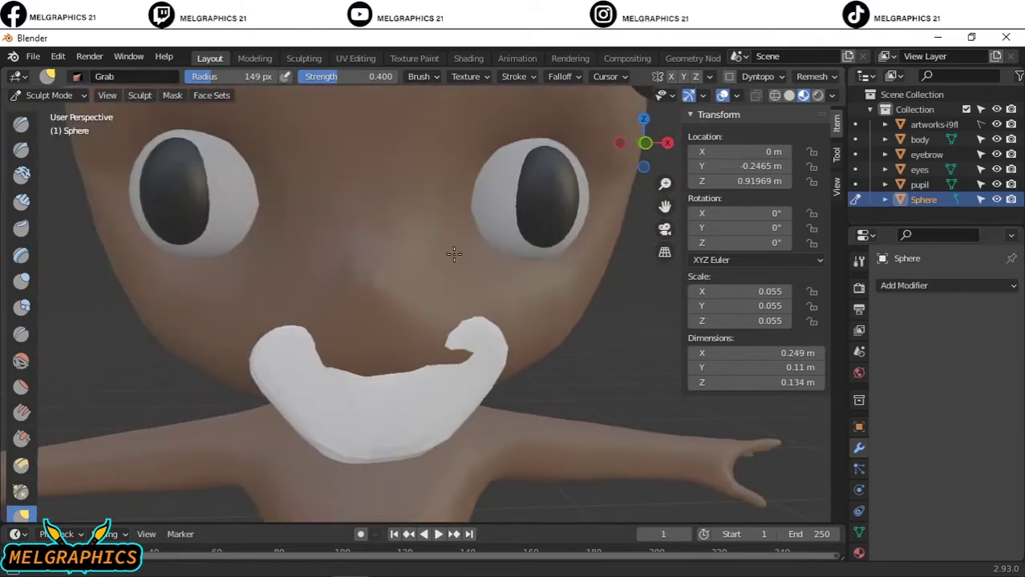
mouse_move(472, 329)
middle_down()
mouse_move(361, 360)
mouse_move(412, 386)
middle_up()
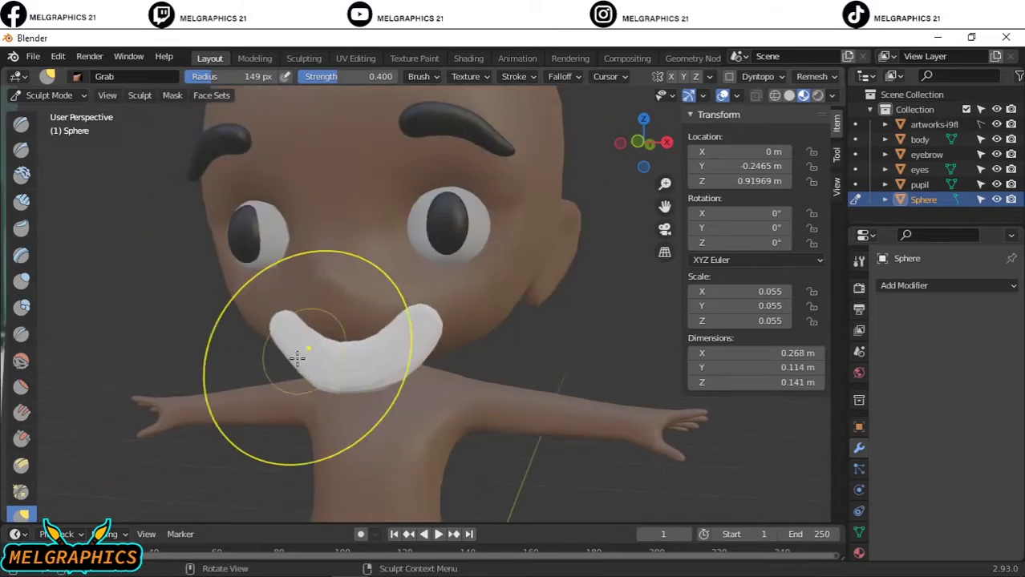
Resize the sculpt brush and check the curled moustache from front and perspective views.
key(KP_1)
scroll(405, 393, up, 3)
key(f)
click(412, 377)
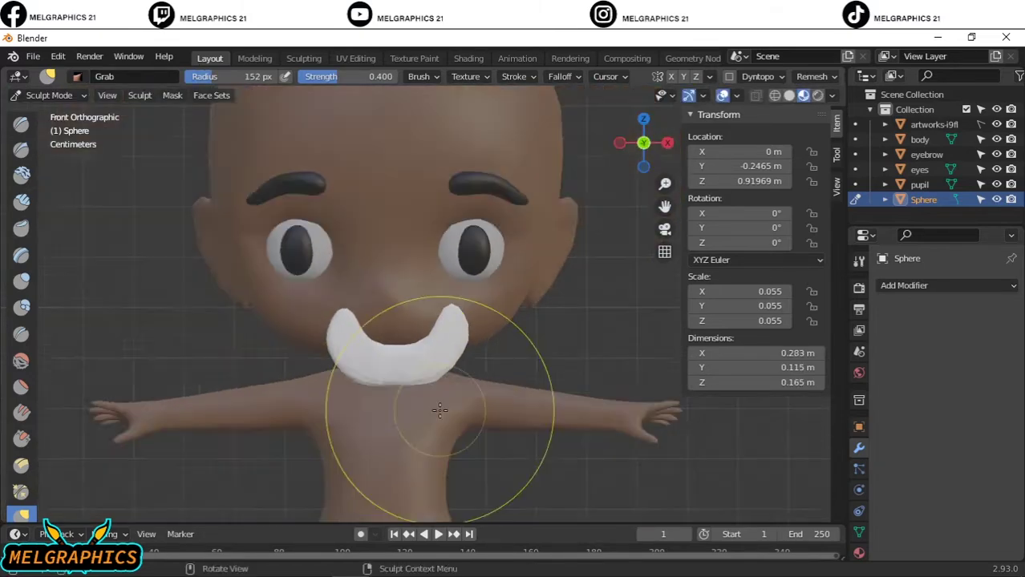
scroll(356, 334, up, 3)
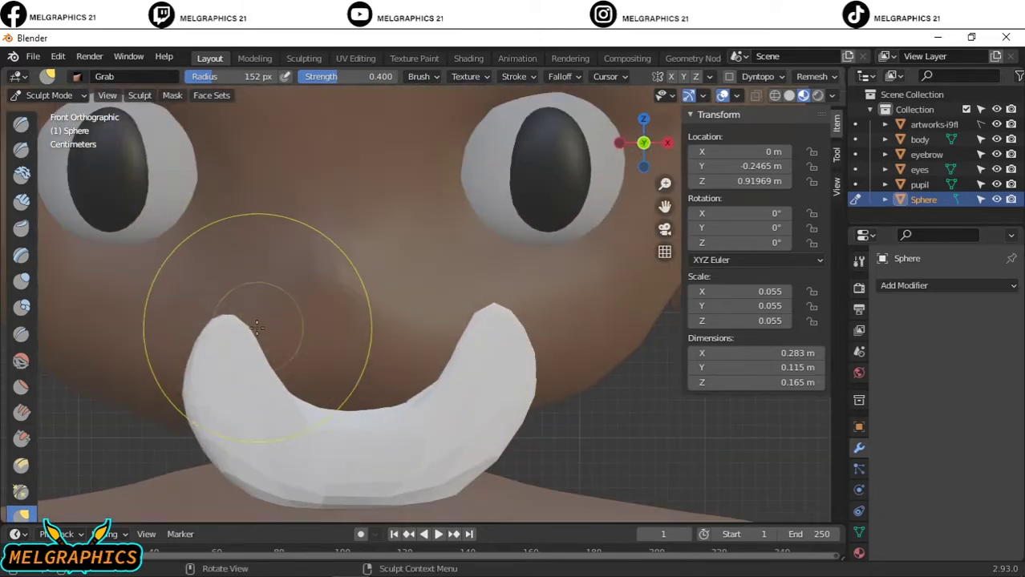
middle_drag(494, 356, 435, 411)
scroll(435, 411, down, 4)
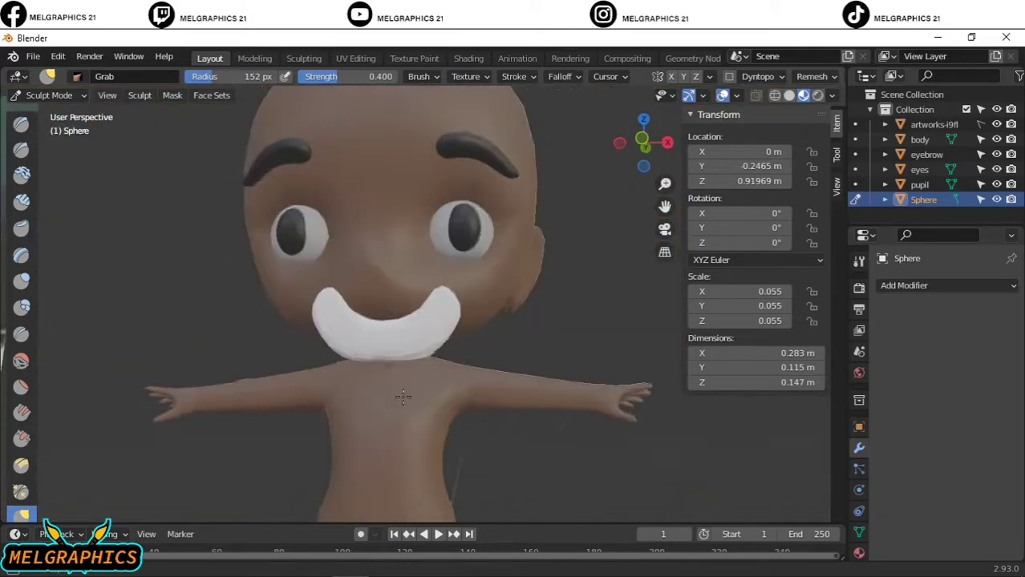
scroll(343, 355, up, 3)
Leave Sculpt Mode and return to Object Mode, viewing the head from the front.
mouse_move(343, 355)
middle_down()
mouse_move(442, 351)
mouse_move(366, 348)
middle_up()
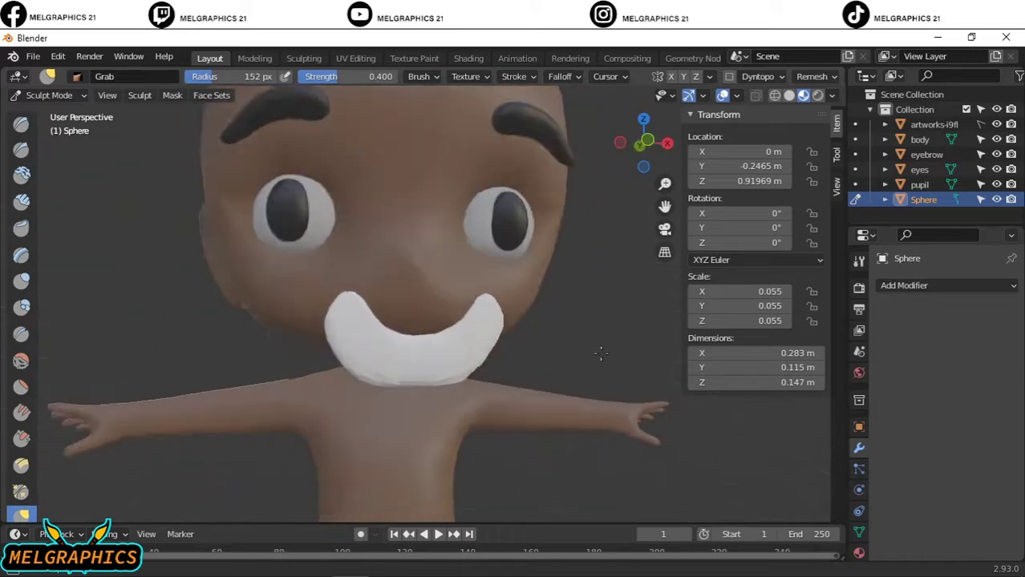
key(KP_1)
scroll(366, 348, up, 3)
click(48, 95)
click(60, 112)
scroll(536, 305, down, 3)
scroll(535, 306, up, 3)
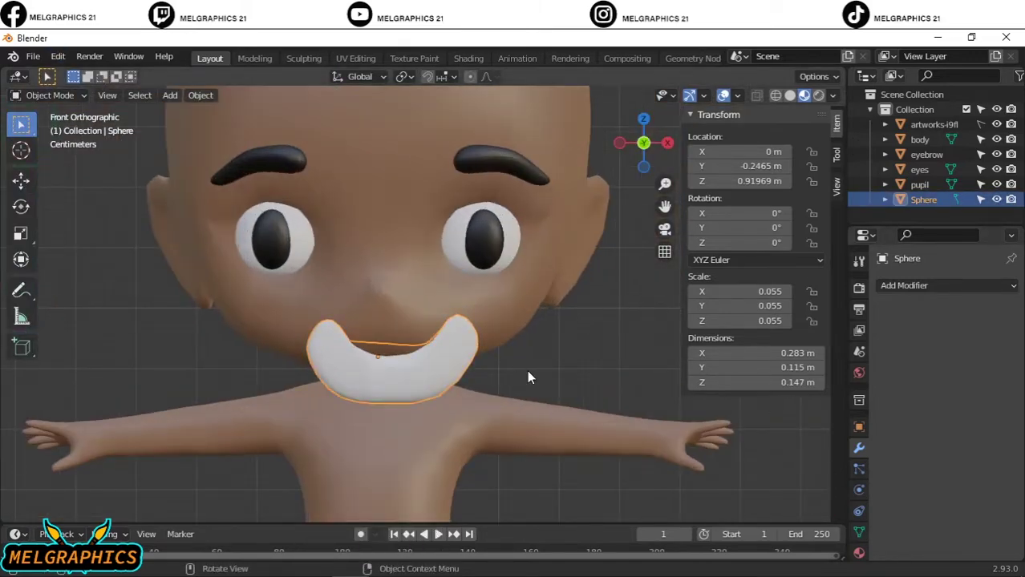
Add a new mesh object with Shift+A, try scaling and moving it, then undo the extra sphere.
key(shift+a)
click(590, 318)
key(s)
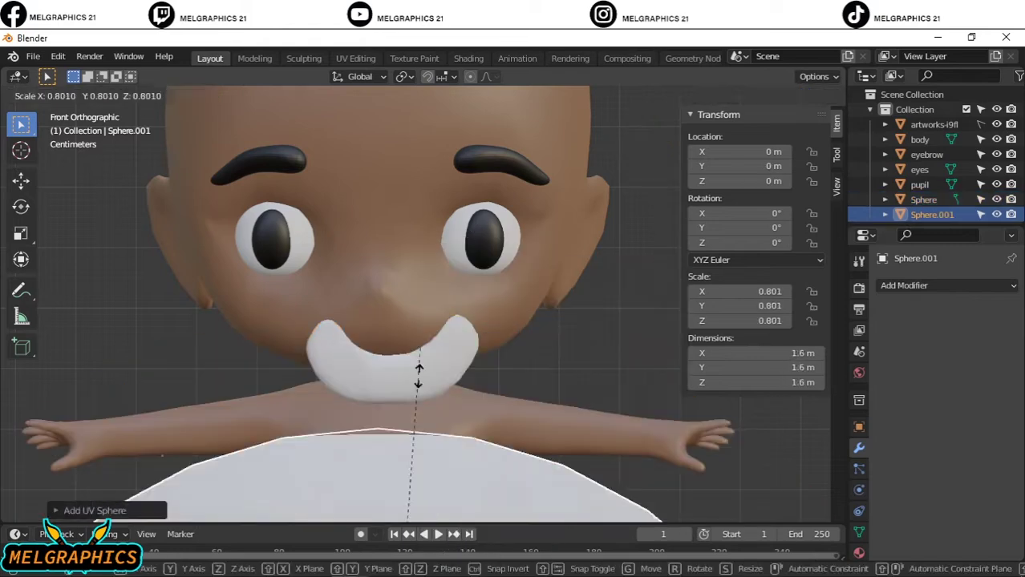
click(417, 481)
key(s)
click(478, 443)
key(g)
scroll(481, 192, down, 2)
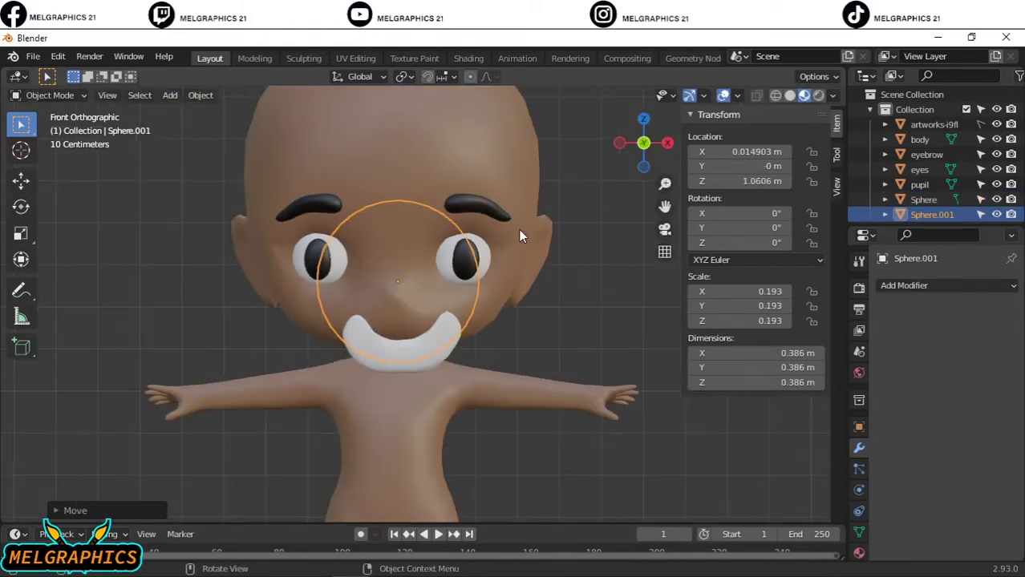
key(s)
key(Escape)
key(ctrl+z)
key(ctrl+z)
key(ctrl+z)
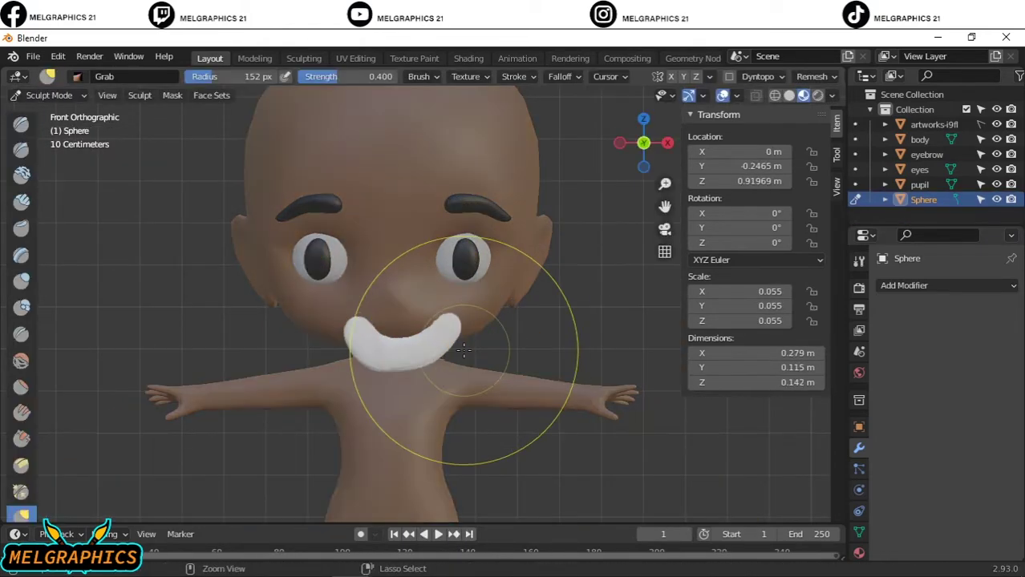
key(ctrl+z)
scroll(463, 350, up, 4)
Add a cylinder, shrink it, place it below the nose and stretch it sideways.
scroll(308, 230, down, 8)
key(shift+a)
click(309, 229)
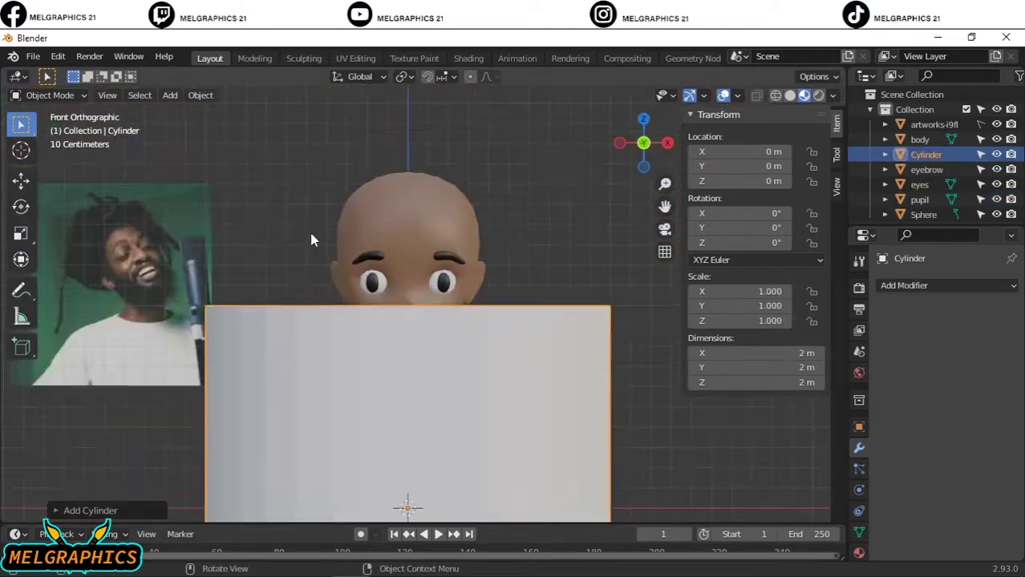
key(r)
key(BackSpace)
key(BackSpace)
key(z)
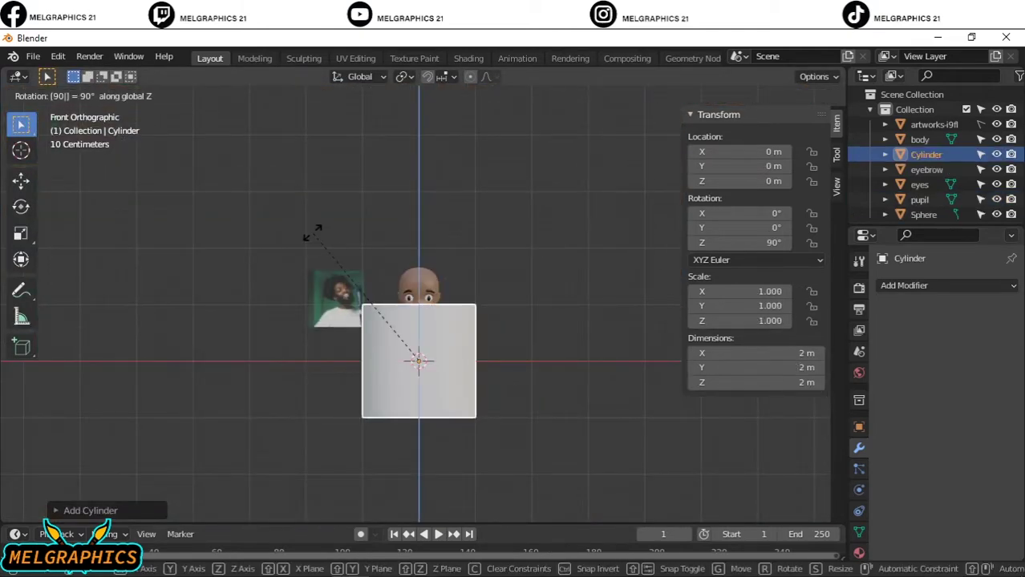
key(Escape)
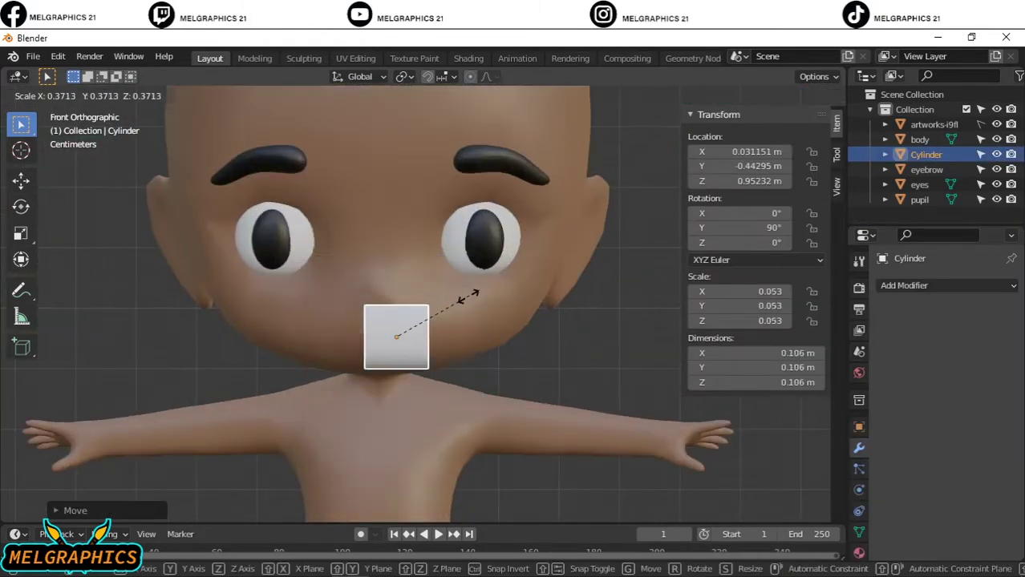
click(467, 297)
scroll(355, 364, up, 3)
key(g)
click(340, 406)
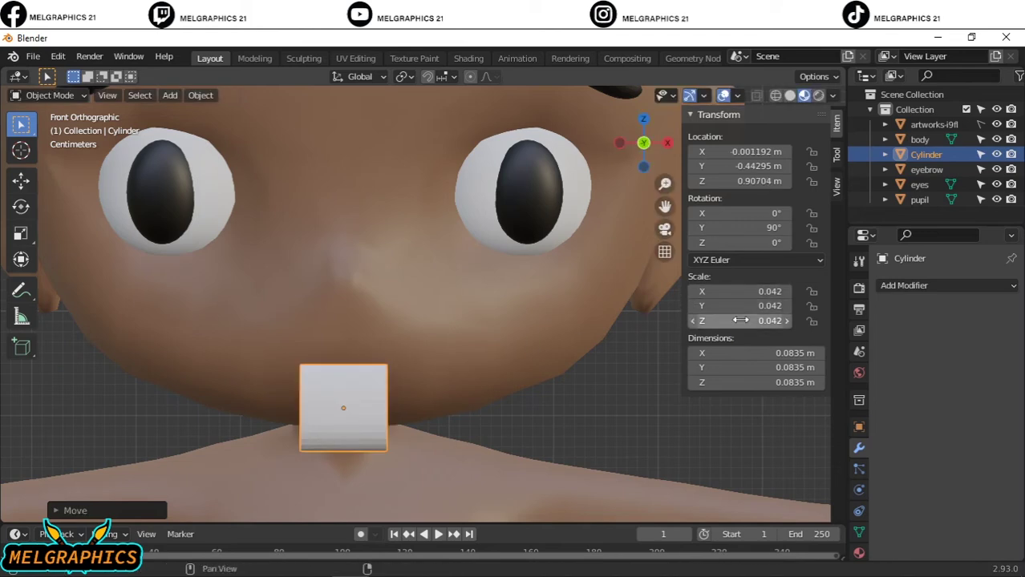
drag(739, 319, 626, 360)
In Edit Mode, extrude the cylinder's end face outward to lengthen it into a strip.
key(Tab)
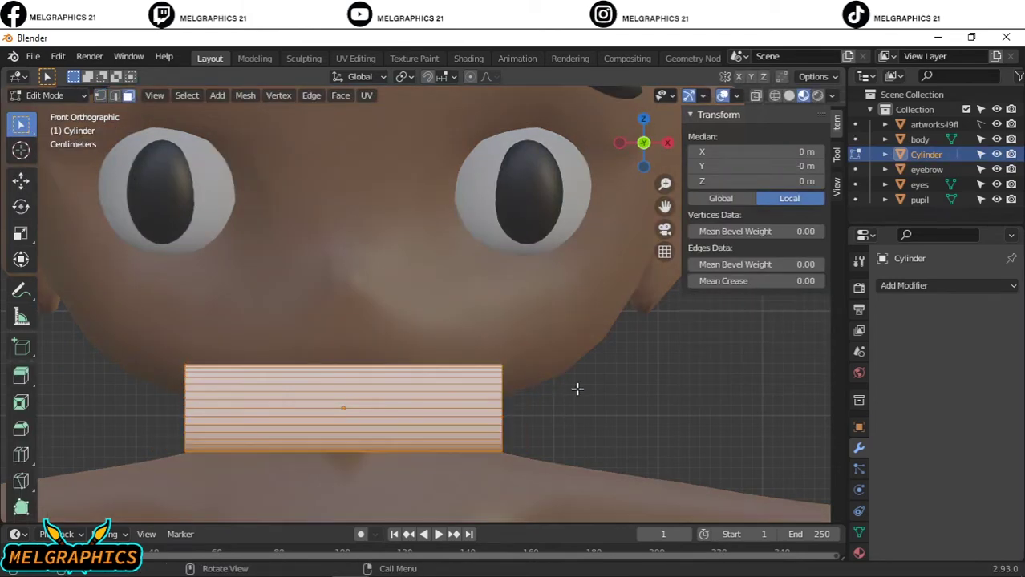
middle_drag(578, 389, 597, 341)
key(KP_1)
mouse_move(539, 366)
middle_down()
mouse_move(449, 352)
mouse_move(568, 351)
middle_up()
click(319, 374)
key(e)
click(324, 376)
key(KP_1)
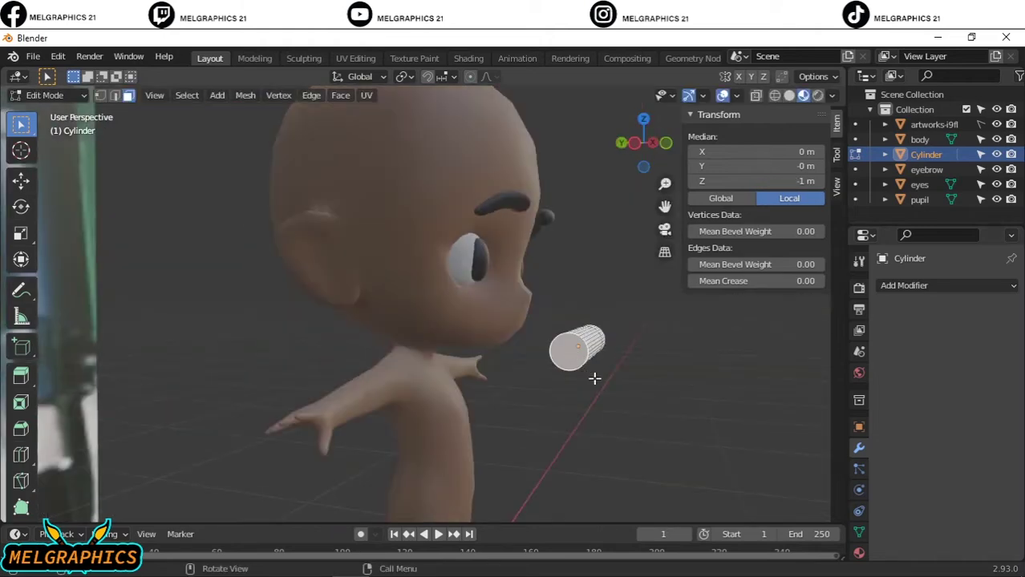
key(KP_1)
middle_drag(490, 375, 483, 370)
key(e)
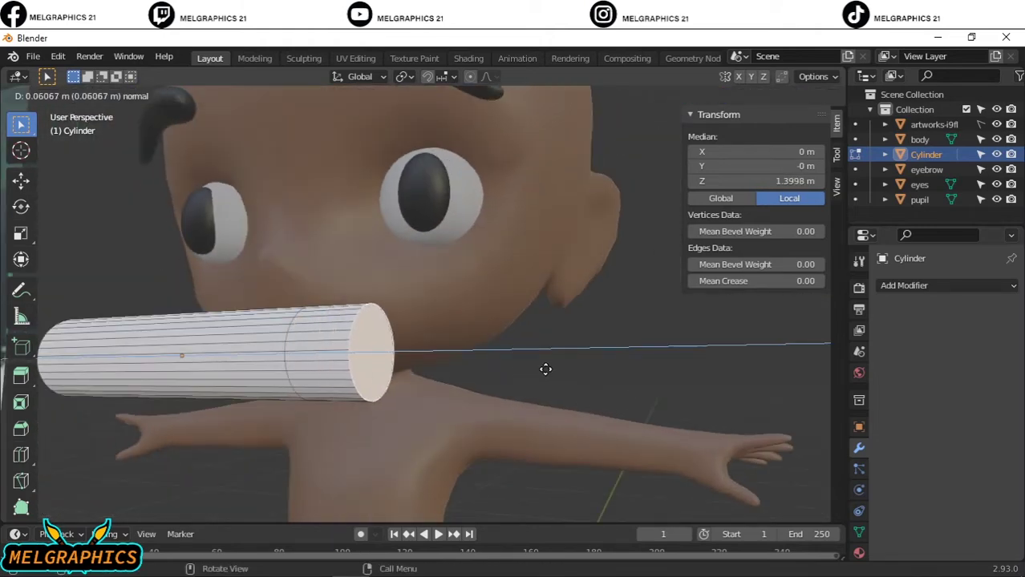
key(BackSpace)
key(BackSpace)
click(600, 369)
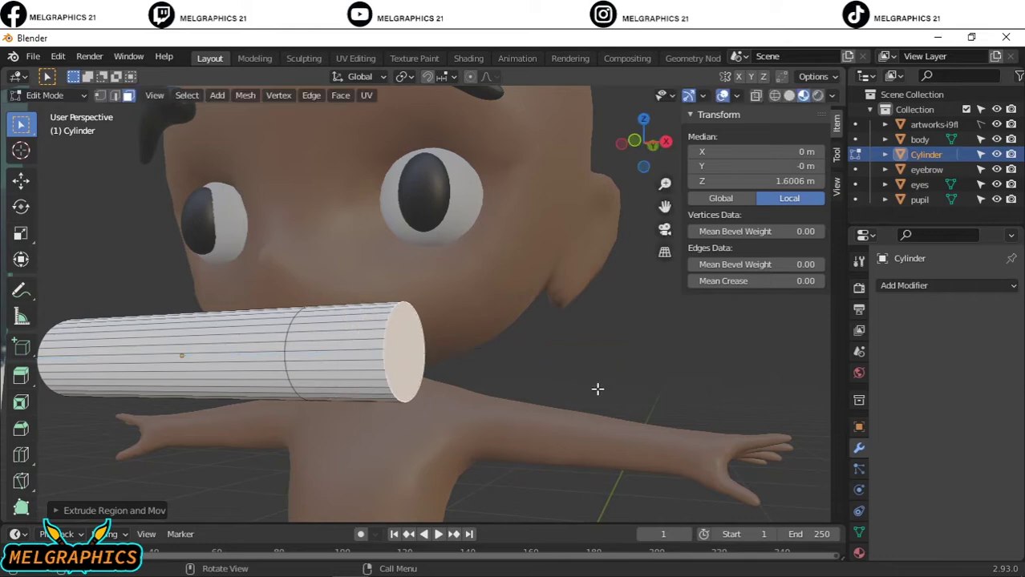
key(KP_1)
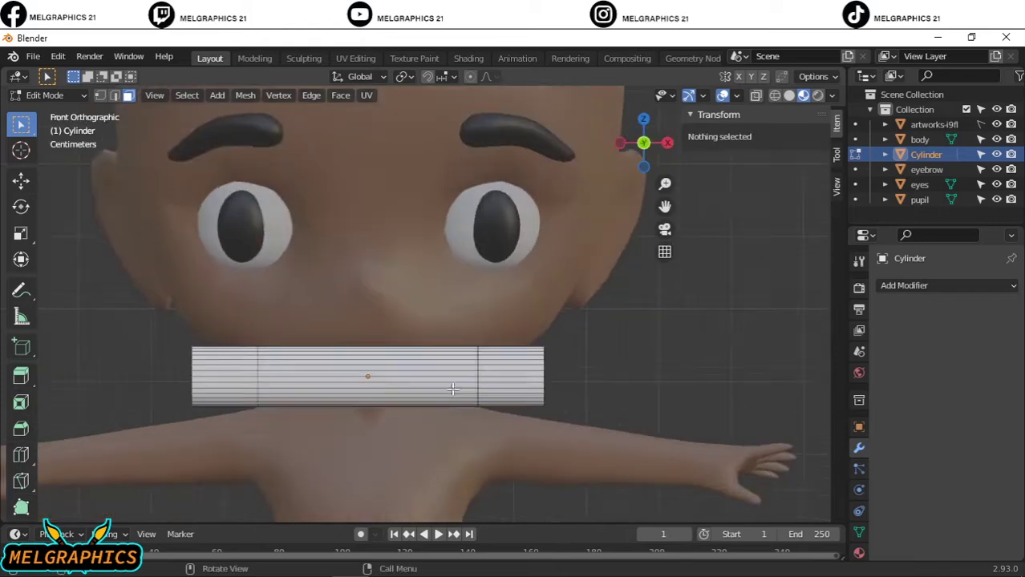
Move the strip's right and left end sections up and outward toward the cheeks.
key(r)
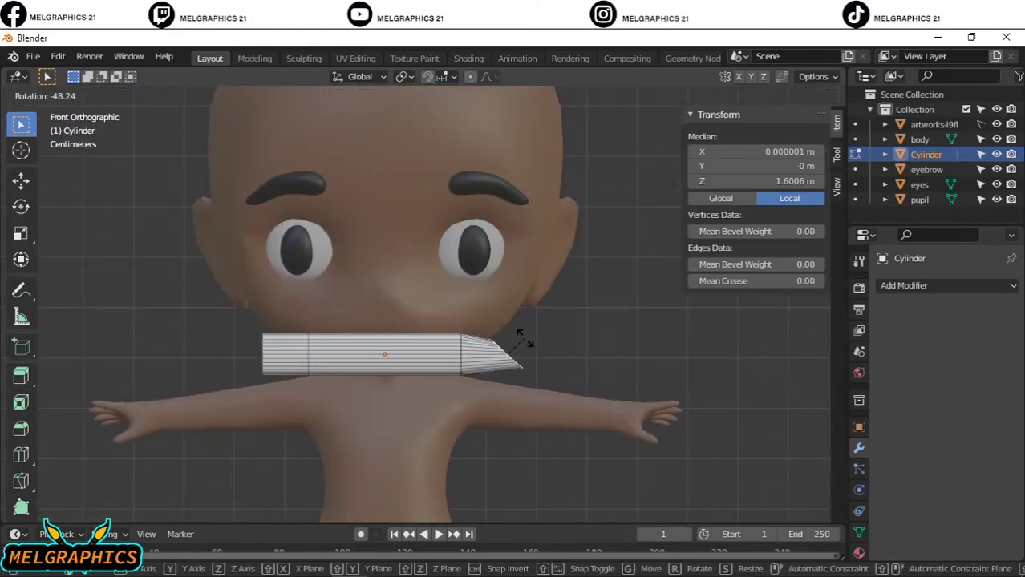
right_click(505, 357)
key(g)
click(525, 304)
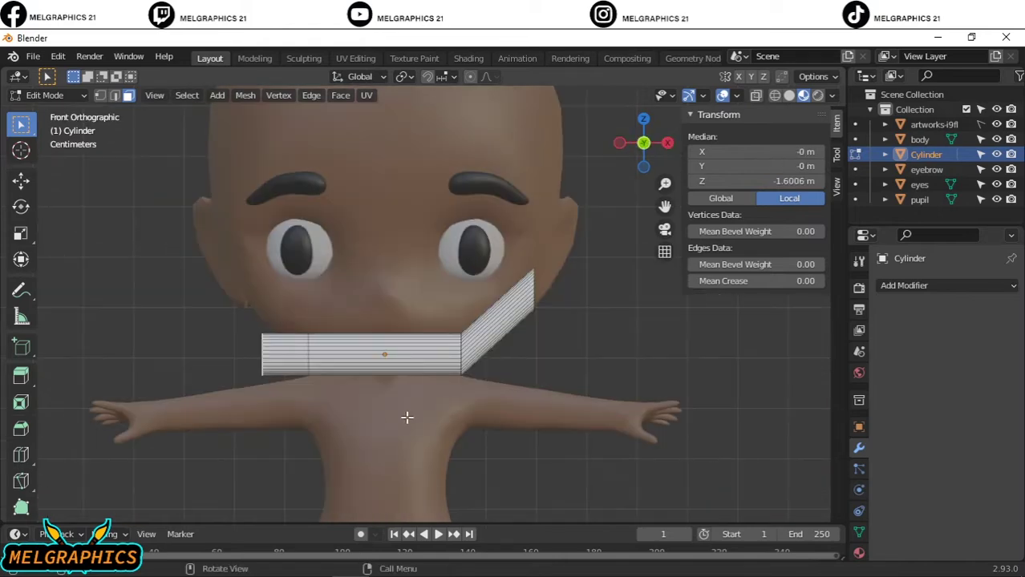
key(g)
click(296, 390)
scroll(297, 390, up, 3)
Select the whole mask strip, extrude it for thickness, deselect, and return to Object Mode.
drag(191, 408, 456, 446)
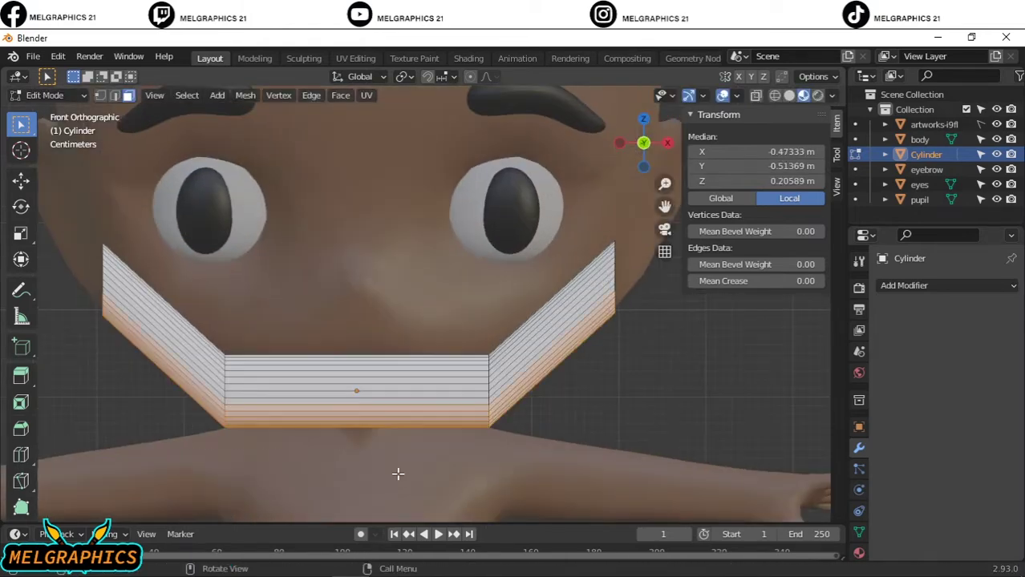
key(e)
click(396, 479)
scroll(572, 426, down, 3)
key(alt+a)
click(48, 94)
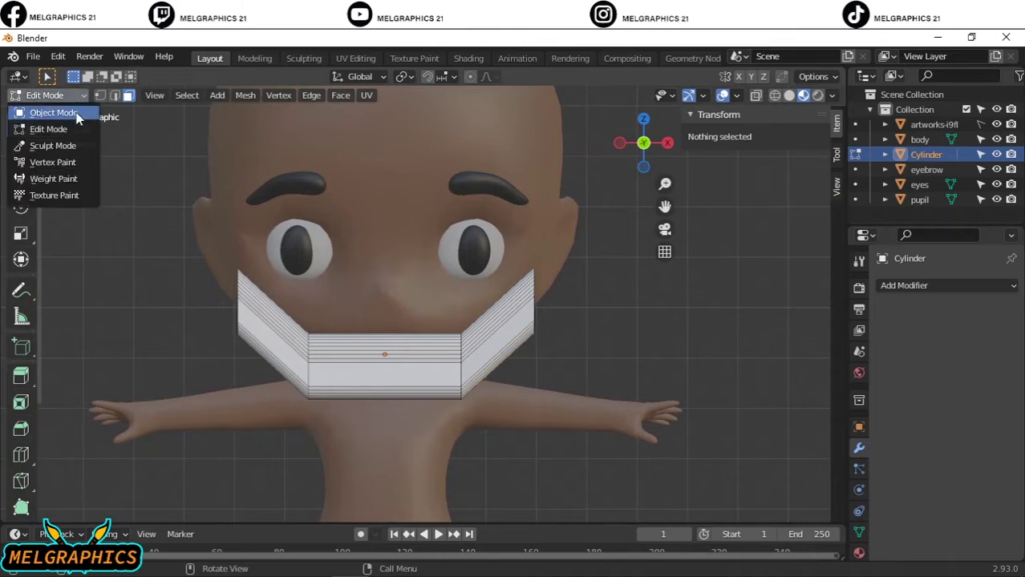
click(76, 113)
scroll(410, 405, up, 3)
Flip the mask around its X axis and move it along Y onto the face.
mouse_move(409, 406)
middle_down()
mouse_move(529, 423)
mouse_move(250, 433)
middle_up()
right_click(282, 377)
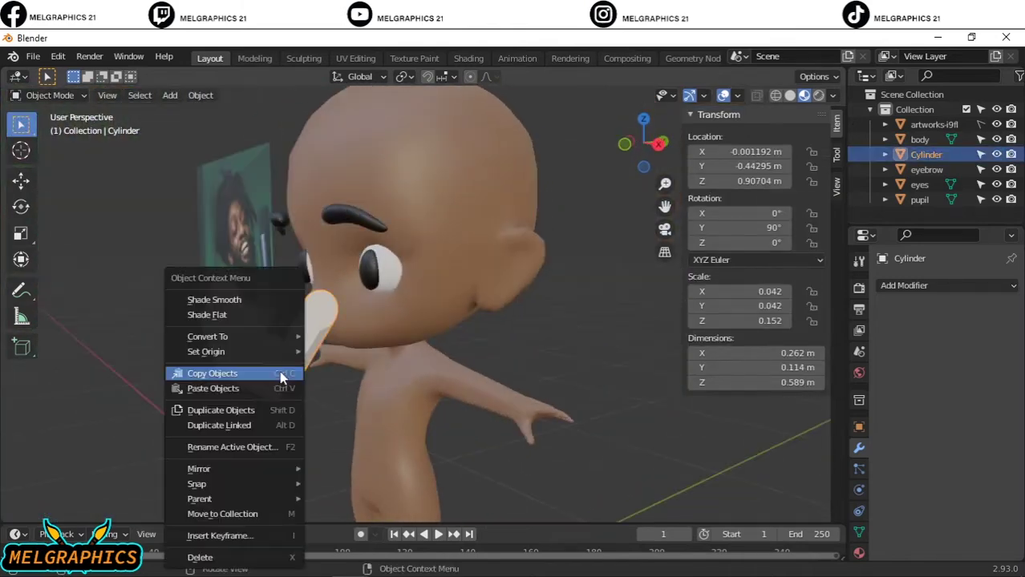
drag(754, 213, 802, 213)
middle_drag(572, 257, 488, 458)
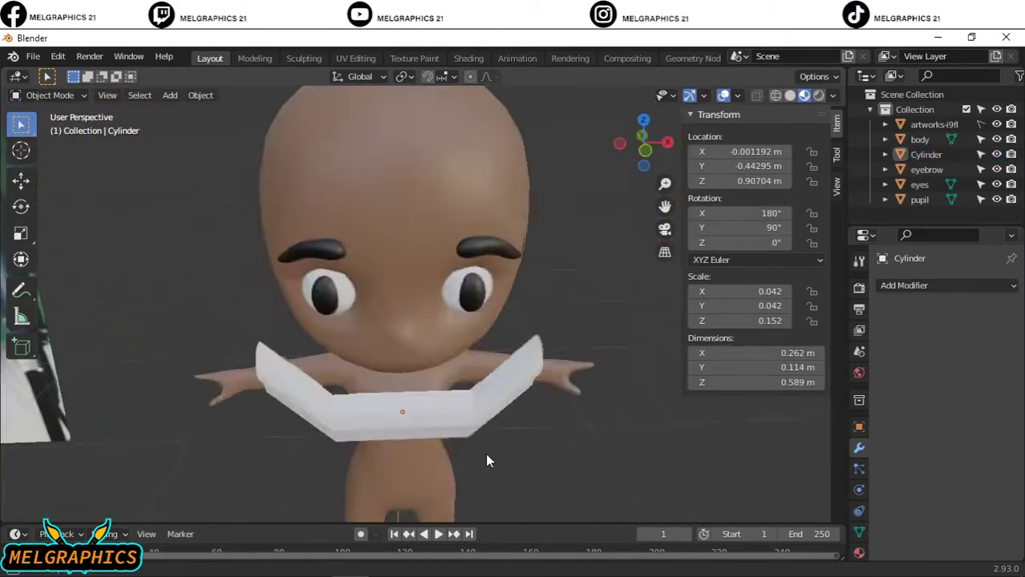
key(KP_3)
key(g)
key(y)
click(369, 381)
key(KP_1)
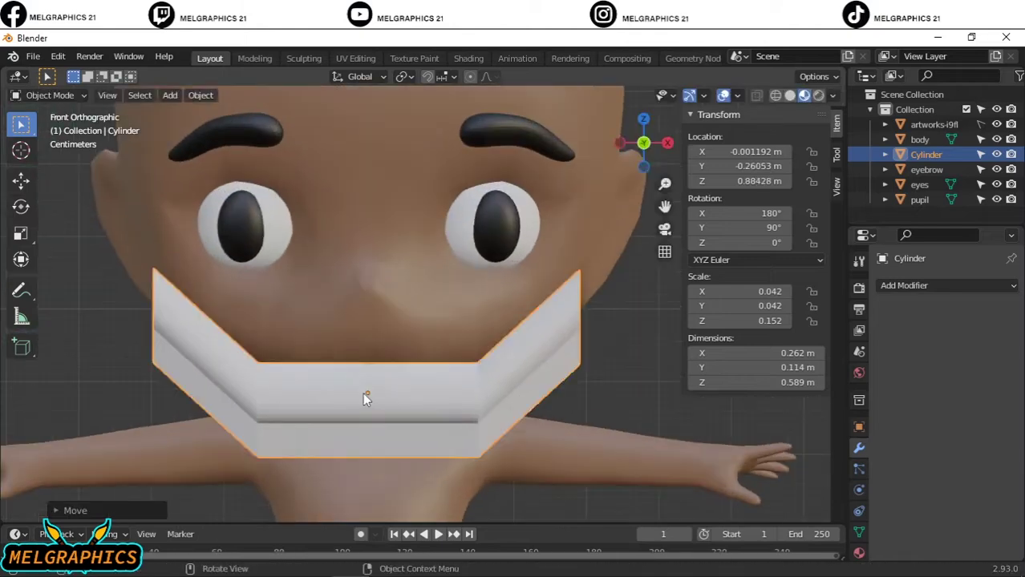
mouse_move(363, 393)
middle_down()
mouse_move(506, 423)
mouse_move(719, 419)
middle_up()
Sculpt the mask with an enlarged Grab brush, pulling its surface, sides and edges outward.
key(ctrl+Tab)
middle_drag(306, 264, 449, 378)
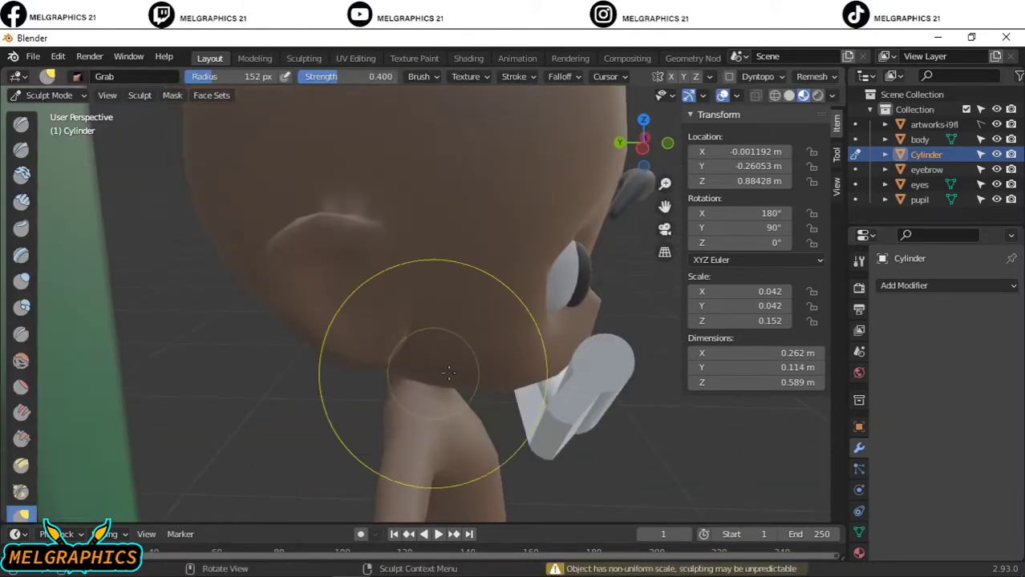
key(f)
drag(435, 366, 481, 345)
middle_drag(481, 345, 328, 371)
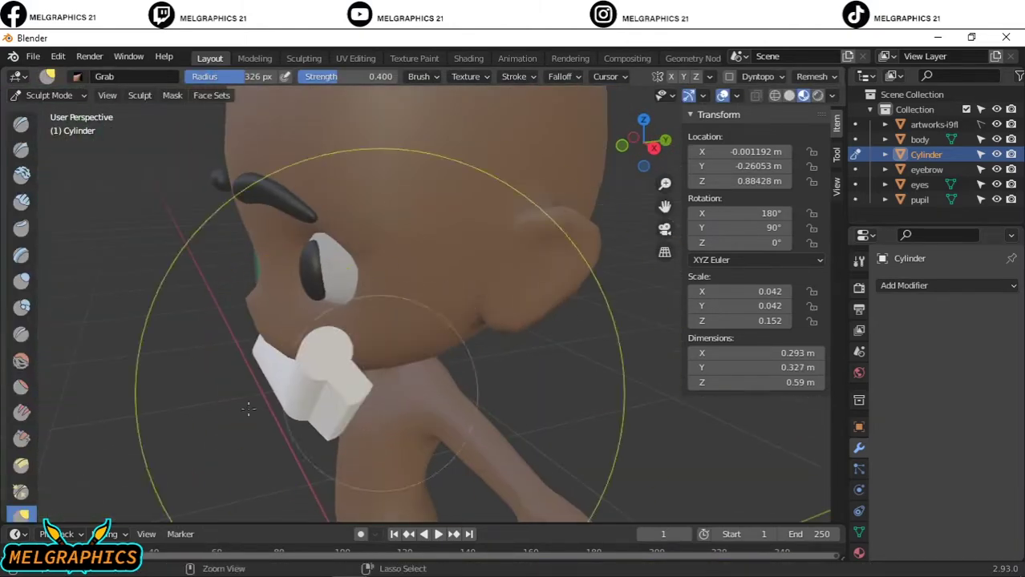
middle_drag(406, 343, 774, 115)
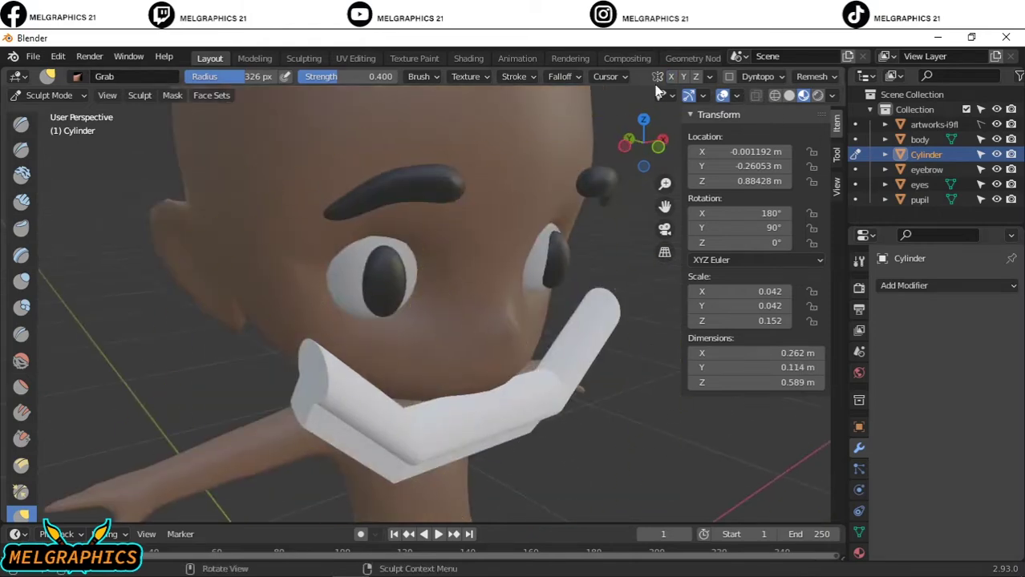
drag(562, 321, 584, 233)
key(KP_1)
mouse_move(550, 257)
middle_down()
mouse_move(481, 305)
mouse_move(606, 321)
middle_up()
drag(607, 321, 542, 415)
mouse_move(542, 414)
middle_down()
mouse_move(468, 384)
mouse_move(538, 400)
middle_up()
drag(537, 400, 521, 377)
Widen the mask with another grab stroke, shrink the brush radius, then undo the recent edits.
key(KP_1)
drag(461, 399, 513, 377)
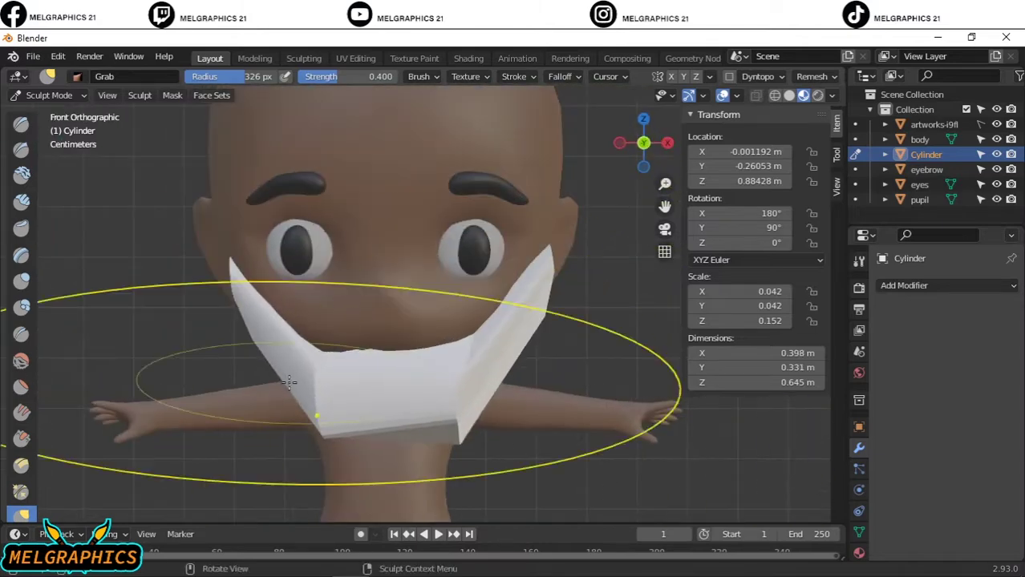
key(f)
click(569, 369)
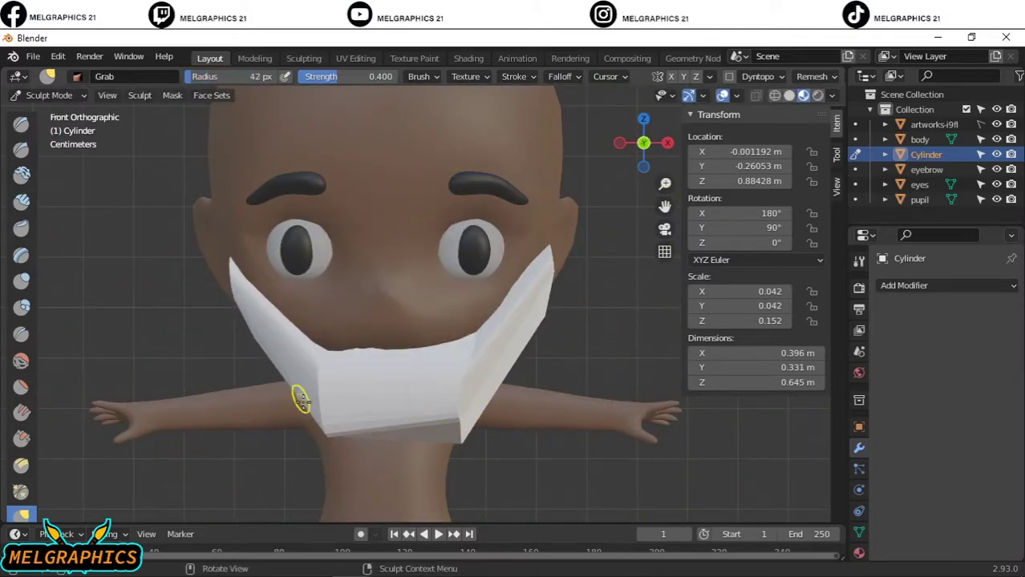
key(ctrl+z)
key(ctrl+z)
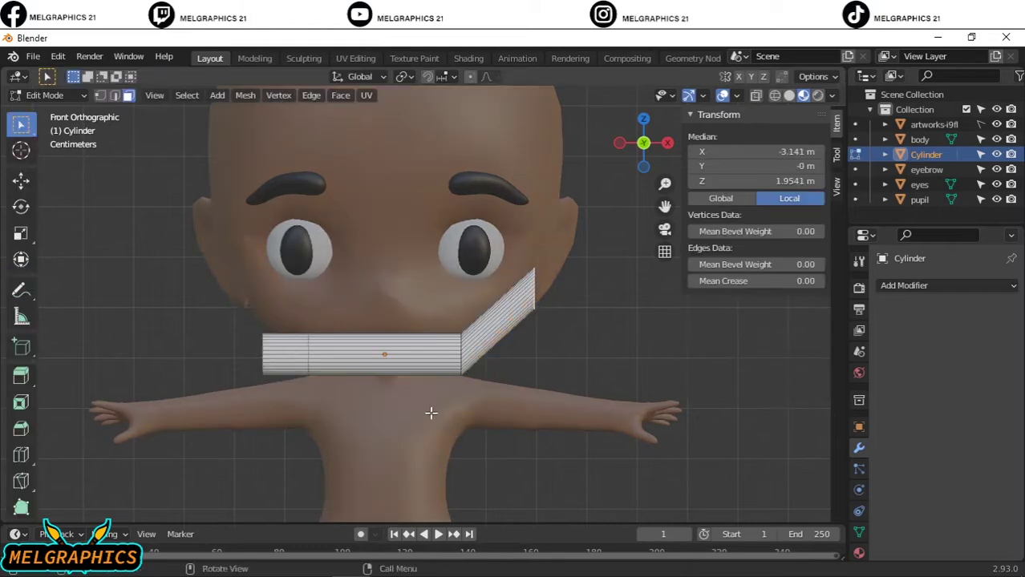
key(ctrl+z)
key(ctrl+z)
key(ctrl+z)
key(ctrl+z)
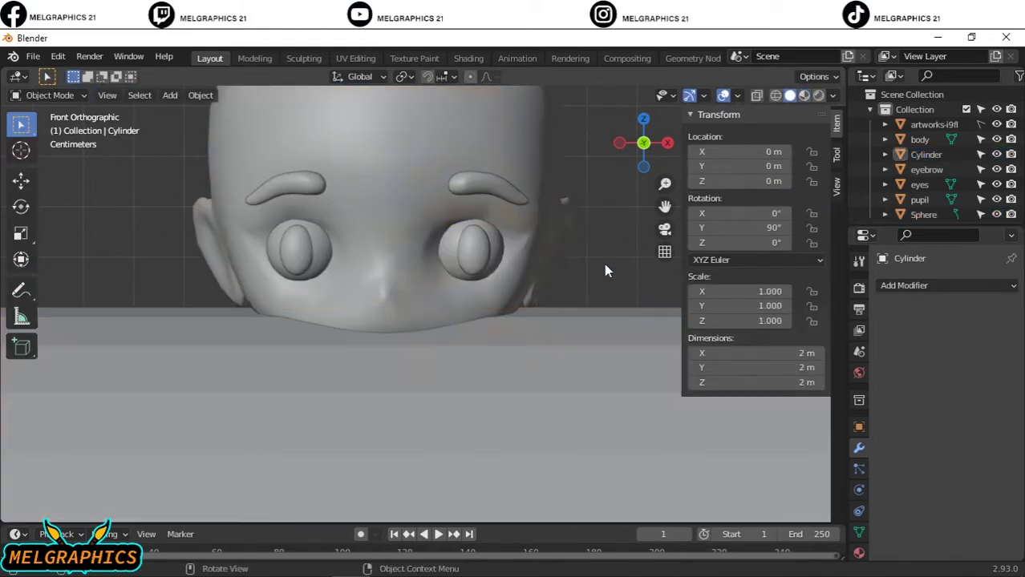
Delete the mask cylinder and start editing the body mesh.
key(Delete)
scroll(607, 385, down, 2)
scroll(567, 403, down, 2)
scroll(405, 353, up, 5)
click(405, 353)
key(Tab)
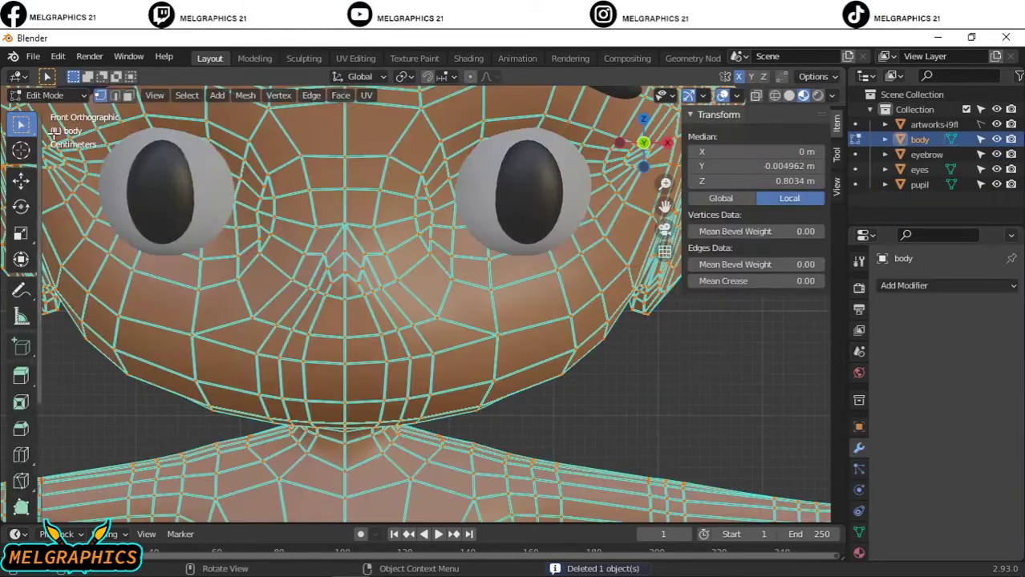
Clear the body selection and switch to face select mode, picking a cheek face.
middle_drag(581, 323, 542, 336)
key(alt+a)
key(3)
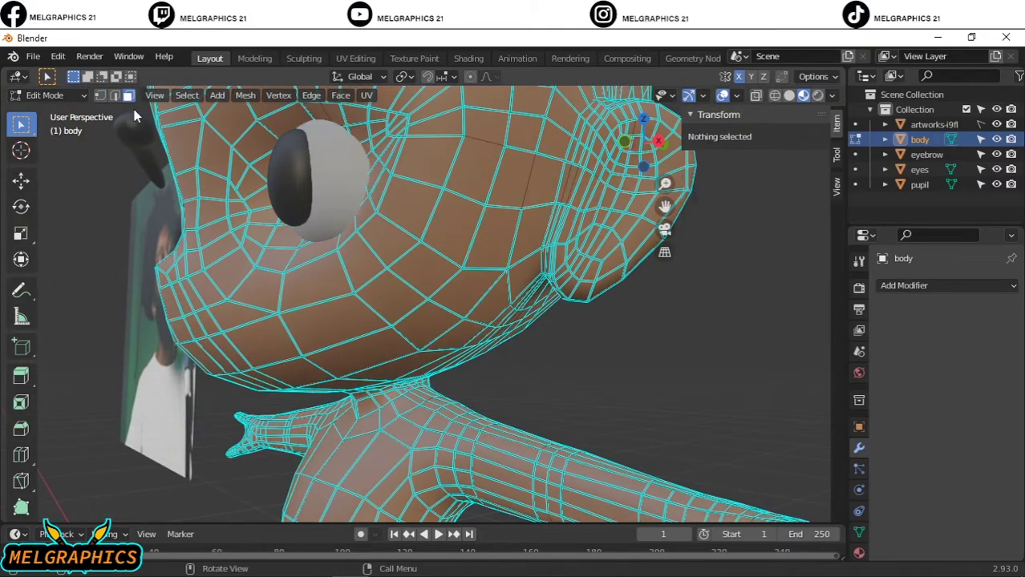
click(525, 236)
key(1)
click(353, 170)
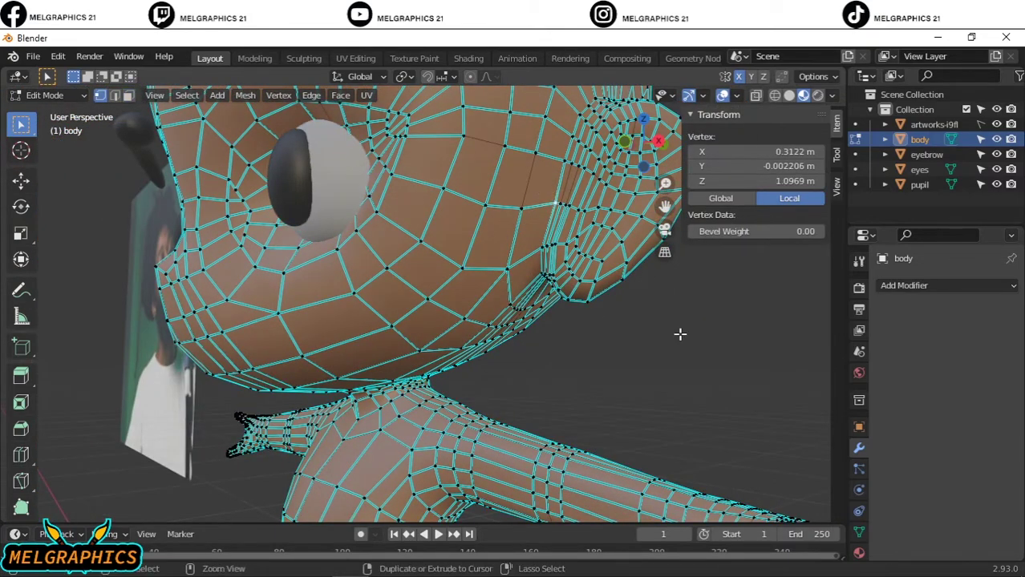
key(alt+a)
key(3)
click(525, 240)
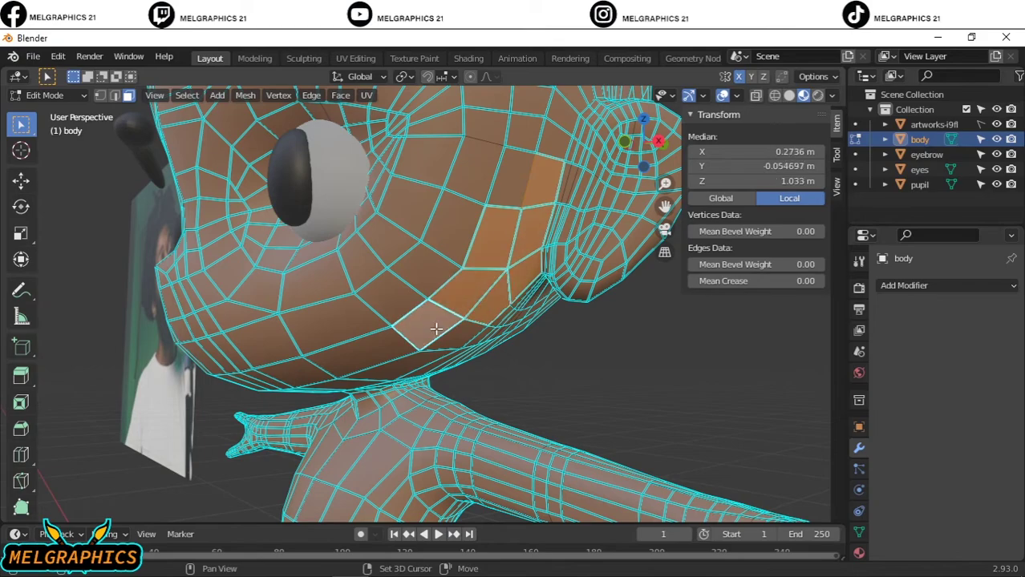
Box-select the faces around the mouth and add further jaw faces to the selection.
middle_drag(434, 328, 459, 241)
middle_drag(373, 318, 438, 312)
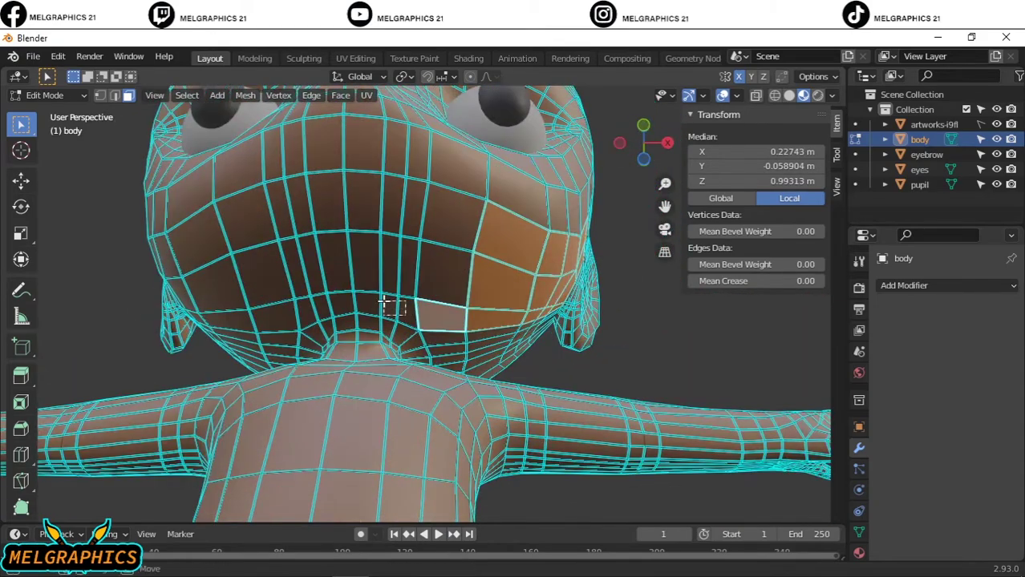
drag(360, 186, 438, 268)
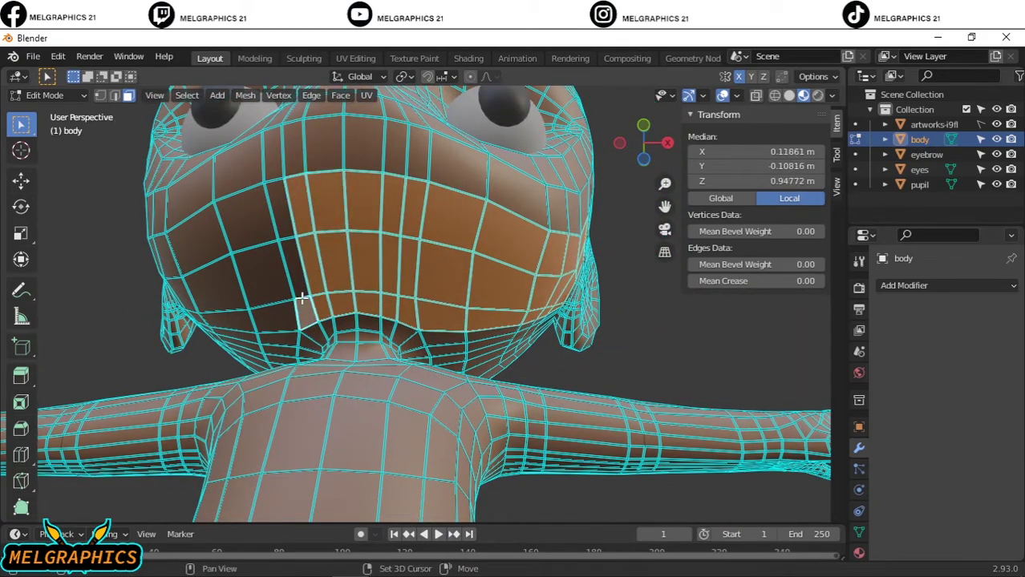
mouse_move(272, 313)
middle_down()
mouse_move(174, 373)
mouse_move(460, 206)
mouse_move(600, 235)
mouse_move(312, 300)
mouse_move(499, 252)
middle_up()
shift+click(336, 232)
shift+click(361, 192)
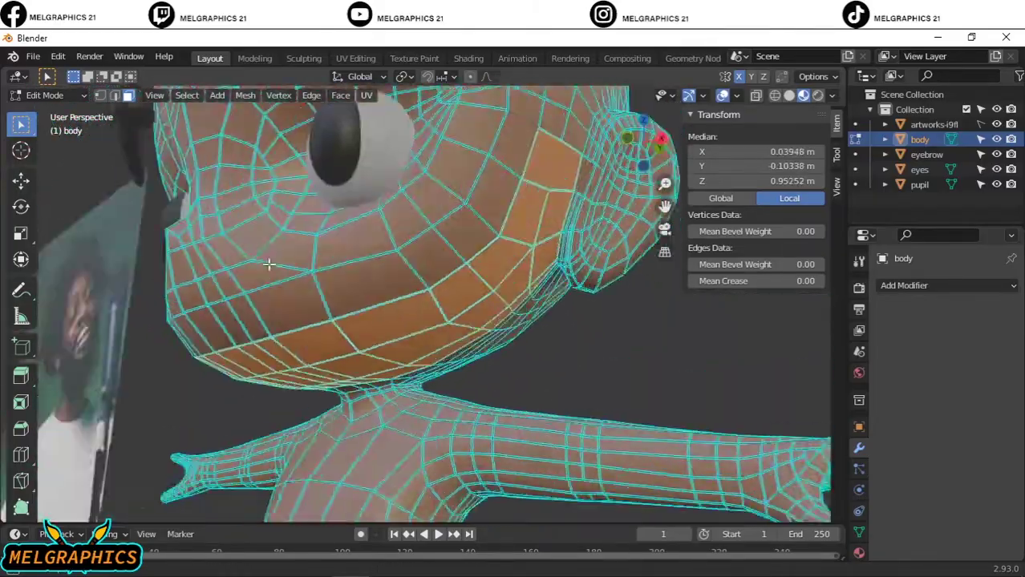
Duplicate the selected jaw faces and separate them into a new object, body.001.
mouse_move(270, 264)
middle_down()
mouse_move(358, 199)
mouse_move(320, 279)
mouse_move(412, 476)
middle_up()
scroll(411, 476, down, 5)
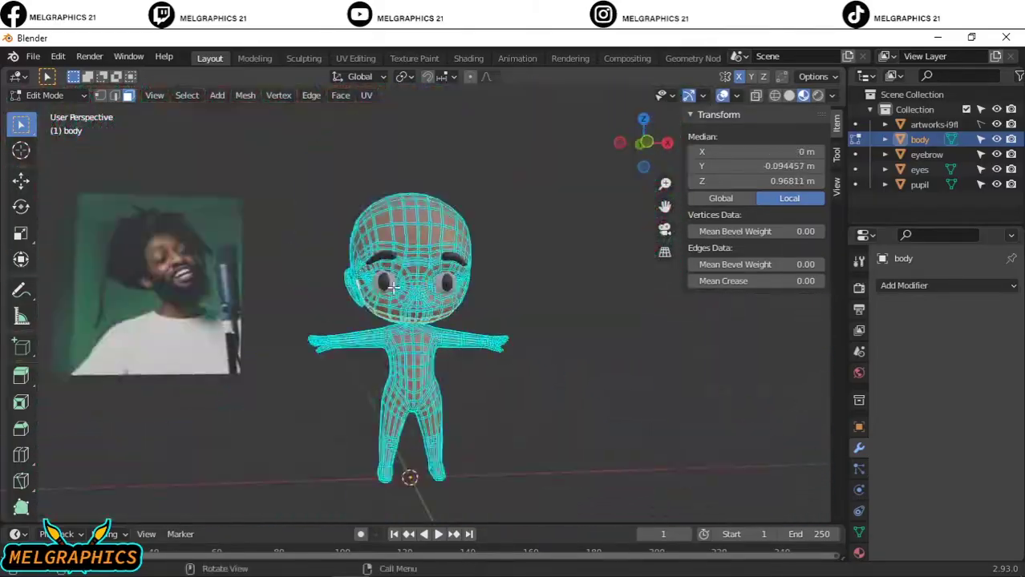
scroll(473, 391, up, 6)
scroll(300, 391, down, 4)
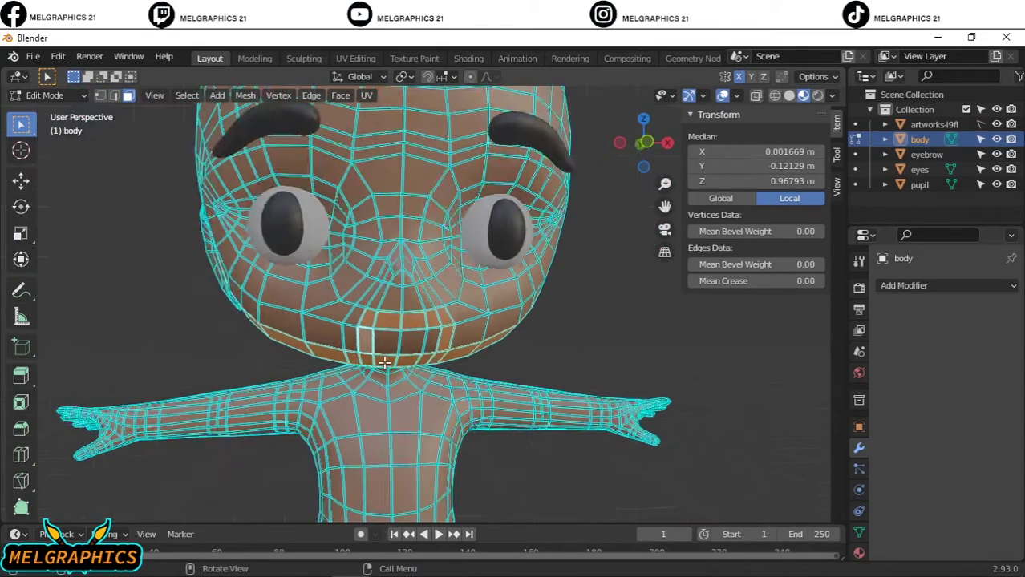
key(KP_1)
key(shift+d)
right_click(365, 527)
right_click(364, 527)
click(453, 494)
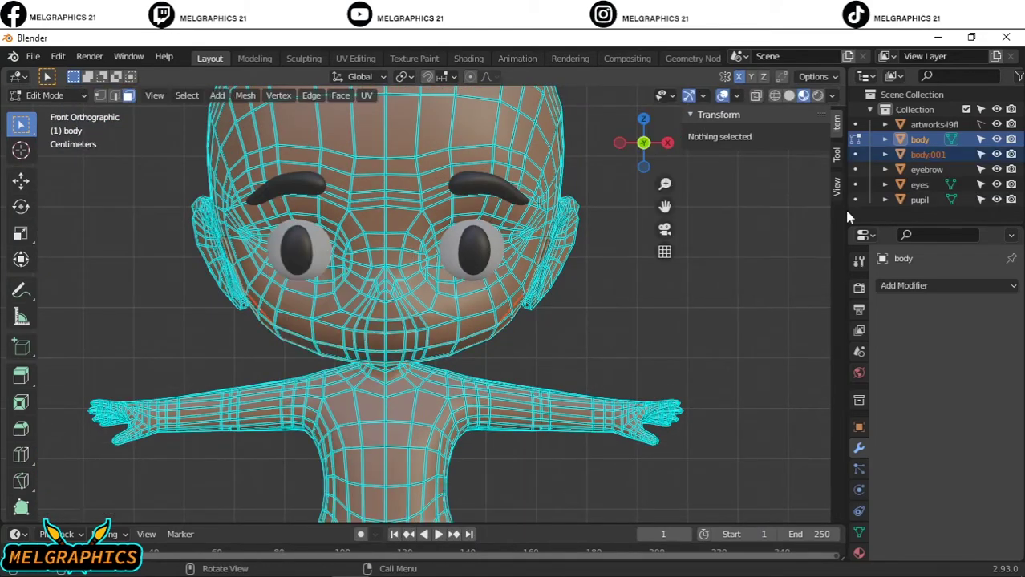
key(Tab)
Name the jaw piece 'beard' and give it a Solidify modifier with Offset 2.
click(928, 154)
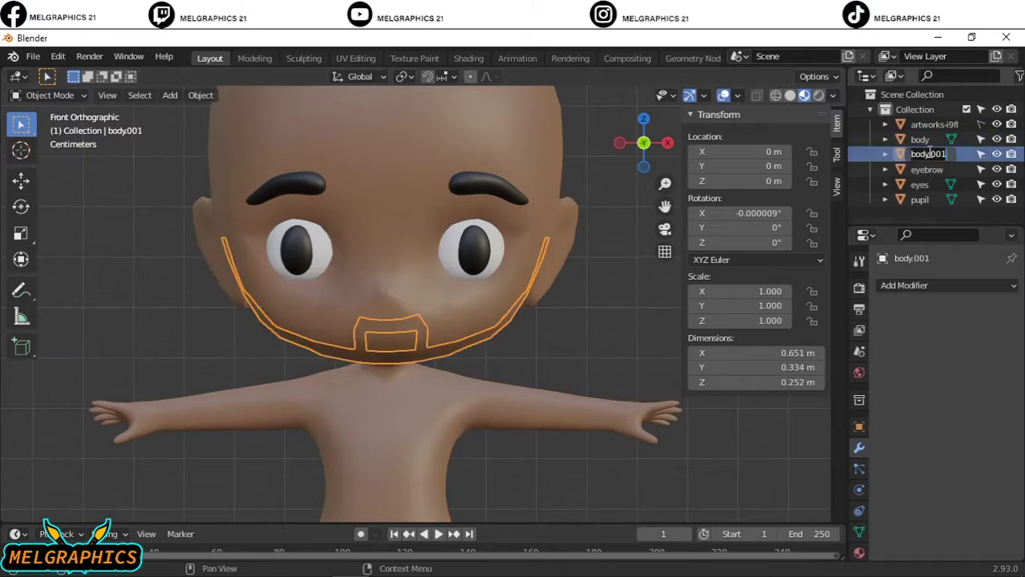
text(beard)
key(Return)
click(930, 286)
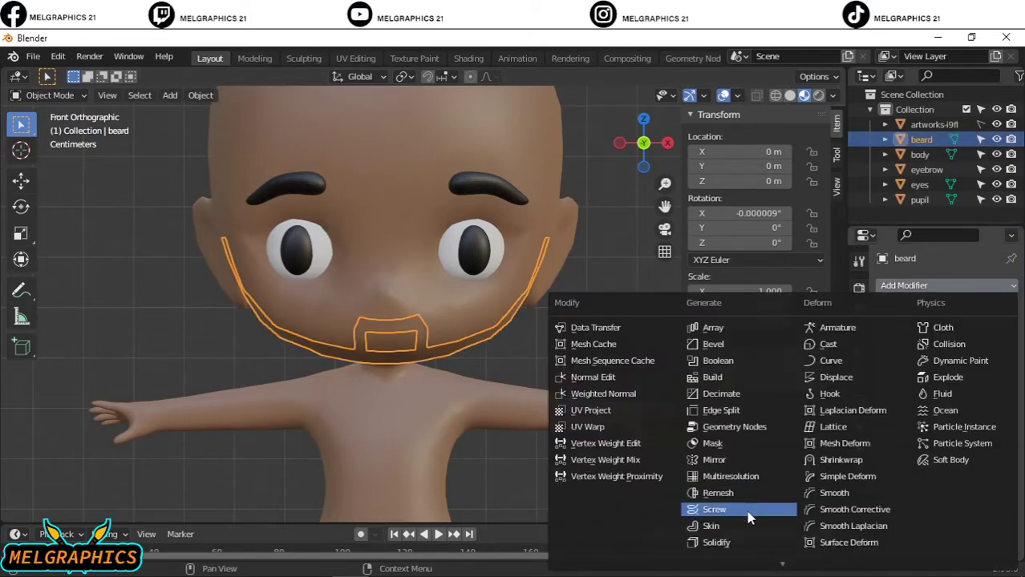
click(718, 543)
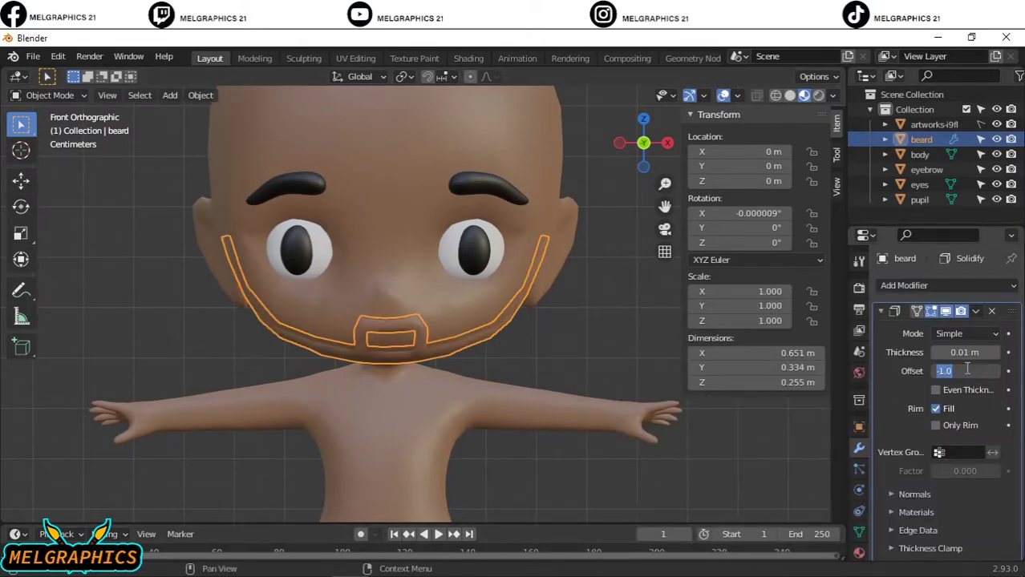
text(1)
key(Return)
click(582, 372)
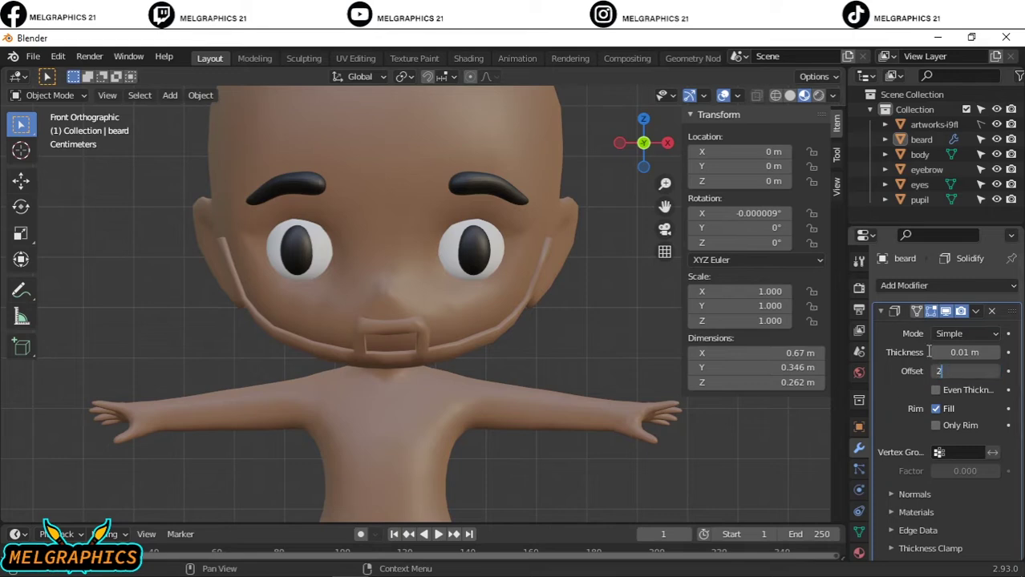
key(Return)
middle_drag(610, 401, 377, 401)
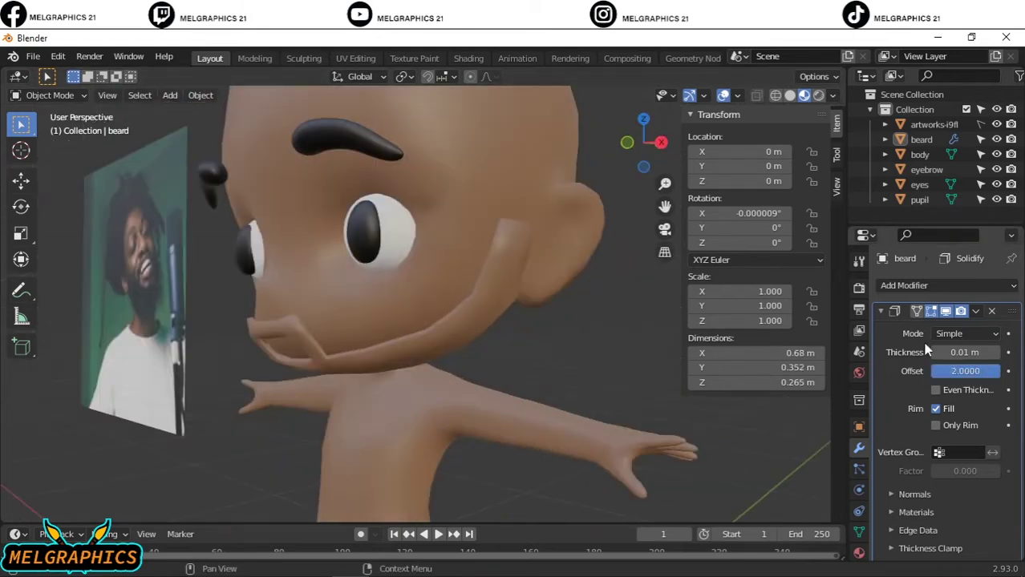
Tune the beard's Solidify thickness, trying 0.09, 0.05 and 0.04 m.
mouse_move(964, 352)
mouse_down()
mouse_move(980, 352)
mouse_move(964, 352)
mouse_up()
click(972, 354)
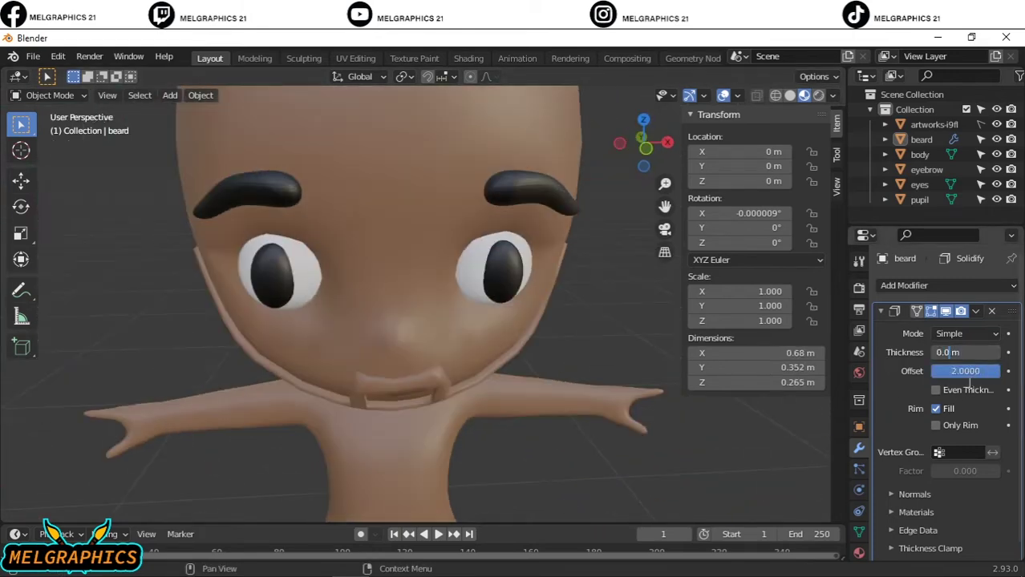
text(9)
key(Return)
key(Return)
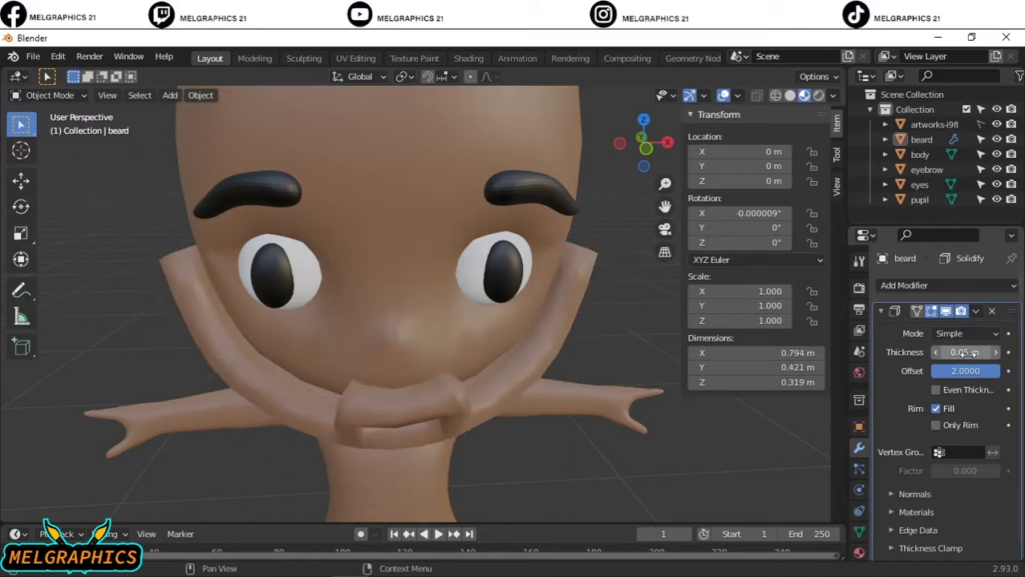
key(BackSpace)
text(4)
key(Return)
middle_drag(449, 377, 351, 418)
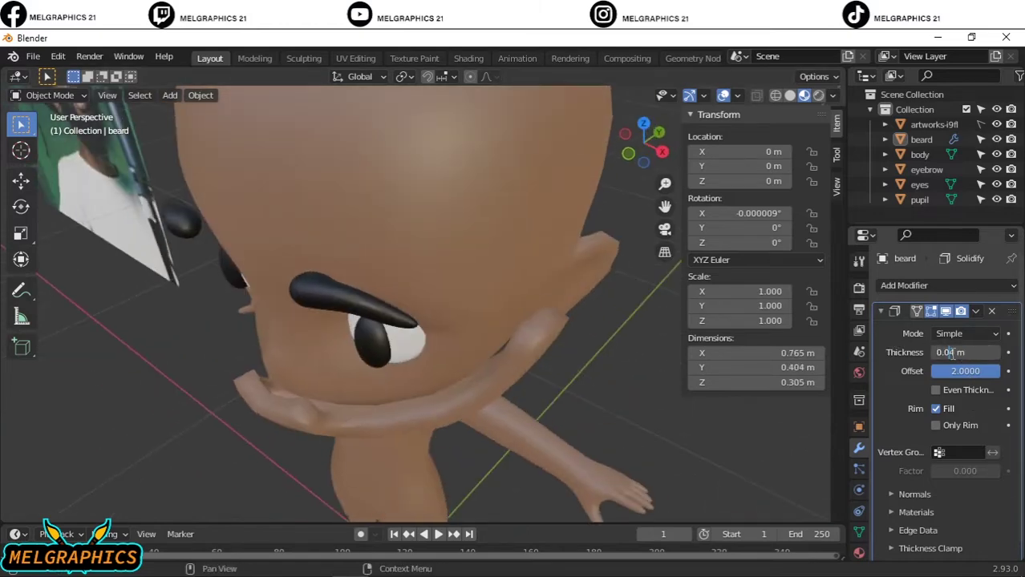
key(Return)
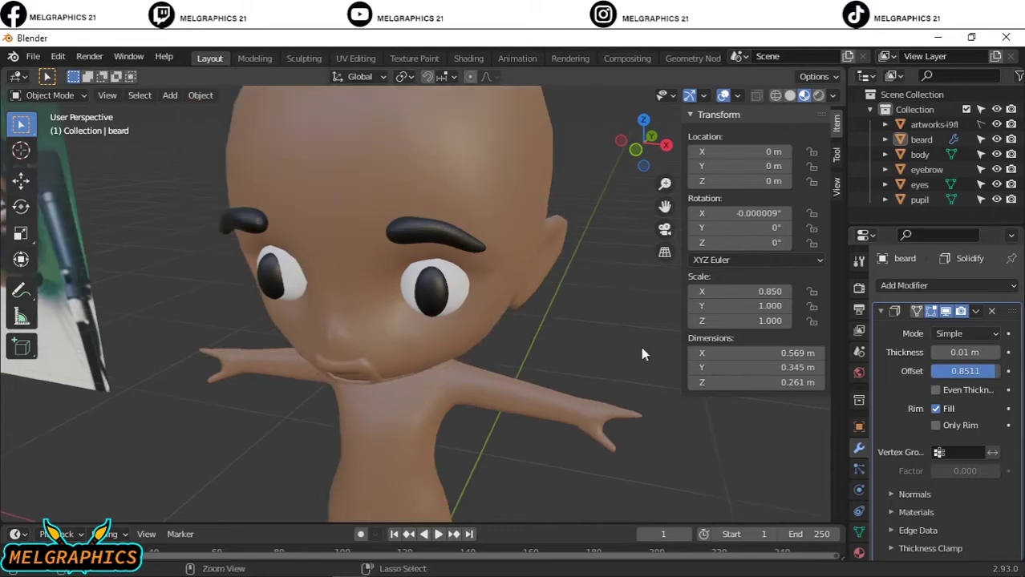
Swap the beard's shared body material for a new material named 'beard'.
middle_drag(641, 346, 645, 271)
key(KP_1)
click(858, 552)
click(980, 350)
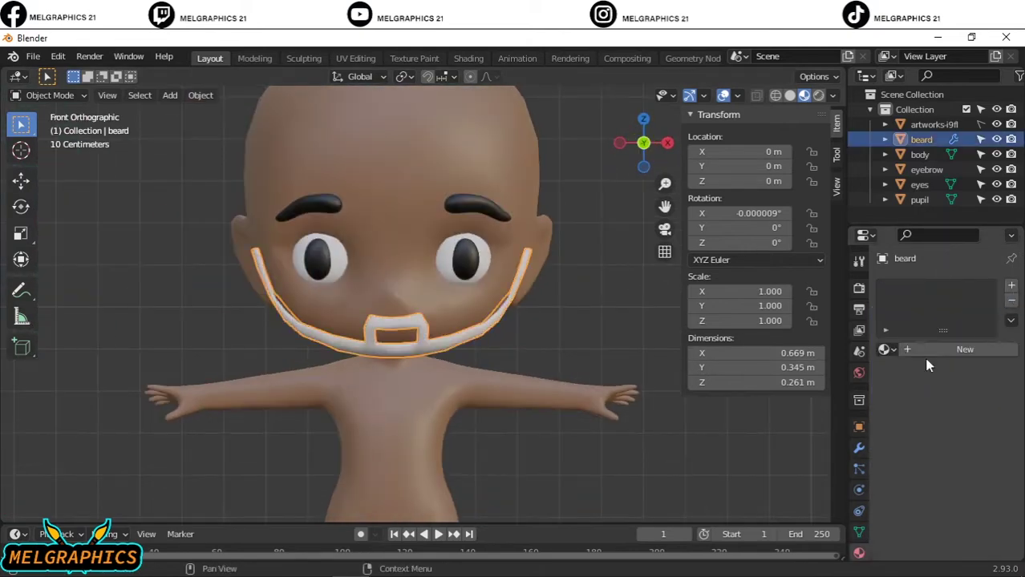
click(960, 350)
double_click(928, 289)
text(beard)
Make the beard material's base colour black and switch the beard into Sculpt Mode.
click(973, 504)
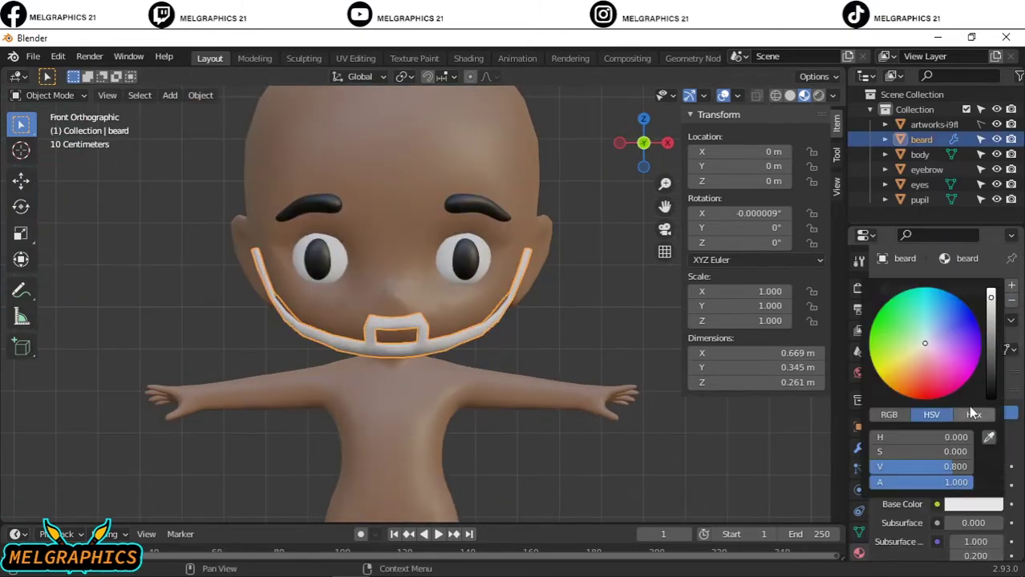
drag(999, 304, 999, 419)
scroll(487, 375, down, 3)
scroll(241, 265, up, 8)
click(49, 95)
click(58, 126)
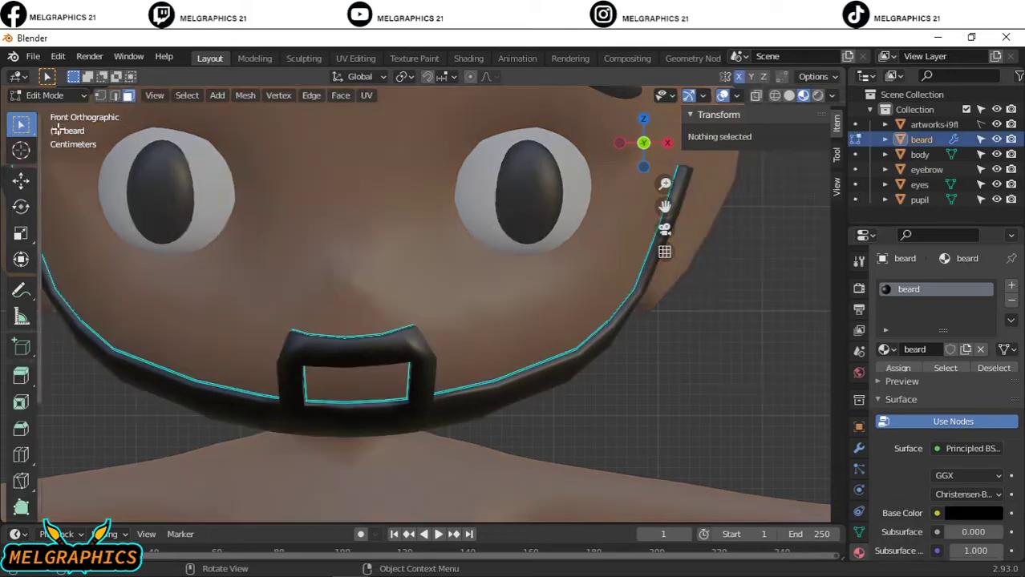
click(50, 95)
click(44, 142)
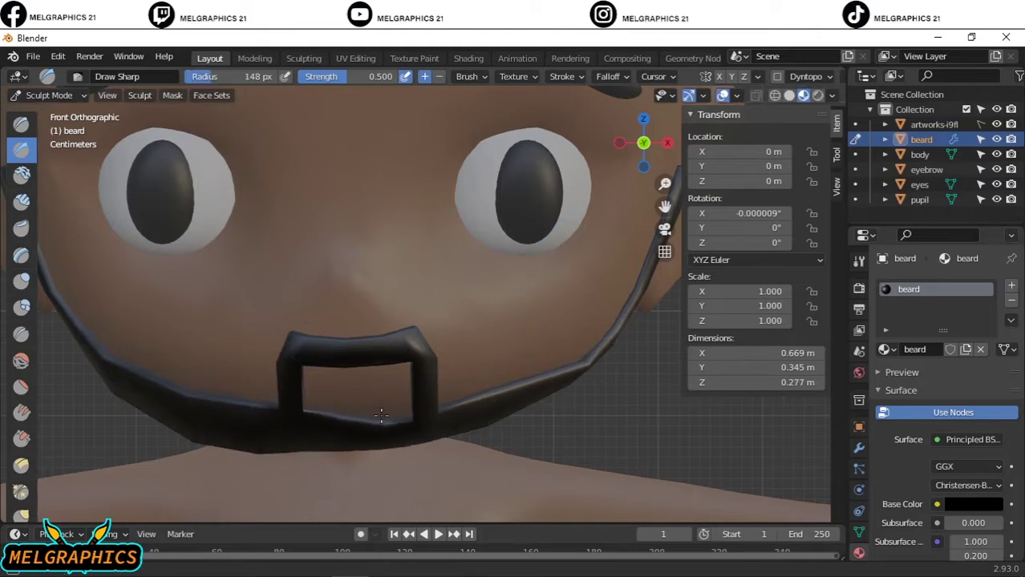
Sculpt the beard's lower edge and chin outward to build a fuller, rounded volume.
mouse_move(381, 414)
middle_down()
mouse_move(366, 430)
mouse_move(561, 338)
mouse_move(507, 306)
middle_up()
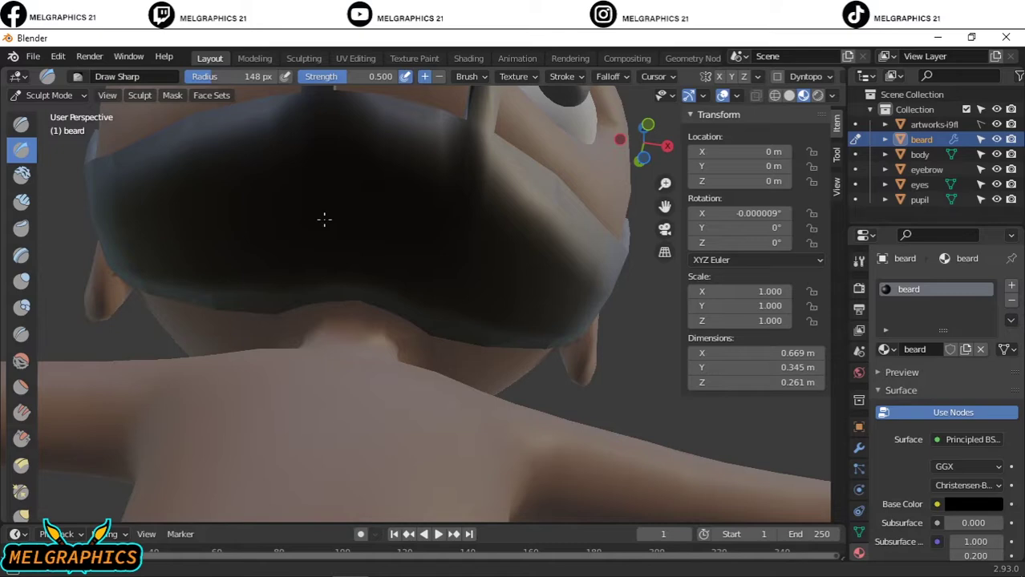
mouse_move(322, 219)
middle_down()
mouse_move(470, 323)
mouse_move(187, 206)
mouse_move(424, 360)
middle_up()
drag(423, 360, 392, 378)
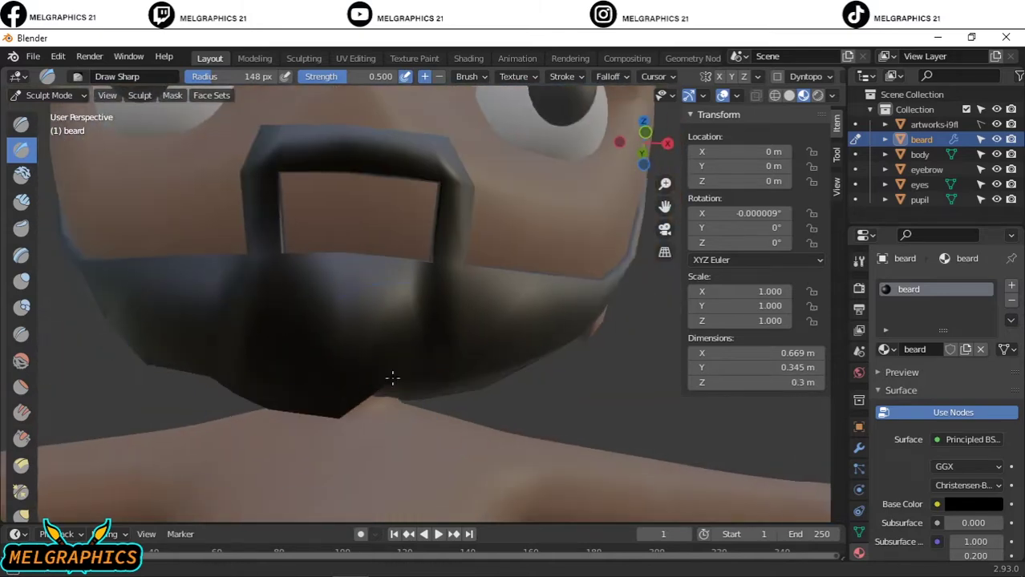
mouse_move(392, 378)
middle_down()
mouse_move(417, 401)
mouse_move(321, 449)
middle_up()
drag(321, 449, 403, 434)
middle_drag(402, 433, 426, 319)
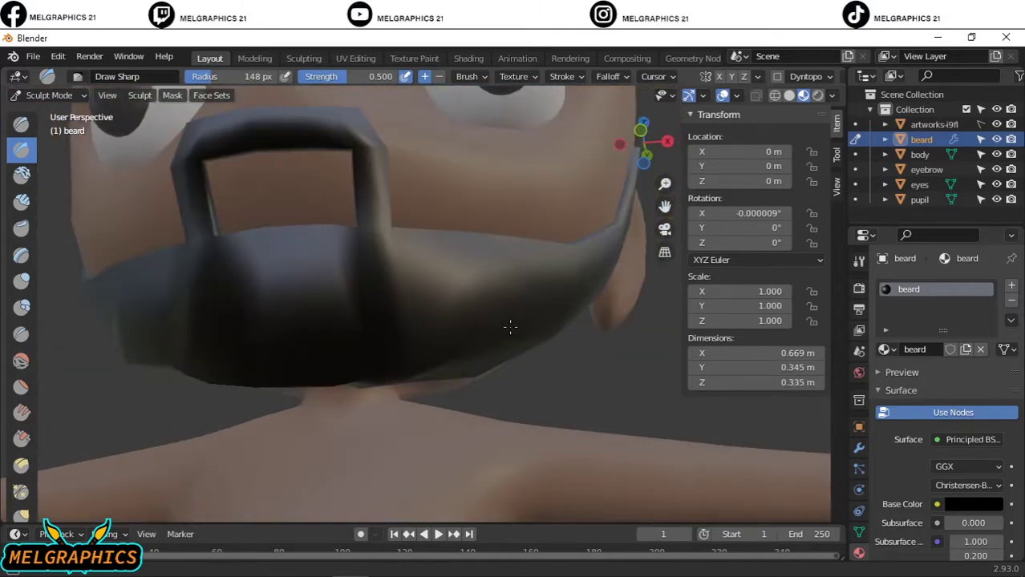
drag(510, 327, 504, 374)
mouse_move(504, 374)
middle_down()
mouse_move(304, 393)
mouse_move(307, 201)
mouse_move(378, 355)
middle_up()
drag(377, 354, 382, 357)
mouse_move(382, 357)
middle_down()
mouse_move(365, 201)
mouse_move(511, 343)
mouse_move(466, 375)
mouse_move(469, 274)
mouse_move(302, 457)
mouse_move(352, 190)
mouse_move(407, 469)
middle_up()
Undo the oversized chin stroke and return the beard to Object Mode.
key(ctrl+z)
scroll(417, 432, up, 3)
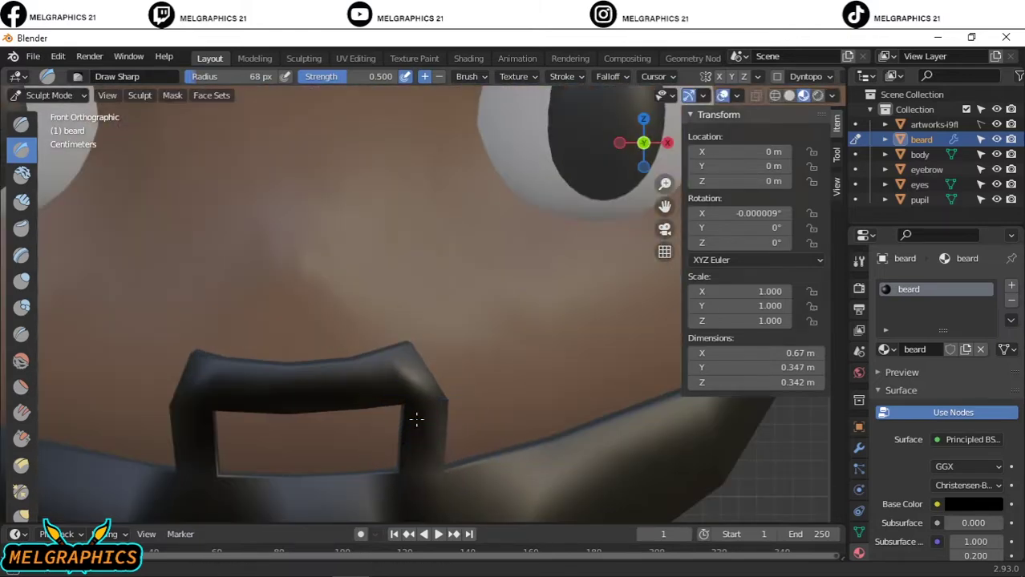
scroll(469, 409, down, 10)
scroll(439, 392, up, 6)
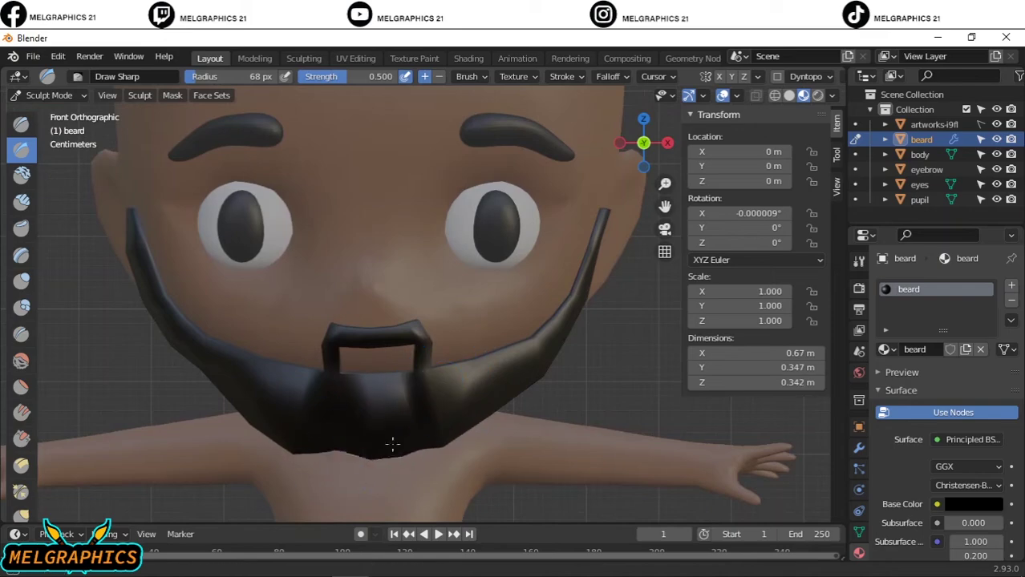
scroll(351, 460, down, 6)
scroll(401, 417, up, 3)
scroll(433, 393, up, 3)
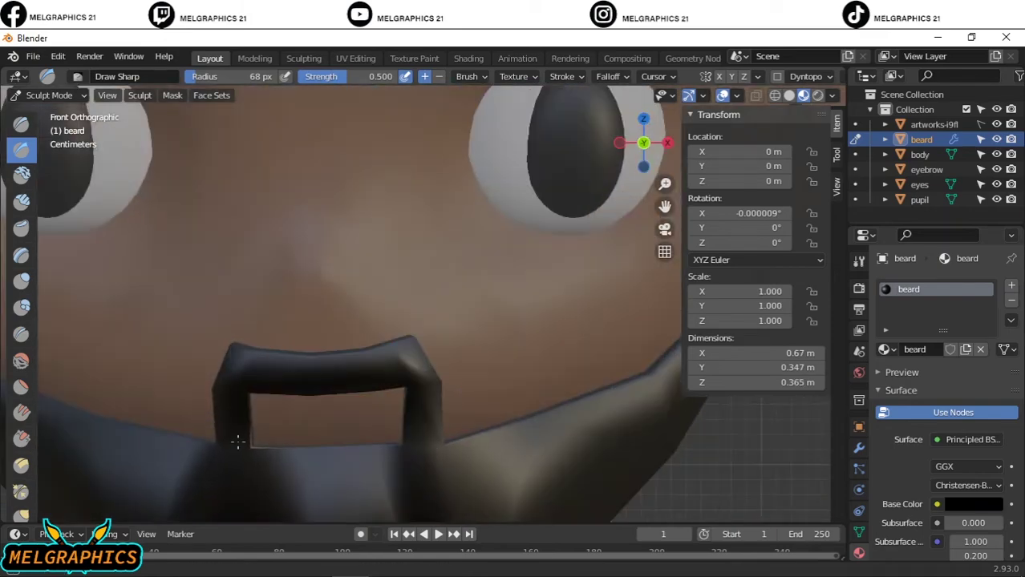
scroll(463, 367, down, 4)
scroll(463, 367, down, 5)
scroll(423, 393, up, 6)
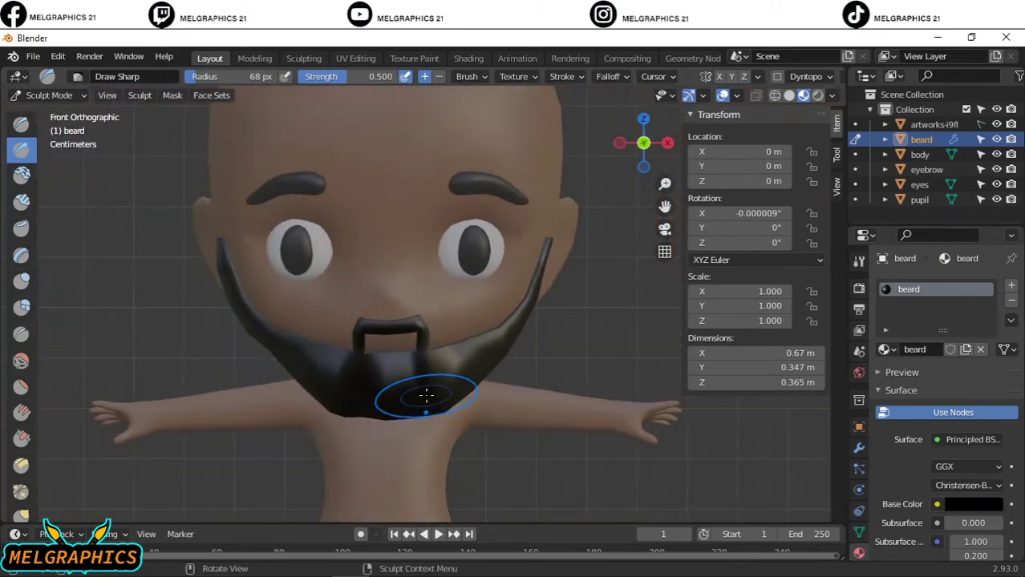
key(ctrl+Tab)
scroll(341, 373, down, 1)
mouse_move(340, 374)
middle_down()
mouse_move(545, 410)
mouse_move(365, 419)
middle_up()
Select the body mesh and switch it into Edit Mode from the front view.
key(KP_1)
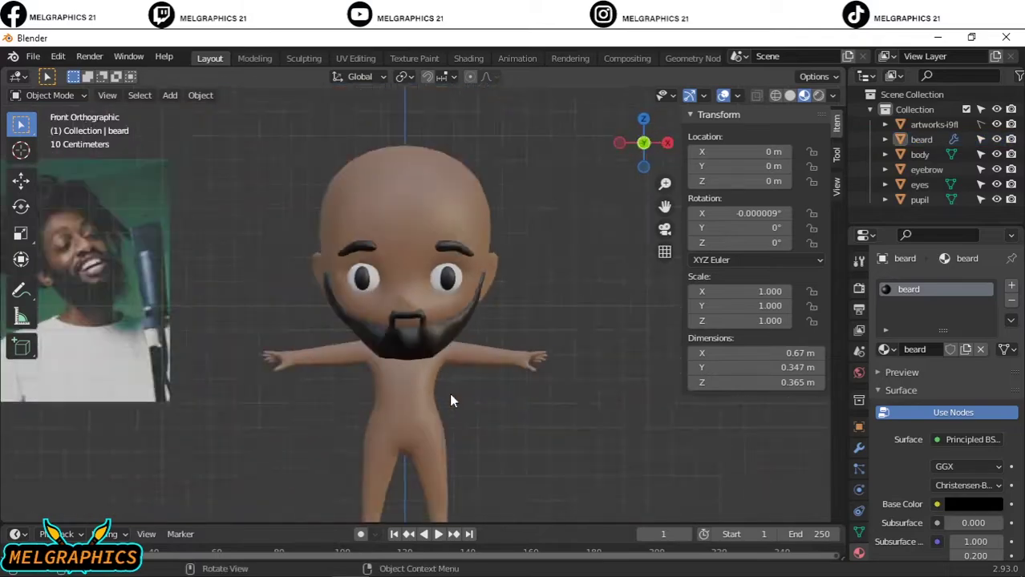
scroll(450, 392, up, 2)
click(441, 168)
click(50, 95)
click(40, 126)
Box-select faces across the lower and back parts of the head.
mouse_move(526, 191)
middle_down()
mouse_move(625, 229)
mouse_move(440, 304)
middle_up()
drag(543, 407, 544, 411)
middle_drag(545, 411, 490, 413)
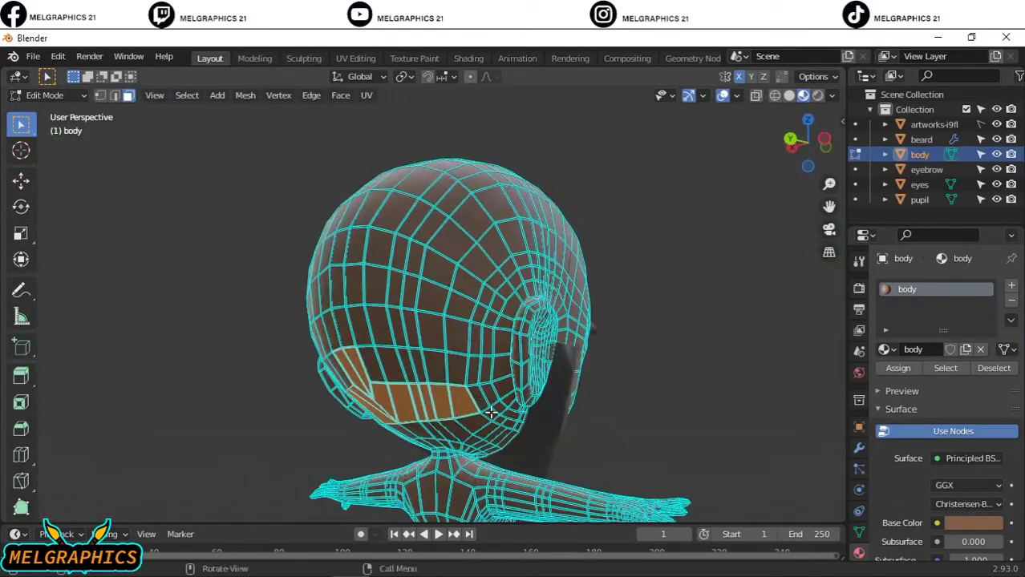
middle_drag(487, 298, 466, 245)
drag(466, 244, 479, 362)
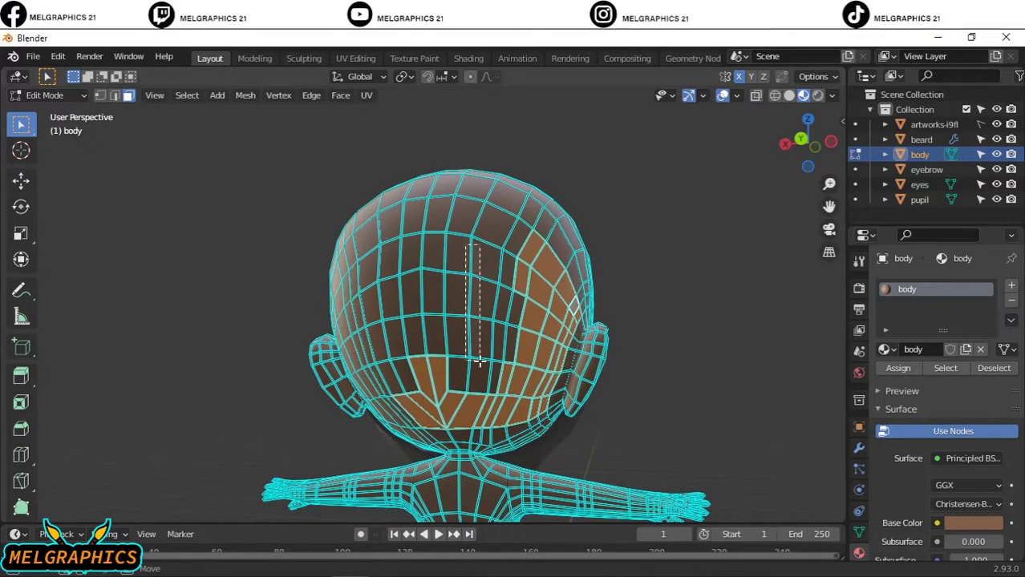
mouse_move(508, 257)
middle_down()
mouse_move(494, 288)
mouse_move(529, 346)
middle_up()
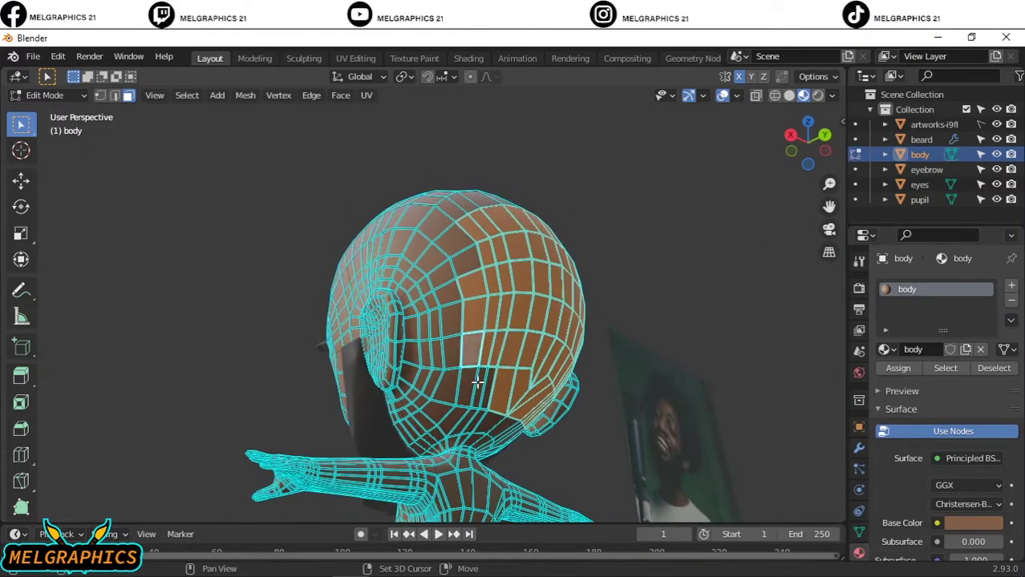
scroll(479, 389, up, 3)
mouse_move(483, 394)
middle_down()
mouse_move(595, 323)
mouse_move(510, 379)
middle_up()
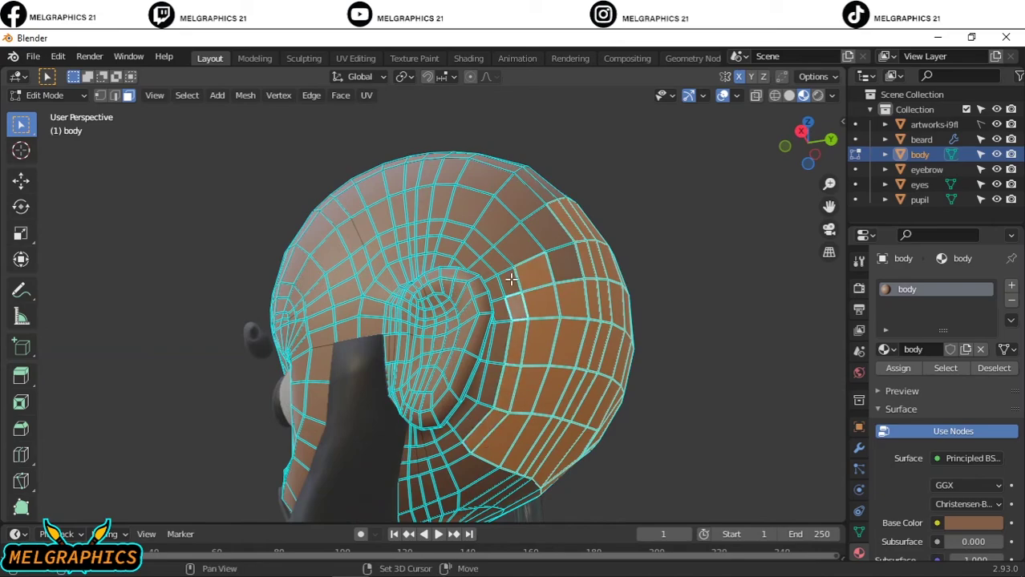
middle_drag(518, 207, 355, 354)
drag(354, 354, 442, 359)
mouse_move(665, 384)
middle_down()
mouse_move(489, 266)
mouse_move(467, 282)
mouse_move(458, 373)
mouse_move(354, 337)
middle_up()
scroll(579, 387, down, 3)
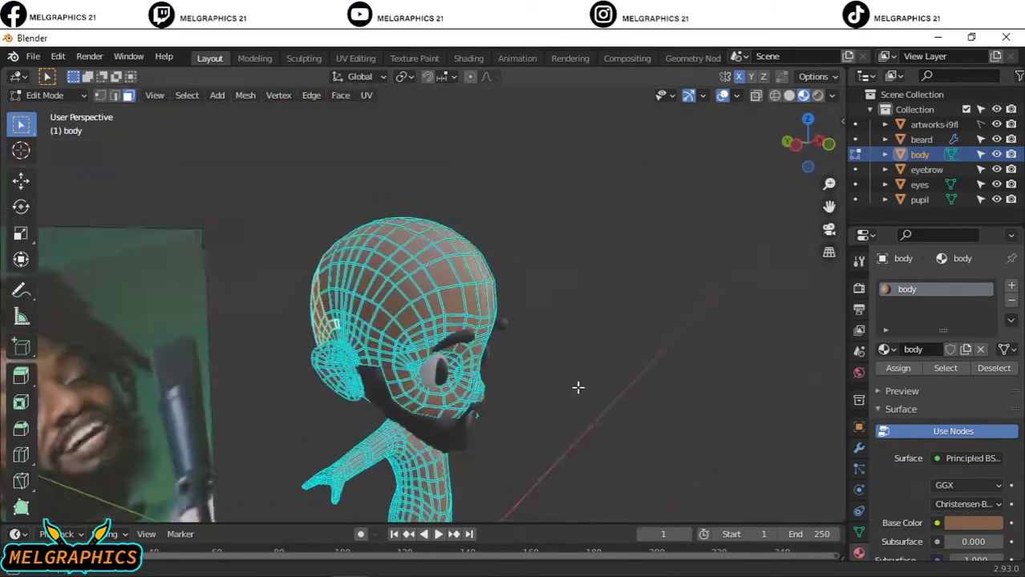
scroll(579, 388, up, 3)
middle_drag(579, 388, 423, 378)
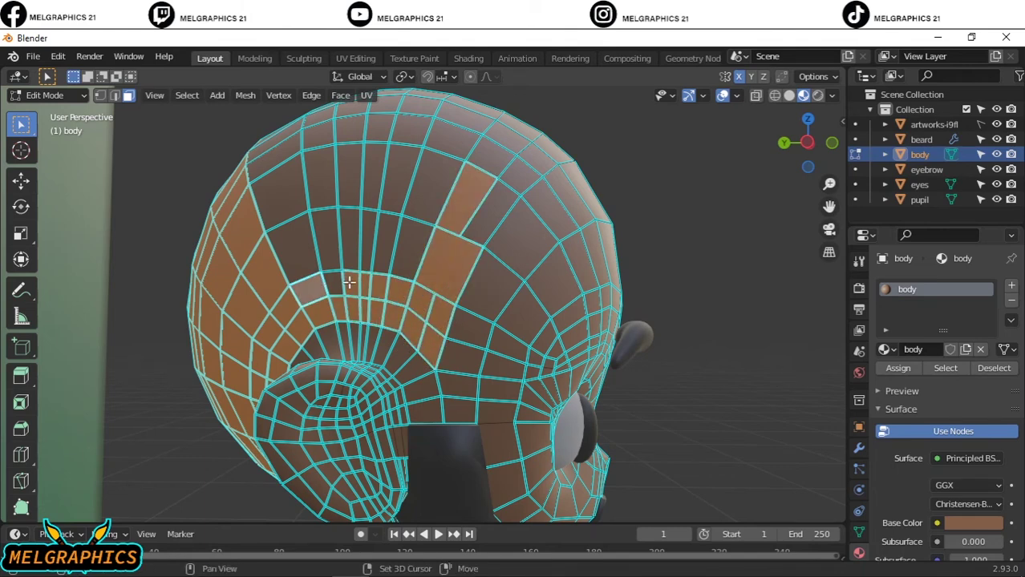
middle_drag(313, 188, 357, 354)
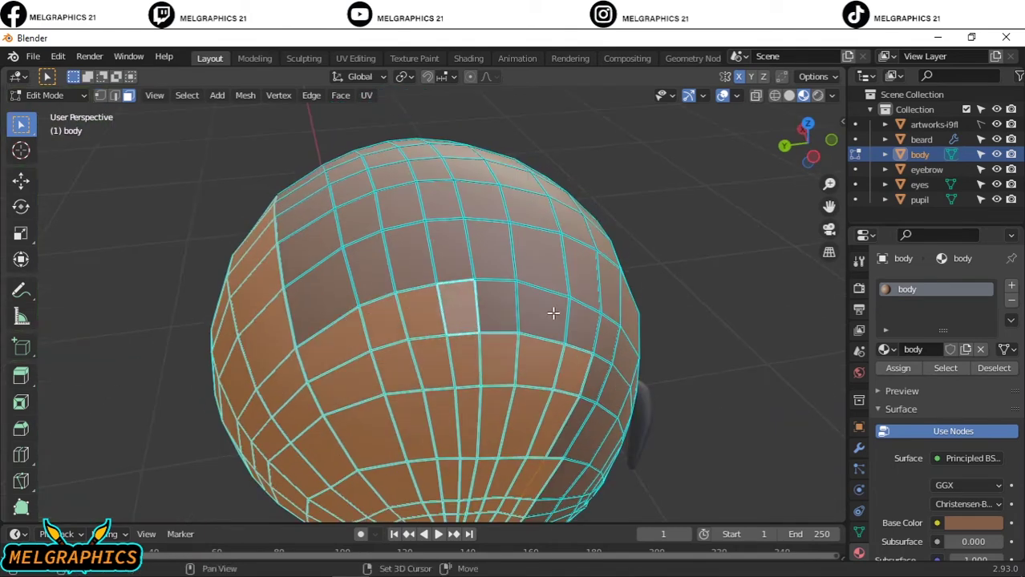
mouse_move(320, 222)
middle_down()
mouse_move(450, 267)
mouse_move(532, 211)
middle_up()
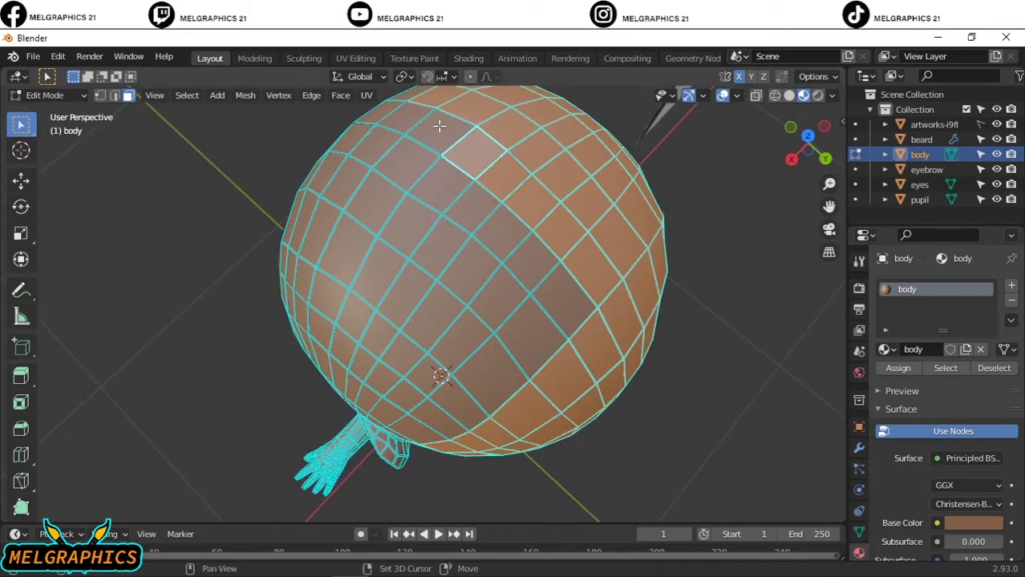
middle_drag(438, 126, 562, 197)
mouse_move(406, 229)
middle_down()
mouse_move(670, 233)
mouse_move(451, 252)
mouse_move(488, 238)
mouse_move(431, 315)
middle_up()
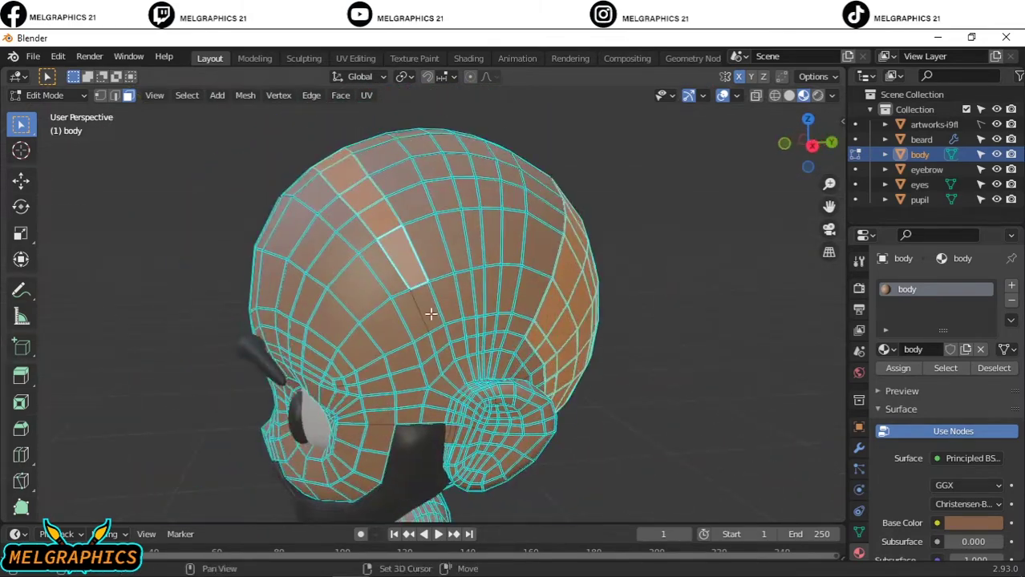
Refine the scalp face selection, check it from both sides, and return to front view.
click(473, 347)
scroll(558, 377, up, 2)
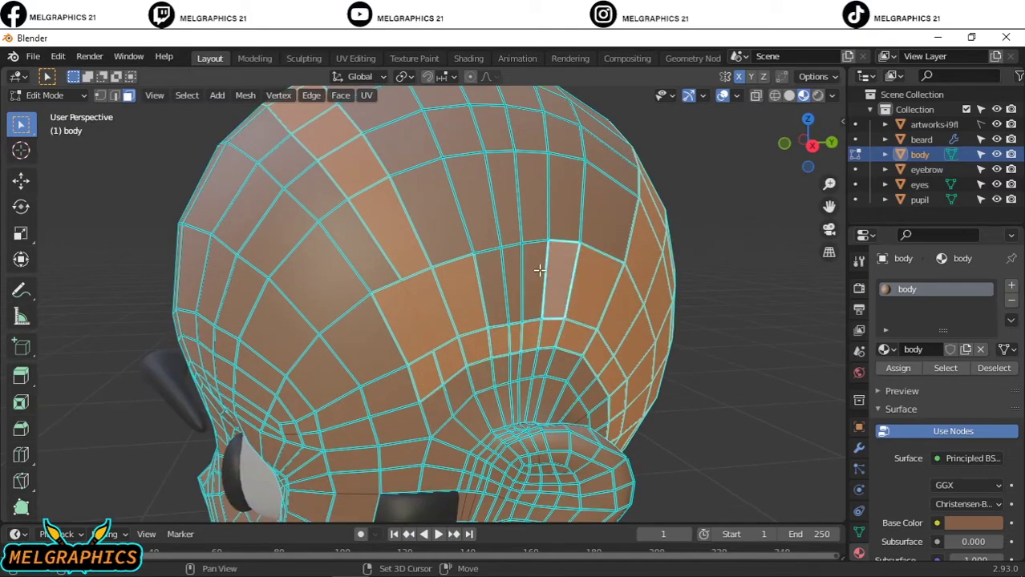
middle_drag(513, 210, 384, 327)
click(600, 284)
click(355, 259)
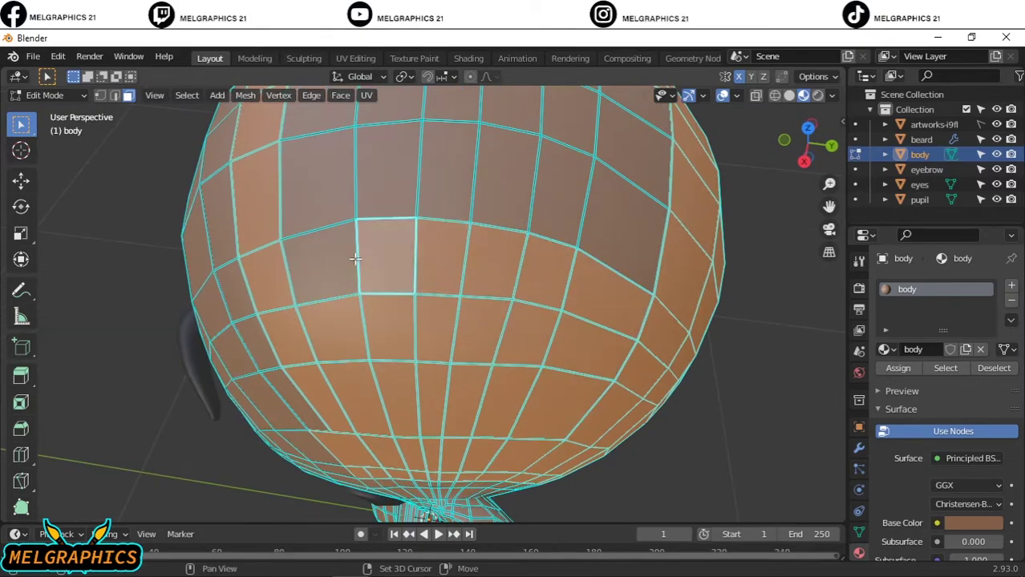
scroll(355, 258, down, 4)
drag(332, 161, 492, 293)
mouse_move(491, 293)
middle_down()
mouse_move(556, 234)
mouse_move(366, 353)
middle_up()
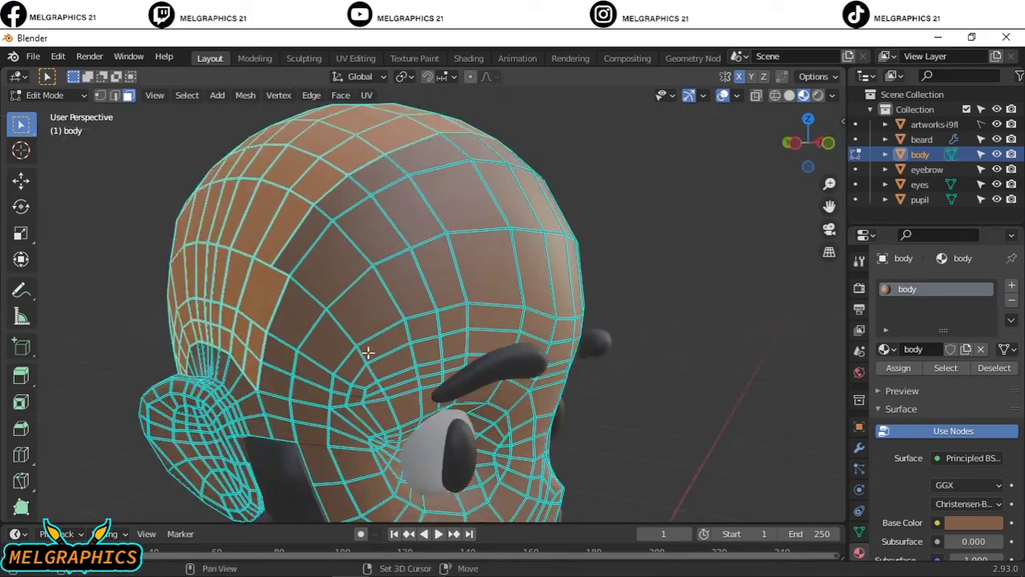
middle_drag(279, 361, 313, 237)
mouse_move(432, 378)
middle_down()
mouse_move(680, 350)
mouse_move(354, 344)
mouse_move(334, 326)
middle_up()
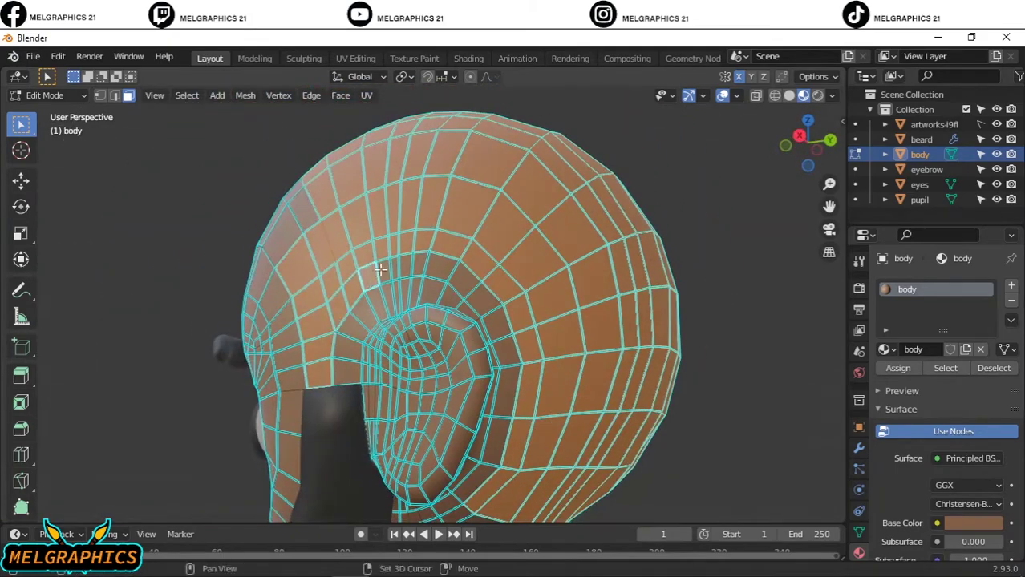
key(KP_1)
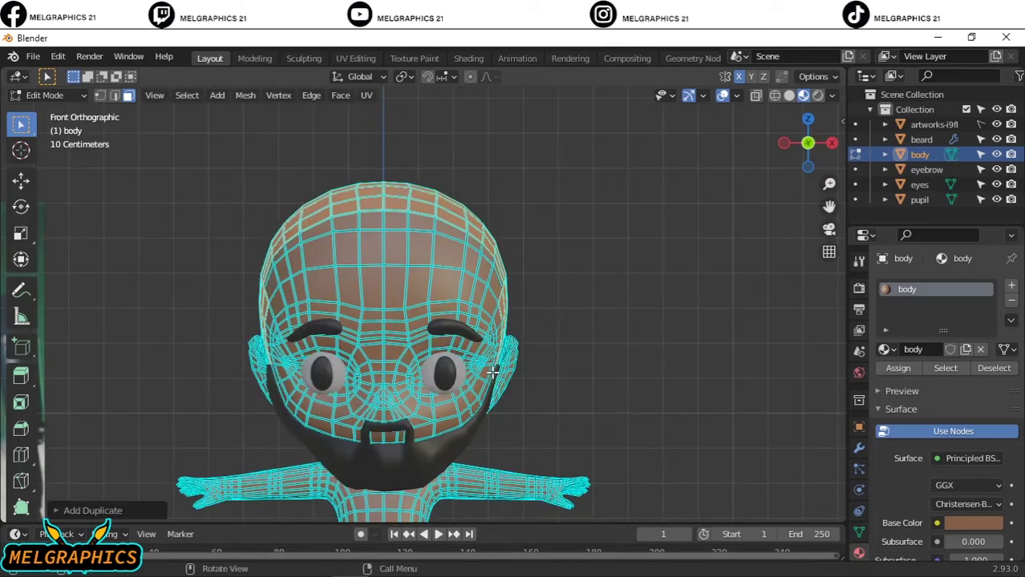
Separate the selected scalp faces into their own hair object and return to Object Mode.
right_click(439, 291)
click(414, 331)
click(506, 331)
click(48, 94)
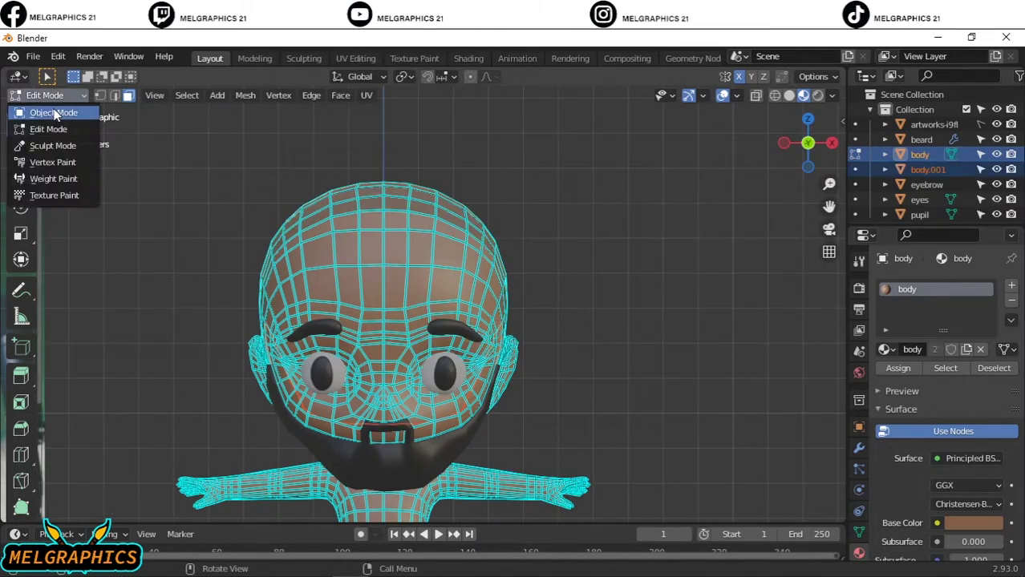
click(46, 110)
click(927, 169)
text(hair)
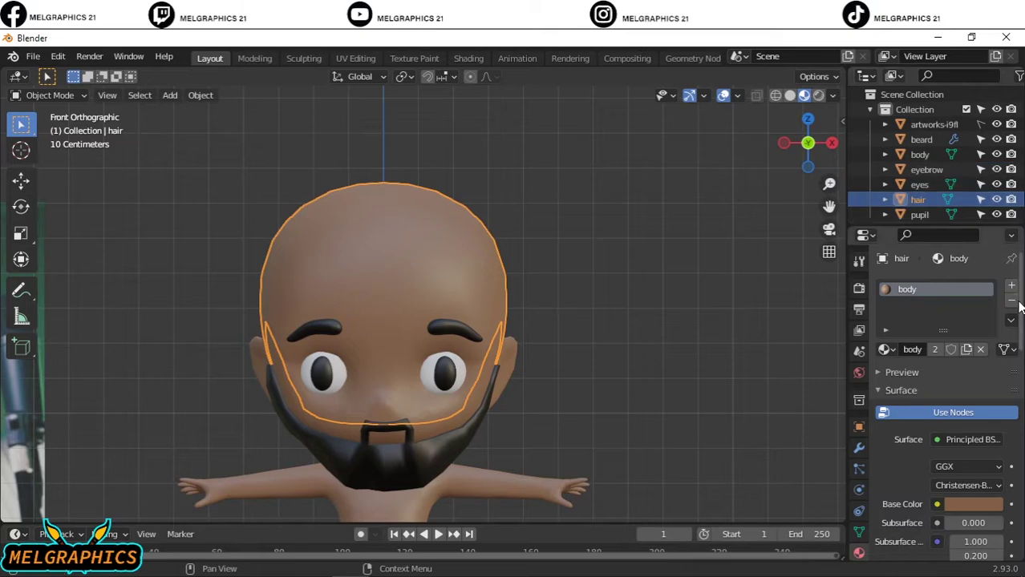
Replace the hair's body material with a new 'hair' material in a sampled dark colour.
click(1012, 301)
click(965, 350)
click(969, 503)
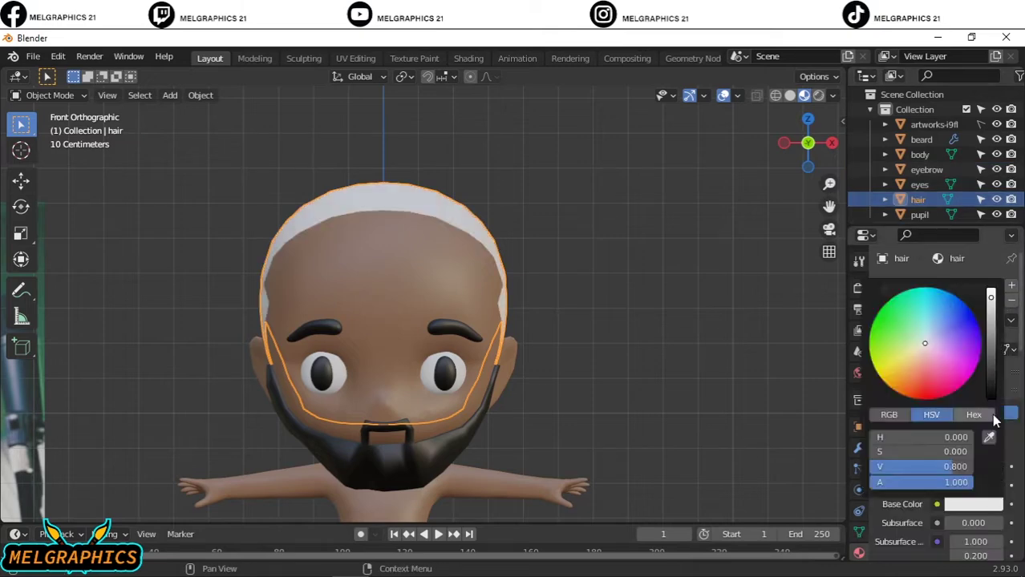
click(431, 465)
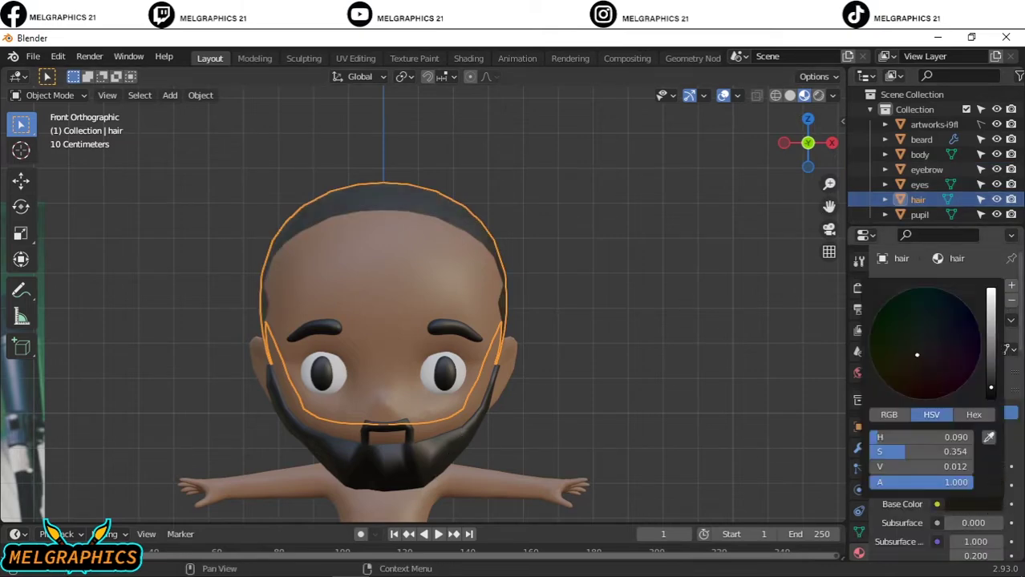
Add a Solidify modifier to thicken the hair, then reselect the hair object.
click(859, 448)
click(904, 285)
click(702, 522)
middle_drag(758, 234, 152, 301)
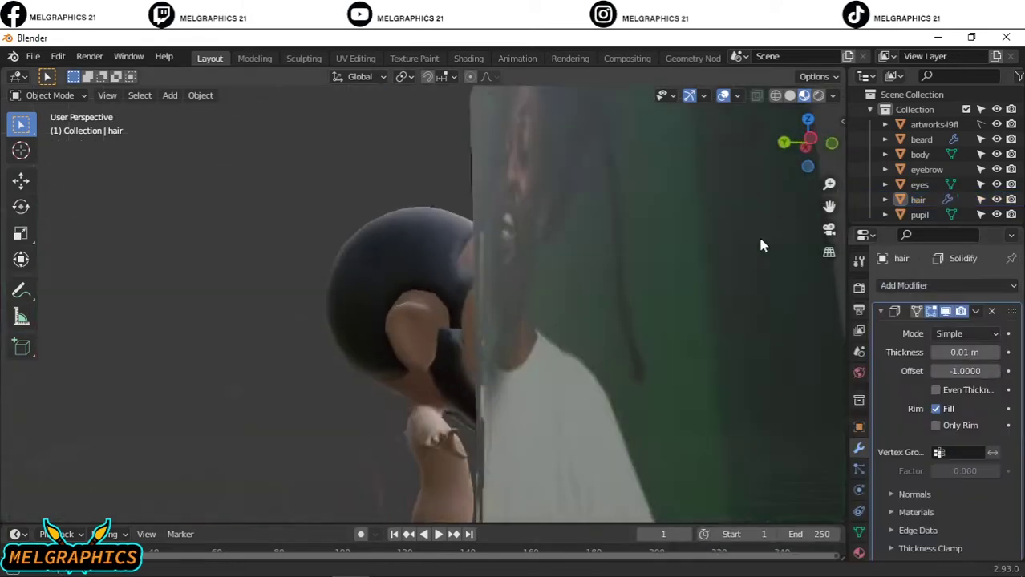
scroll(152, 301, up, 3)
click(458, 219)
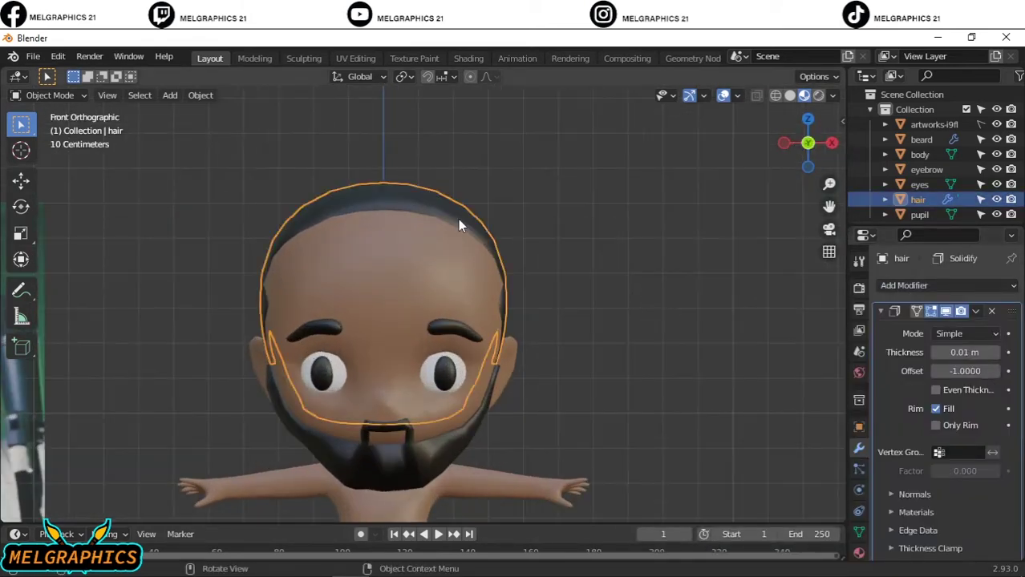
click(393, 481)
click(917, 200)
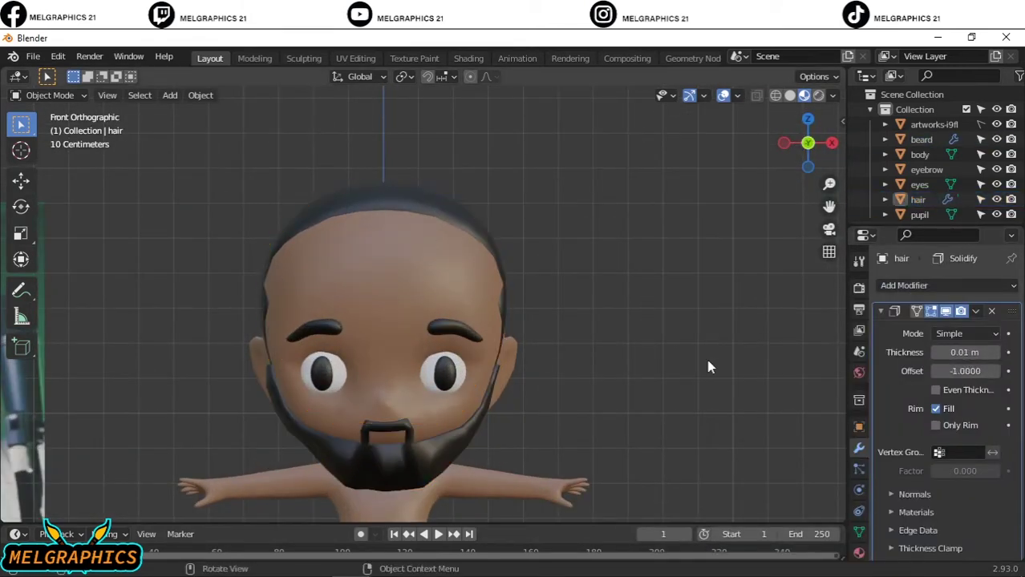
scroll(319, 243, up, 2)
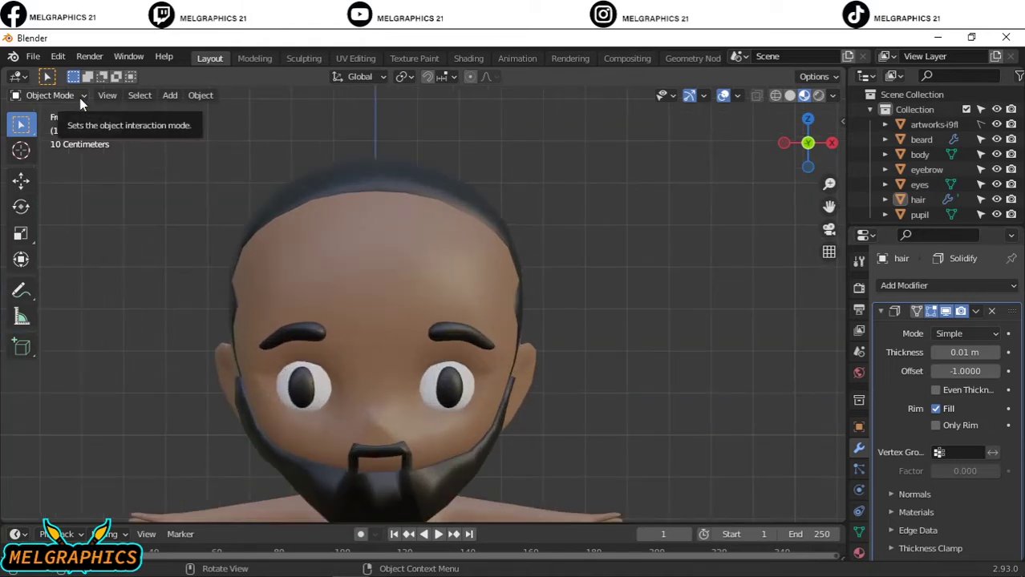
Add a UV sphere, scale it up, and move it over the head.
key(shift+a)
click(264, 259)
key(s)
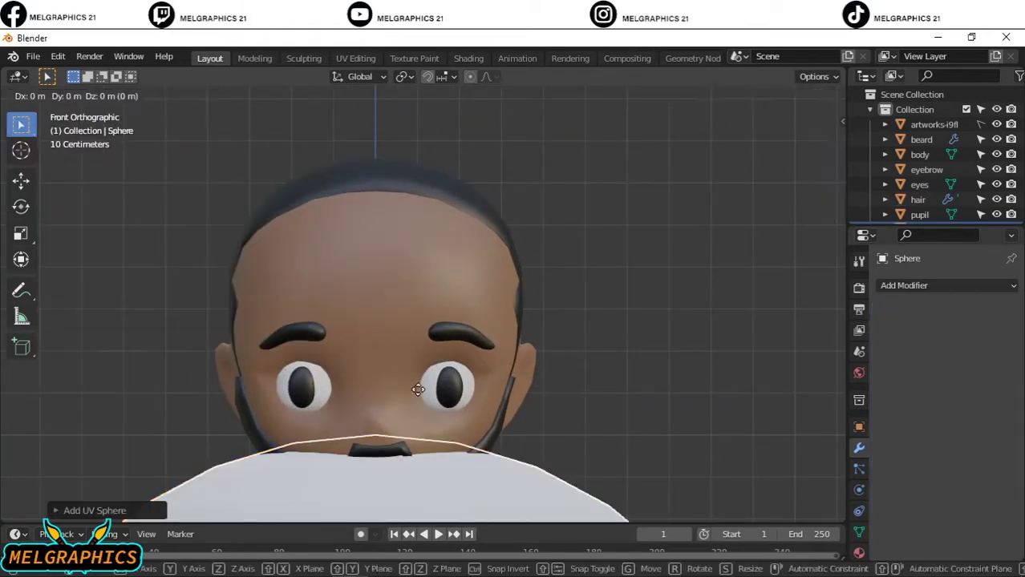
click(490, 488)
key(g)
key(KP_1)
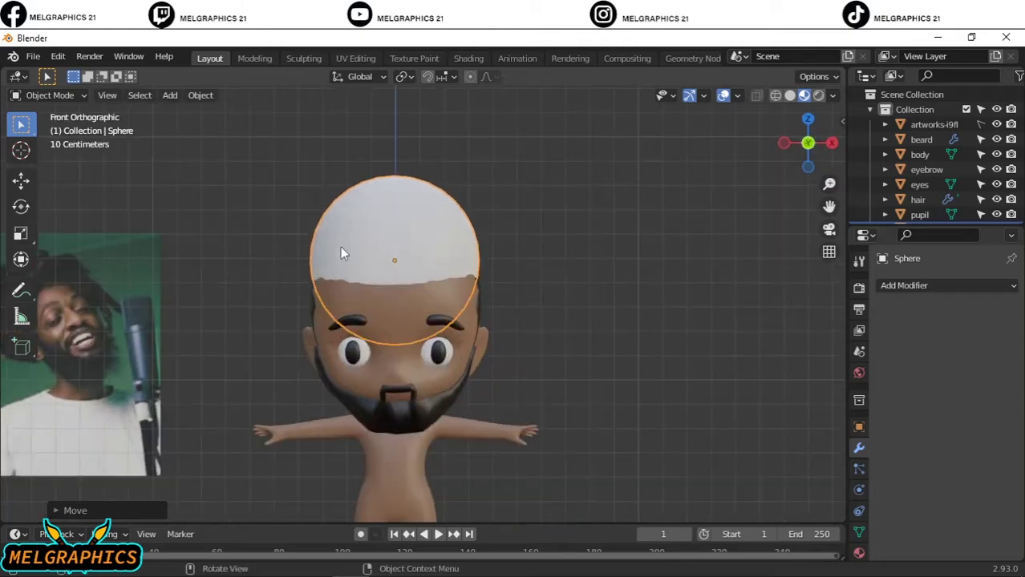
scroll(333, 255, up, 3)
key(s)
click(561, 197)
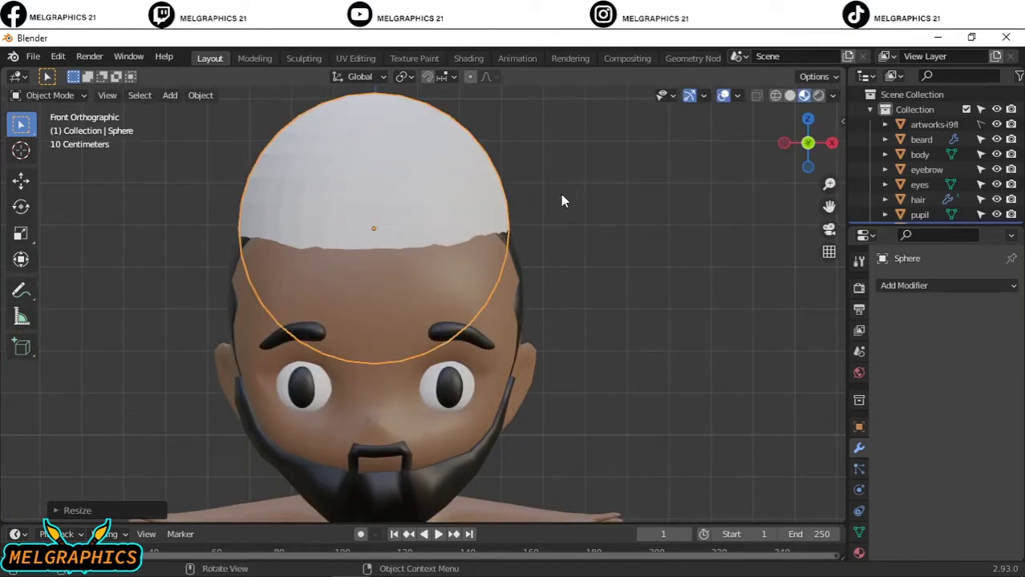
Widen the sphere to X scale 0.362 and Y scale 0.372, then shift it along Y.
key(n)
drag(737, 302, 770, 302)
middle_drag(618, 291, 432, 284)
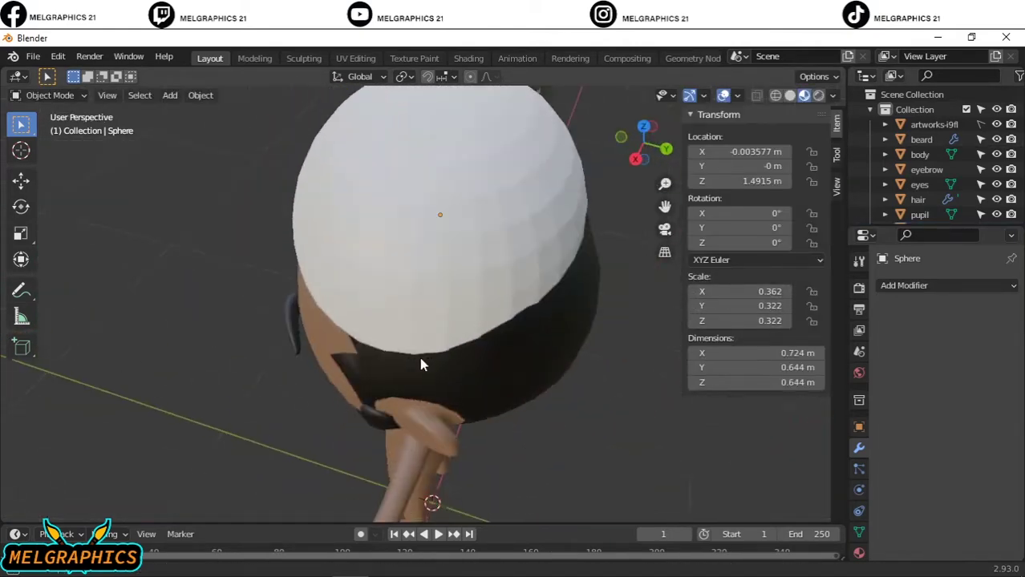
click(481, 220)
key(KP_3)
key(g)
key(y)
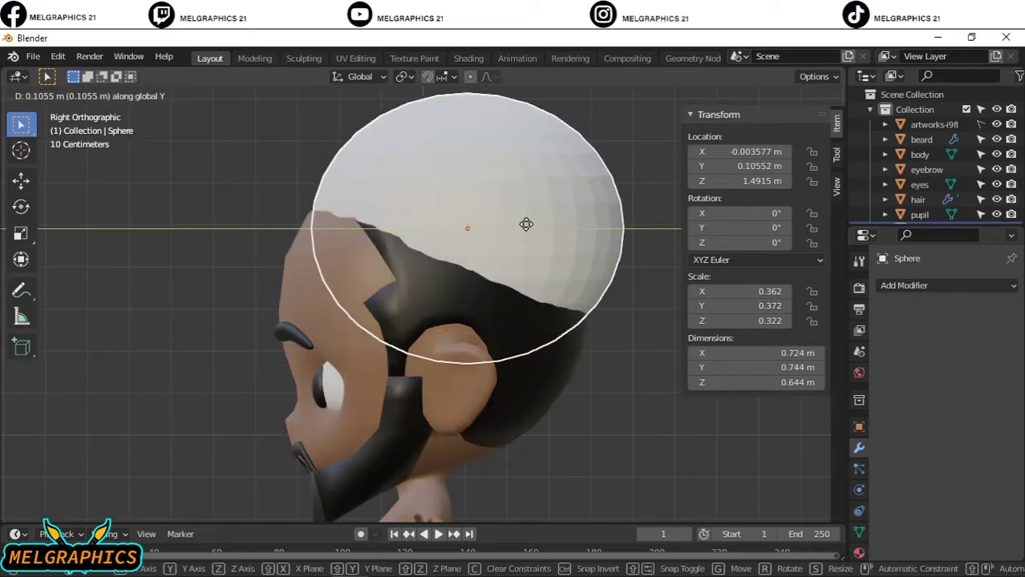
click(542, 248)
key(KP_1)
Give the sphere a new black 'dread' material, readjust its Y position, and enter Sculpt Mode.
click(859, 552)
click(945, 350)
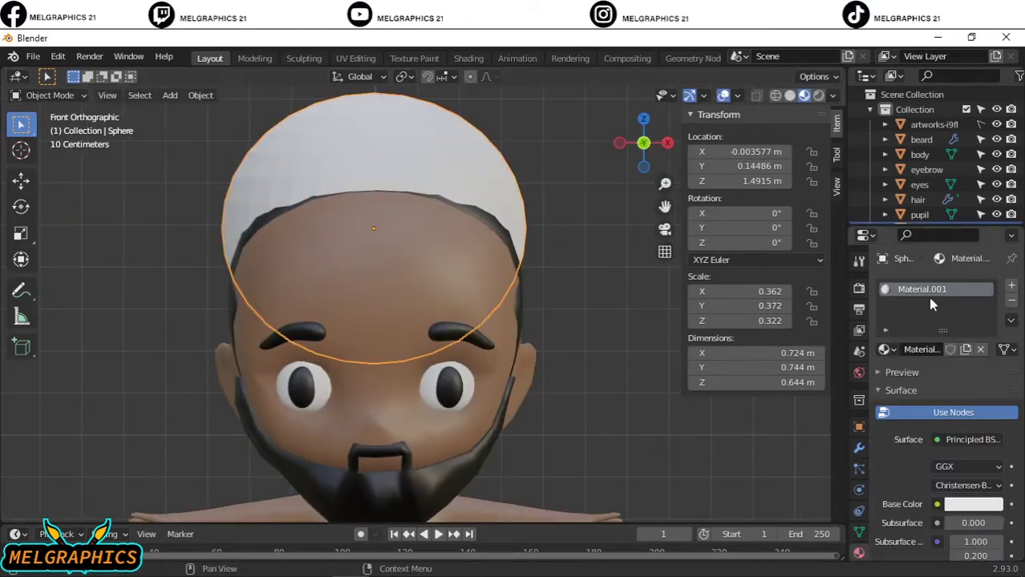
key(Return)
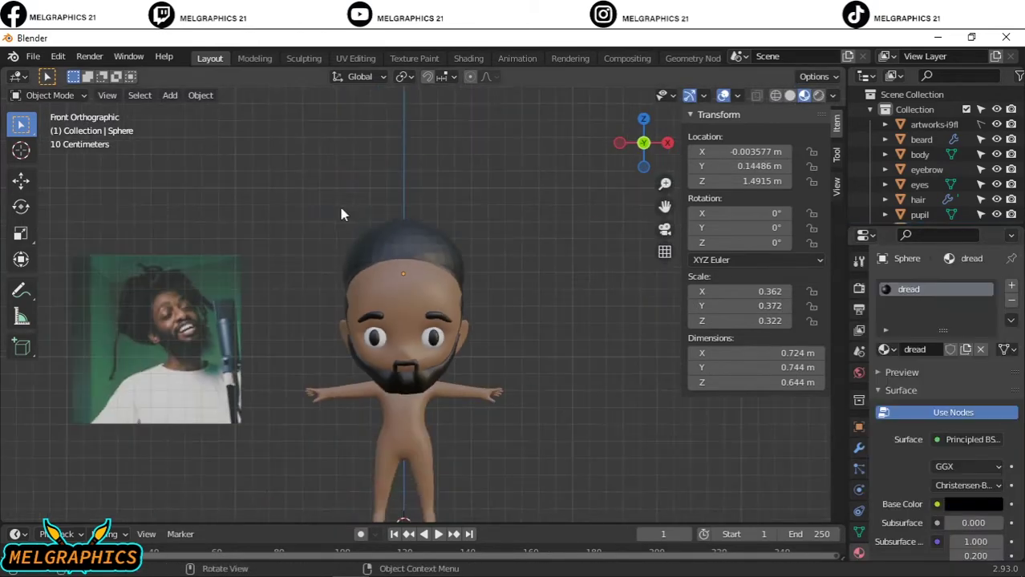
mouse_move(311, 231)
middle_down()
mouse_move(731, 290)
mouse_move(393, 320)
middle_up()
key(KP_3)
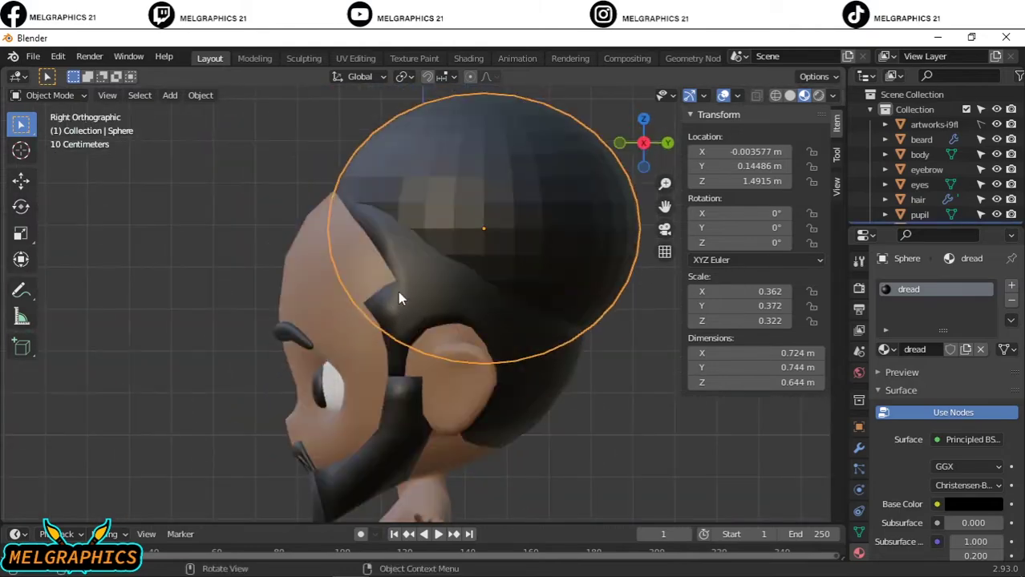
key(g)
key(y)
click(565, 389)
key(KP_1)
click(575, 288)
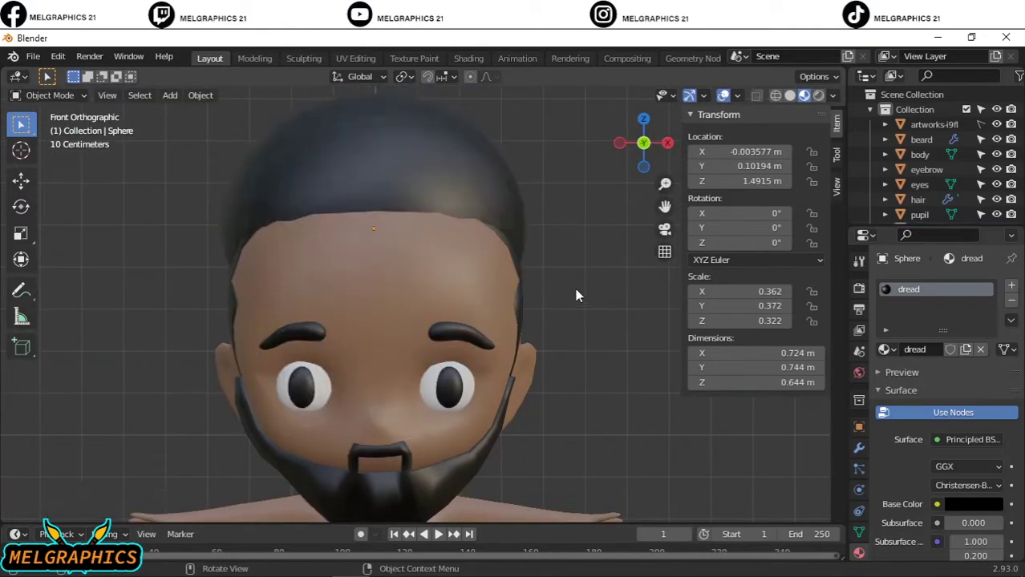
click(414, 192)
click(48, 95)
click(44, 143)
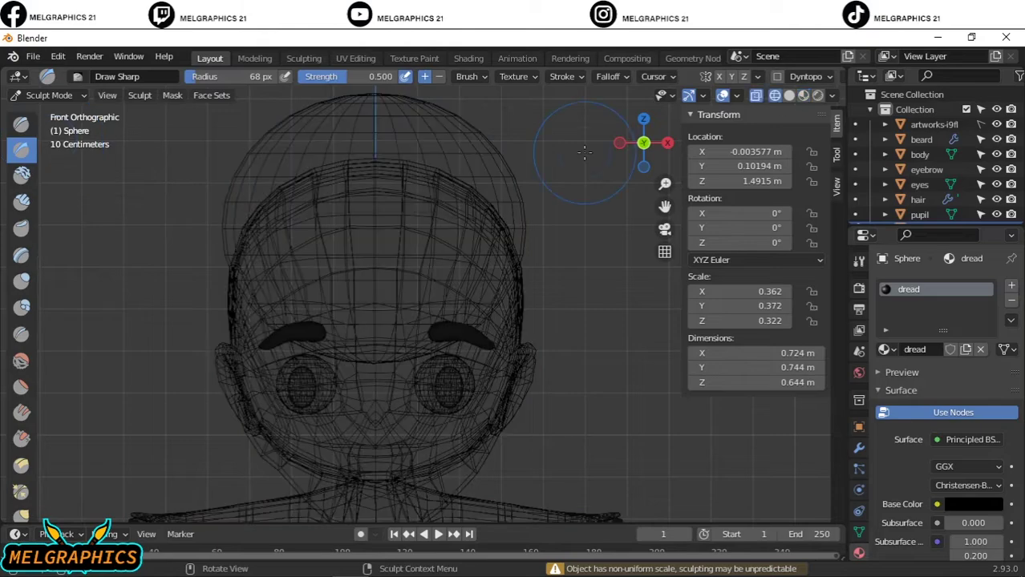
Remesh the black hair sphere at a set voxel size so it can be sculpted.
key(r)
click(481, 138)
key(ctrl+r)
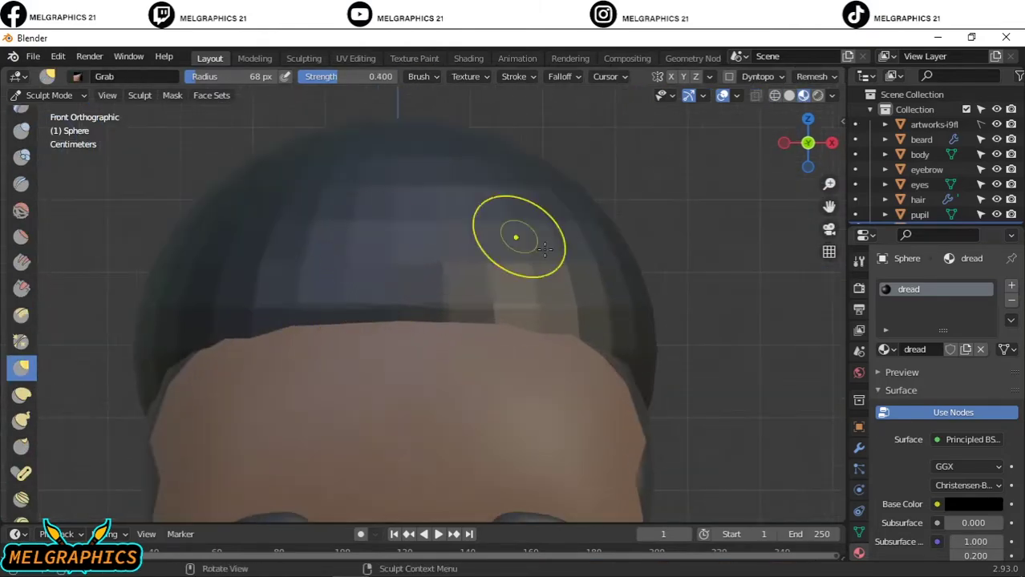
Pull the top of the hair dome higher with a 256 px Grab brush.
key(f)
click(274, 317)
scroll(241, 121, down, 3)
middle_drag(241, 120, 406, 150)
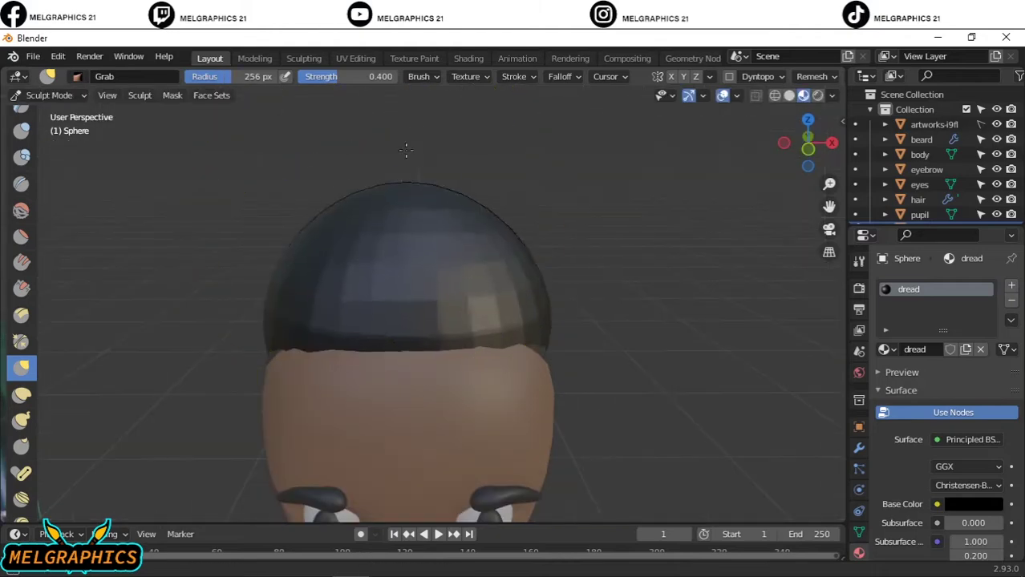
mouse_move(343, 229)
mouse_down()
mouse_move(469, 212)
mouse_move(406, 180)
mouse_up()
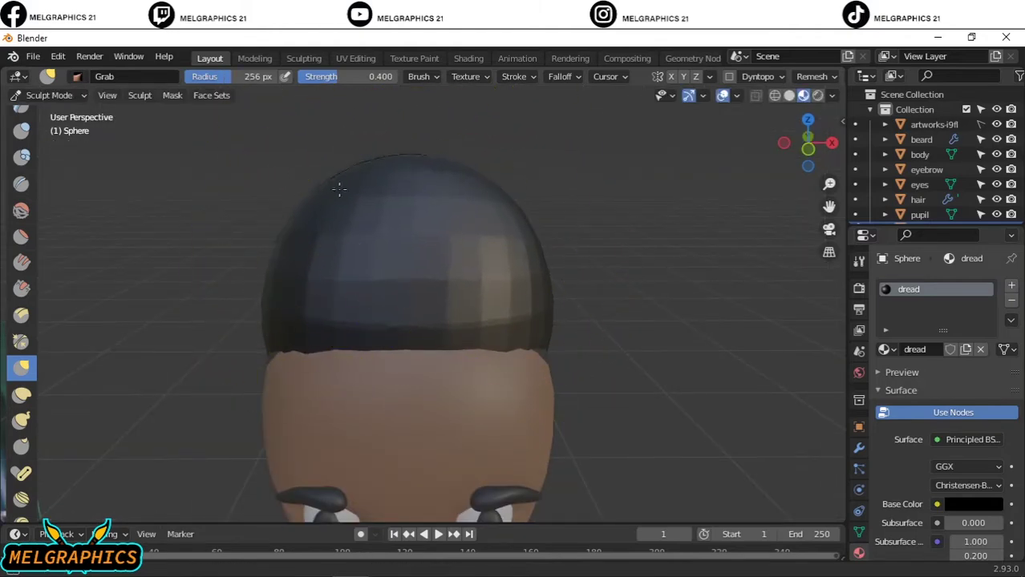
key(KP_1)
scroll(411, 178, down, 2)
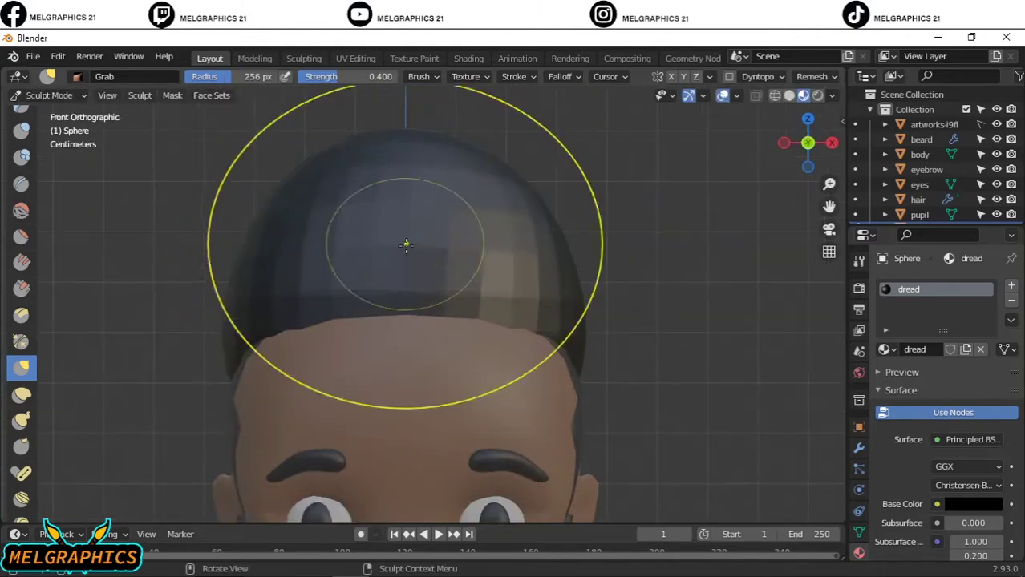
scroll(406, 245, up, 1)
Carve deep swirling grooves across the hair with a 113 px Draw Sharp brush, undoing one stroke.
key(f)
click(352, 339)
click(22, 150)
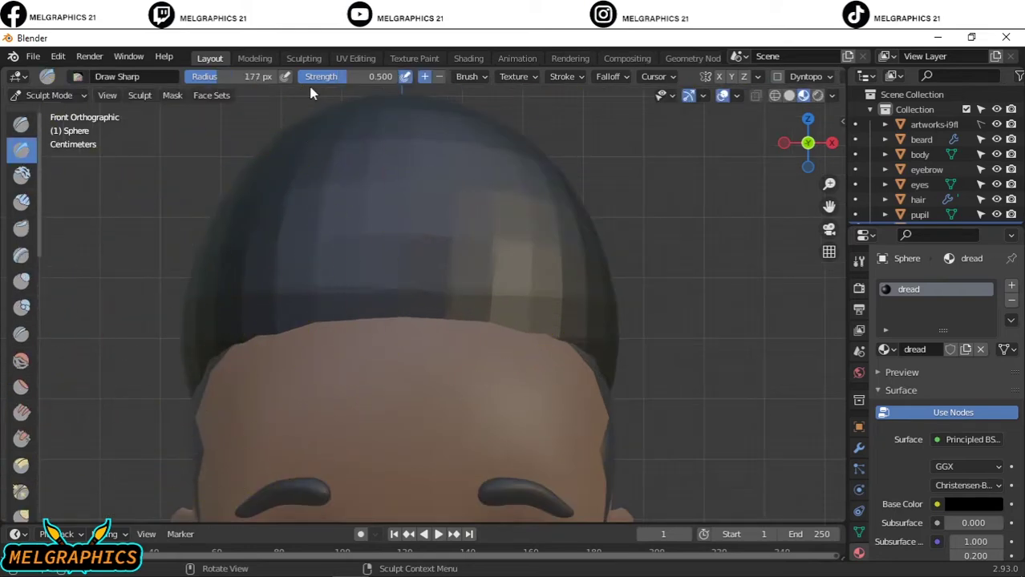
click(313, 258)
drag(297, 237, 490, 201)
drag(280, 254, 489, 173)
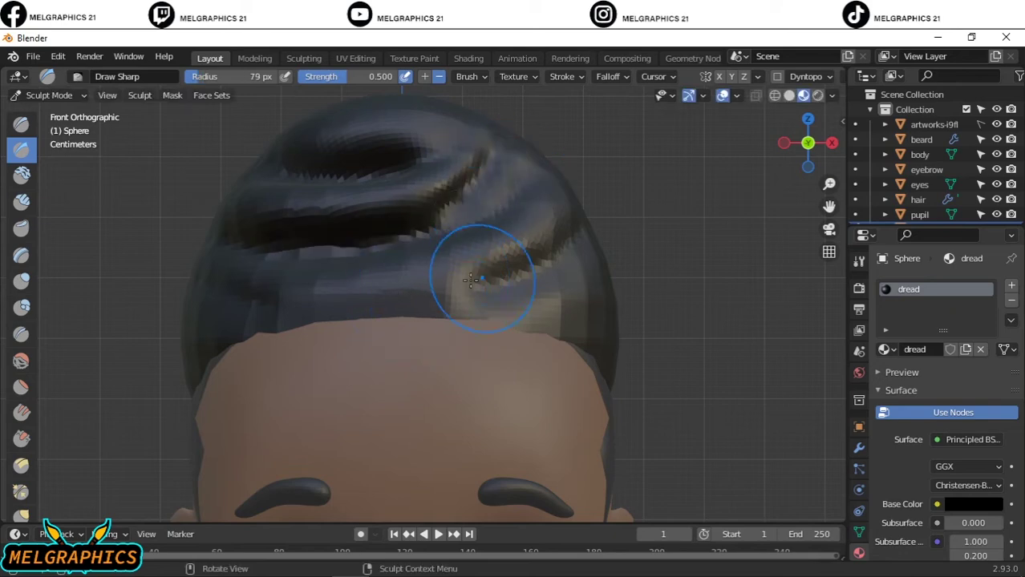
key(ctrl+z)
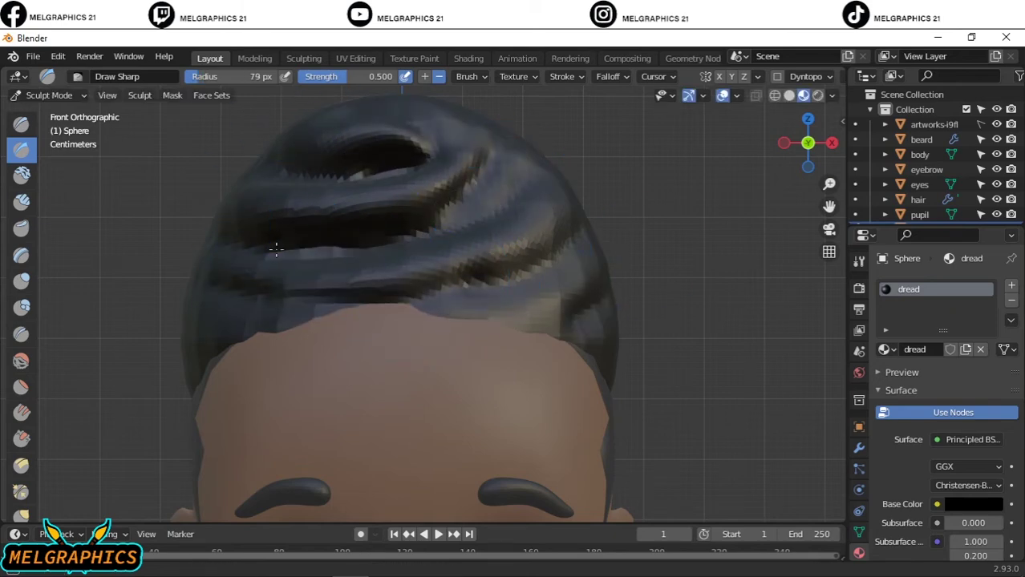
Inspect the swirled bun from several angles, then return to Object Mode.
middle_drag(227, 314, 474, 282)
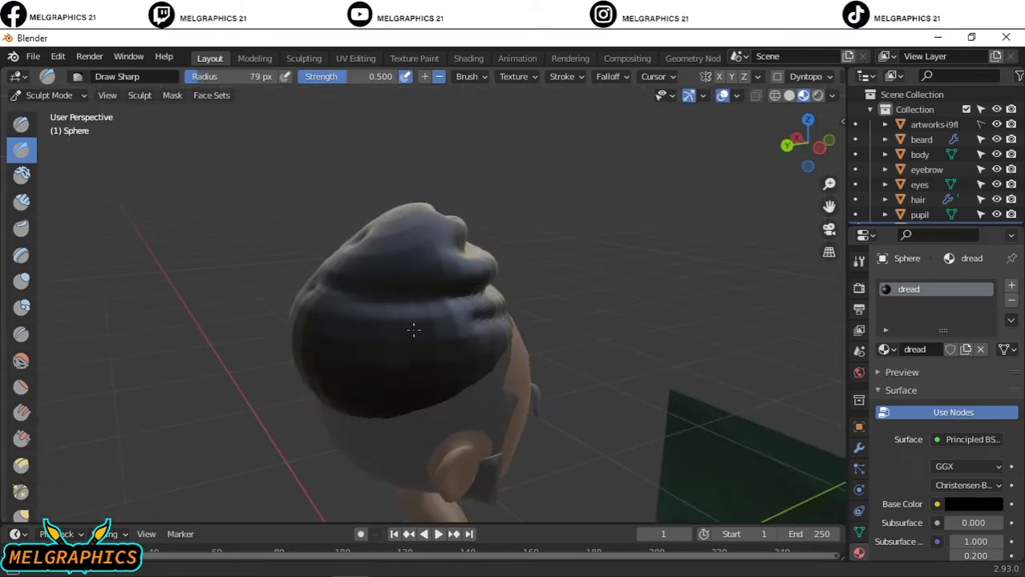
middle_drag(413, 329, 537, 319)
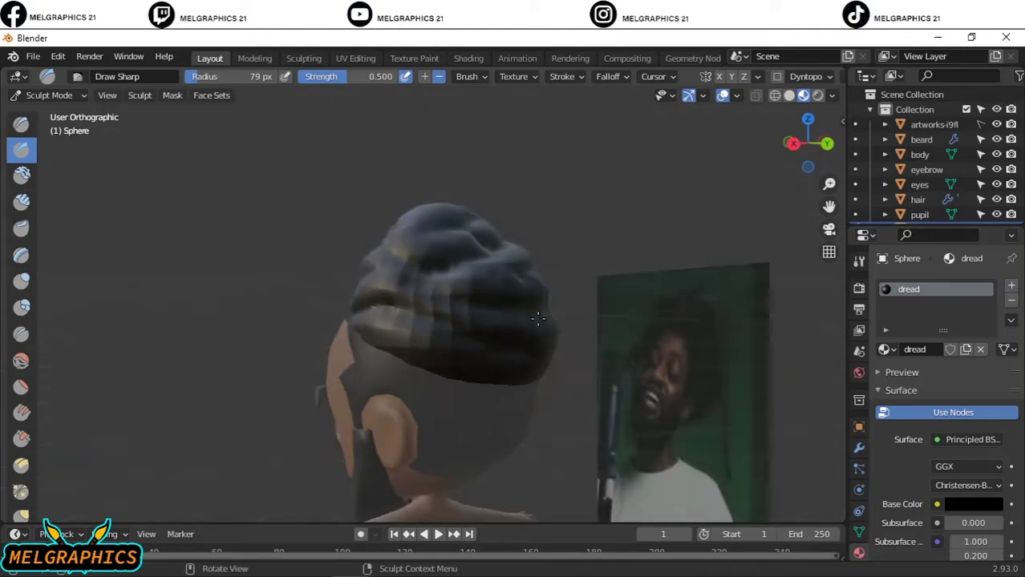
key(KP_1)
key(ctrl+Tab)
scroll(421, 231, up, 3)
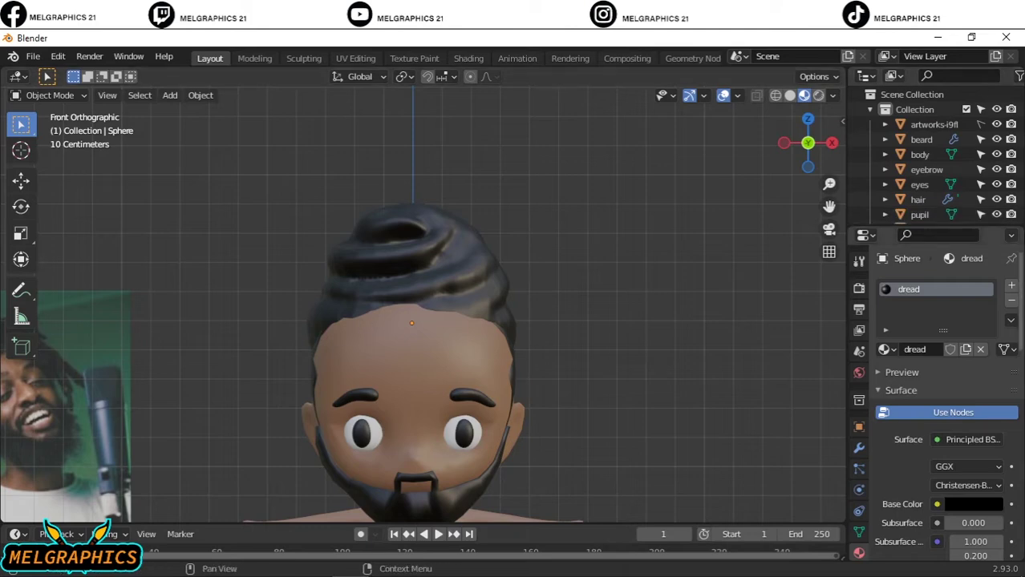
Rename the Sphere object to 'dread' in the Outliner.
click(914, 199)
scroll(901, 217, down, 1)
scroll(923, 197, up, 1)
scroll(930, 193, down, 1)
click(922, 210)
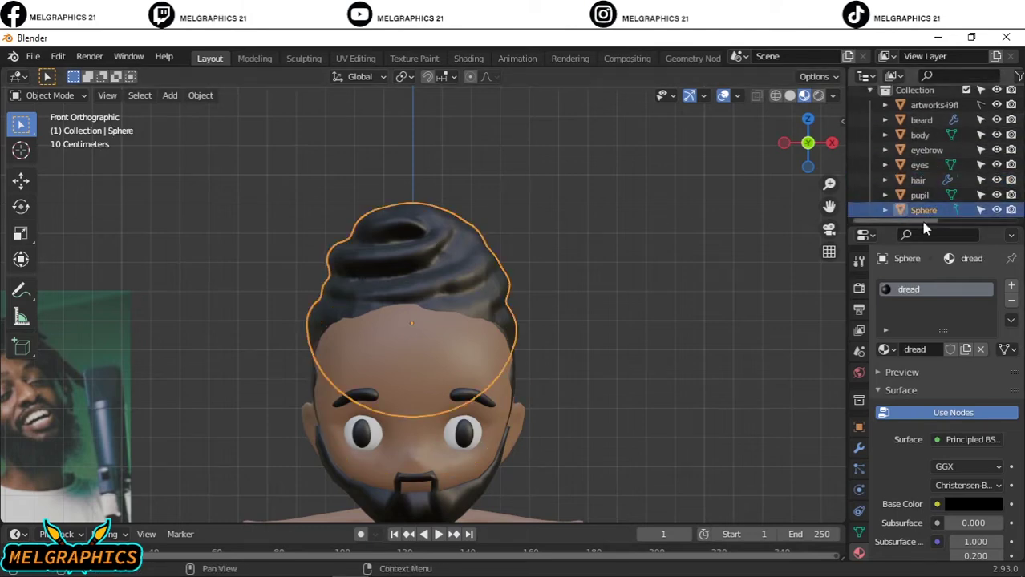
text(ad)
key(Return)
click(700, 231)
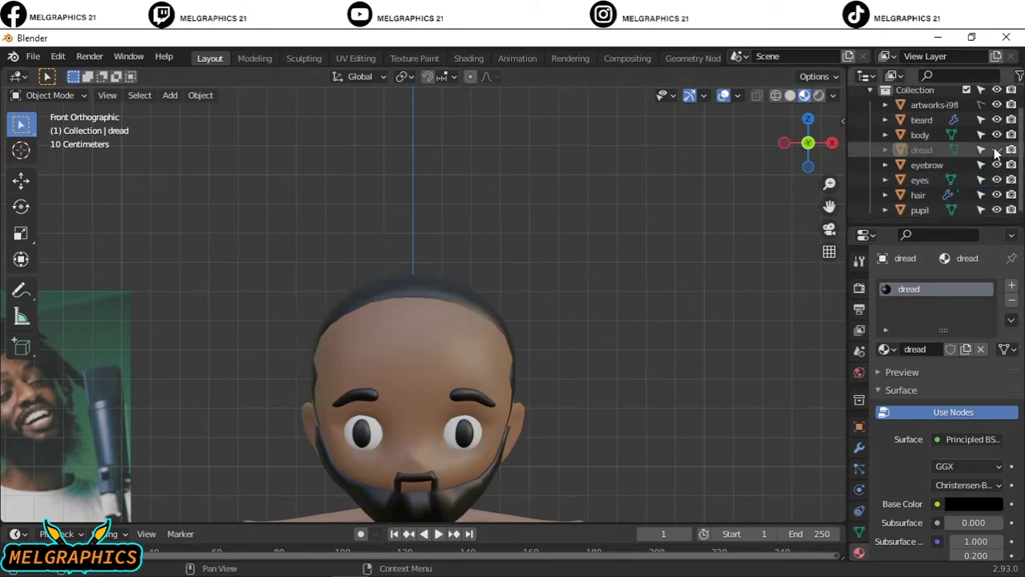
Briefly switch dread into Sculpt Mode and back, returning to the front view.
click(921, 150)
click(49, 95)
click(51, 145)
scroll(396, 287, up, 5)
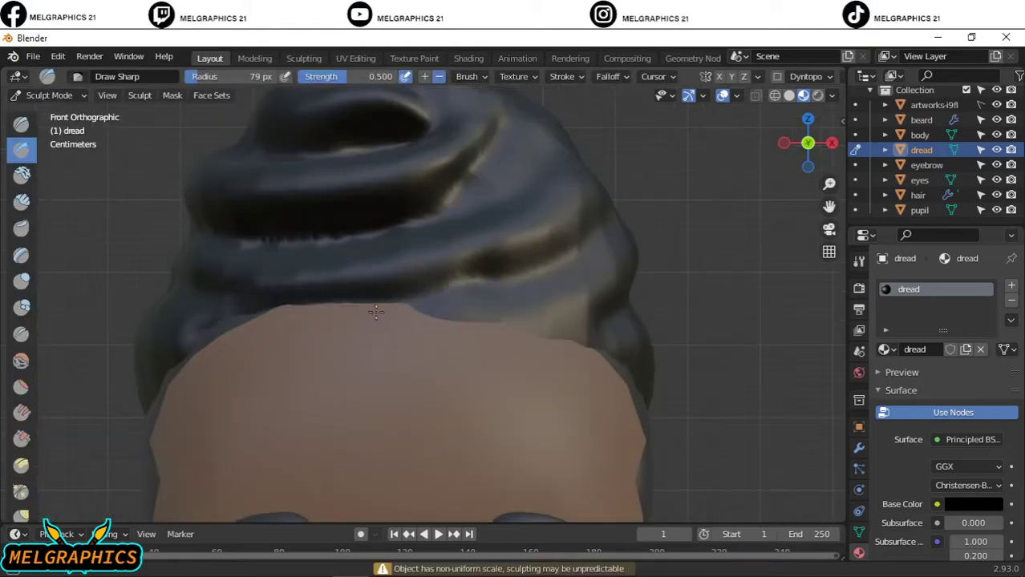
scroll(500, 323, down, 5)
key(ctrl+Tab)
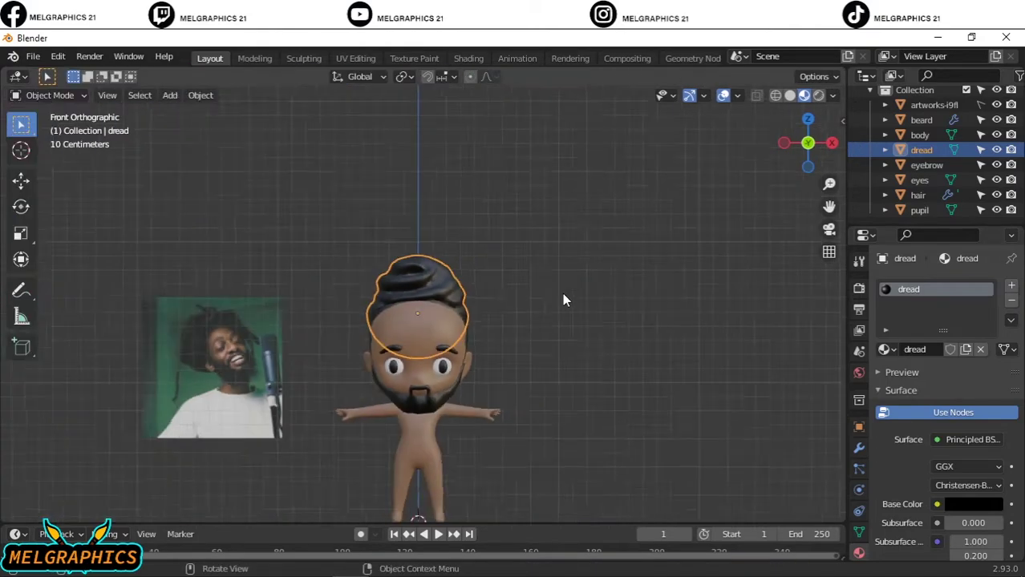
scroll(562, 293, up, 2)
middle_drag(377, 472, 415, 381)
key(KP_1)
scroll(415, 381, down, 3)
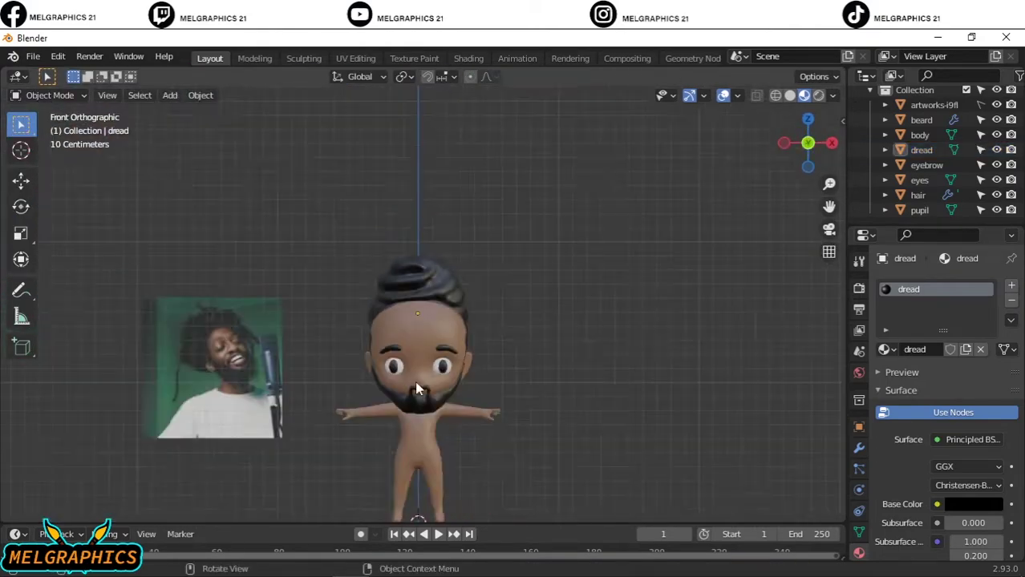
scroll(415, 381, up, 5)
Lower dread's material Specular to 0.373 and tweak its base colour value.
click(409, 241)
scroll(962, 514, down, 3)
scroll(962, 514, down, 5)
drag(967, 358, 960, 357)
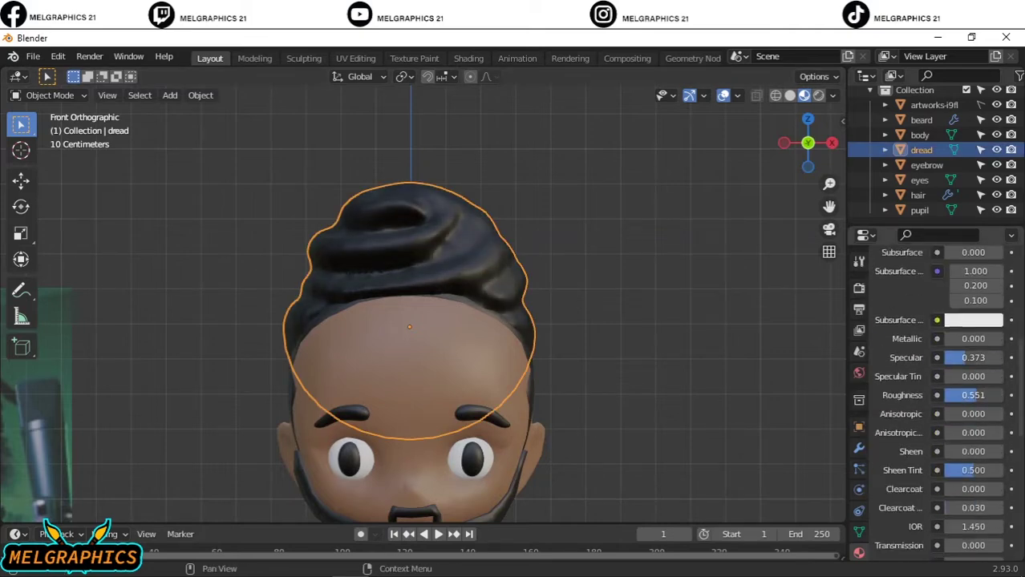
scroll(970, 463, down, 1)
scroll(970, 463, down, 3)
scroll(971, 449, up, 10)
click(972, 443)
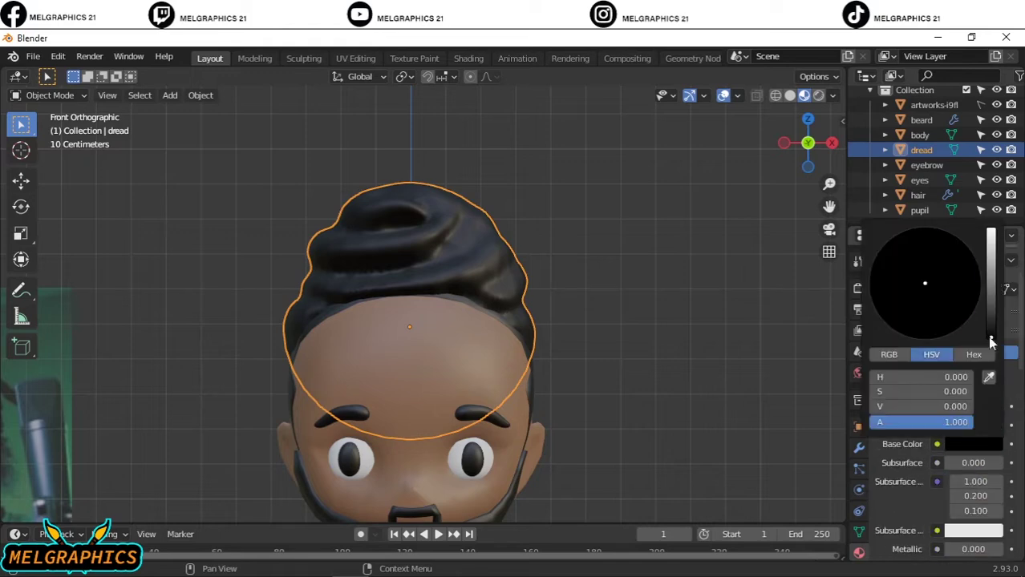
drag(995, 321, 995, 272)
key(alt+a)
scroll(340, 435, up, 2)
Make the pupil material glossy with Specular 0.462 and Roughness 0 for eye highlights.
click(340, 436)
scroll(975, 456, down, 3)
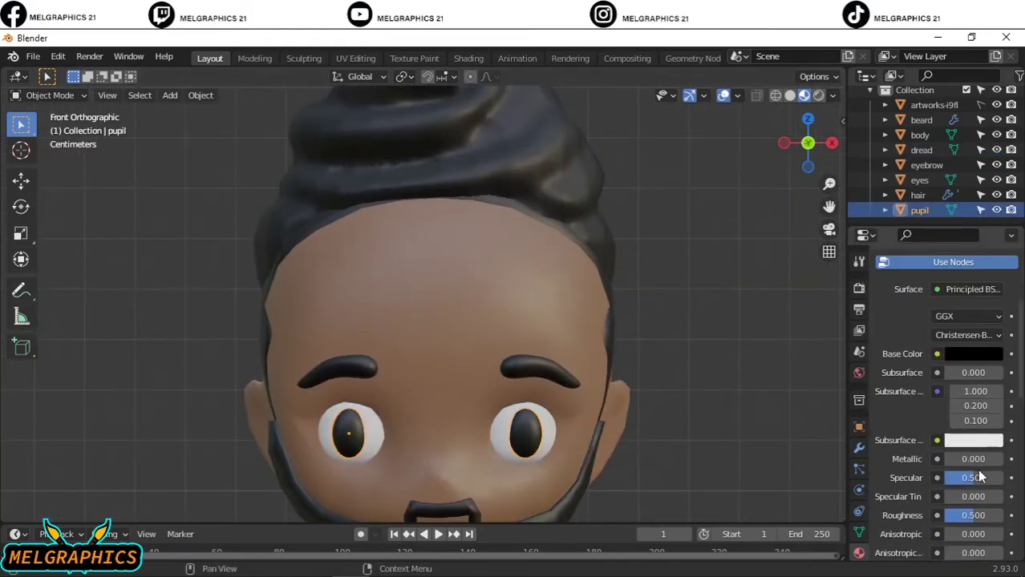
scroll(975, 456, down, 1)
scroll(976, 455, down, 1)
scroll(418, 485, down, 3)
key(alt+a)
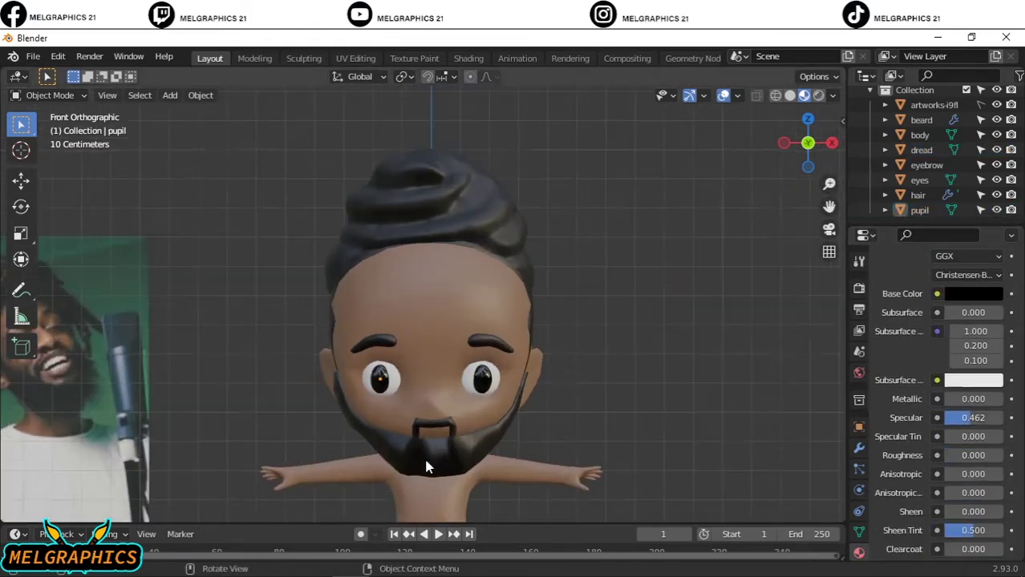
scroll(419, 485, up, 2)
scroll(419, 485, down, 2)
scroll(441, 506, up, 3)
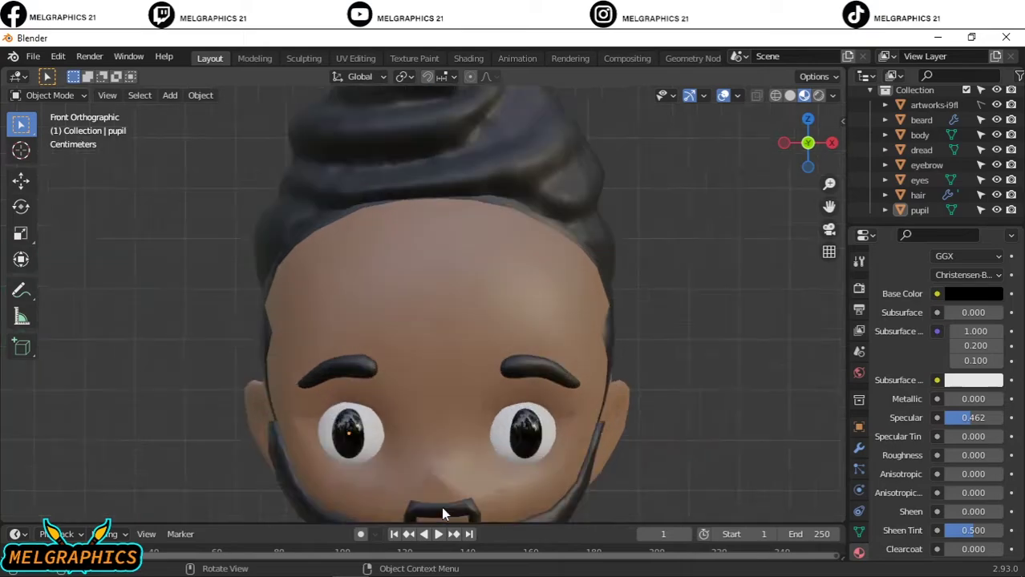
click(469, 473)
scroll(469, 473, down, 3)
Put the body mesh into Edit Mode and hide the beard from the viewport.
click(471, 475)
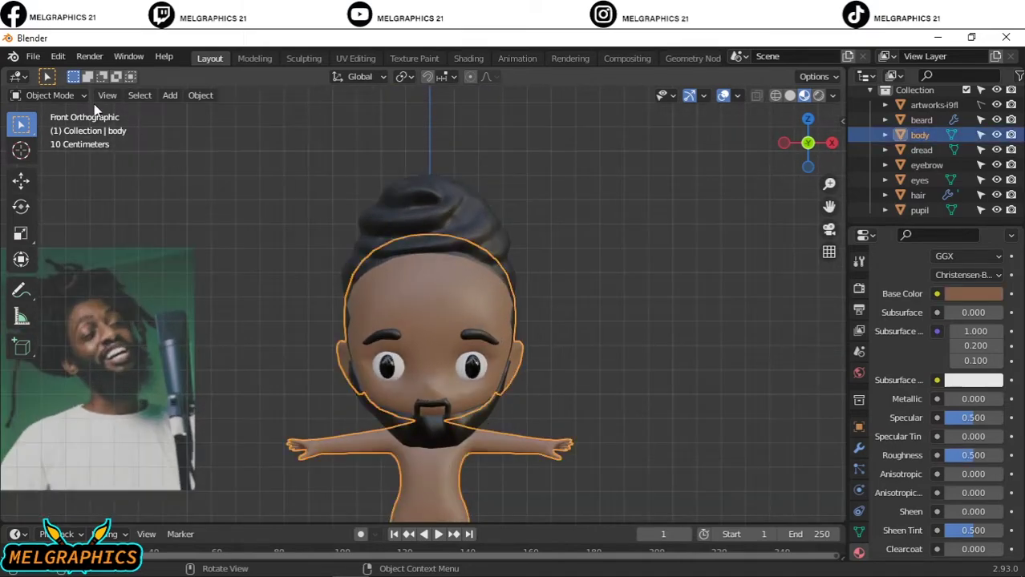
click(50, 94)
click(40, 126)
scroll(433, 320, up, 3)
drag(829, 206, 829, 336)
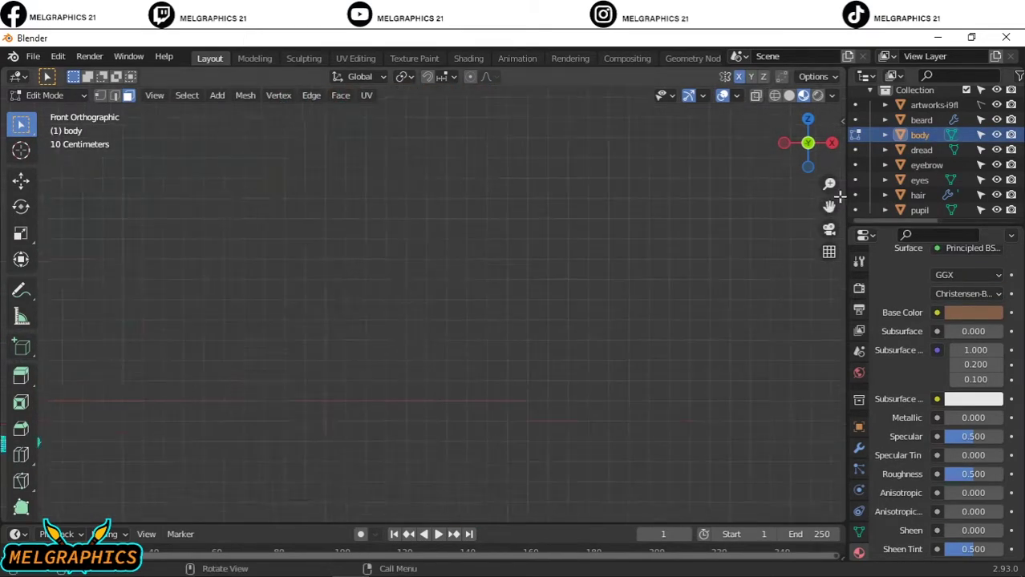
drag(830, 206, 915, 162)
click(996, 119)
scroll(276, 205, up, 2)
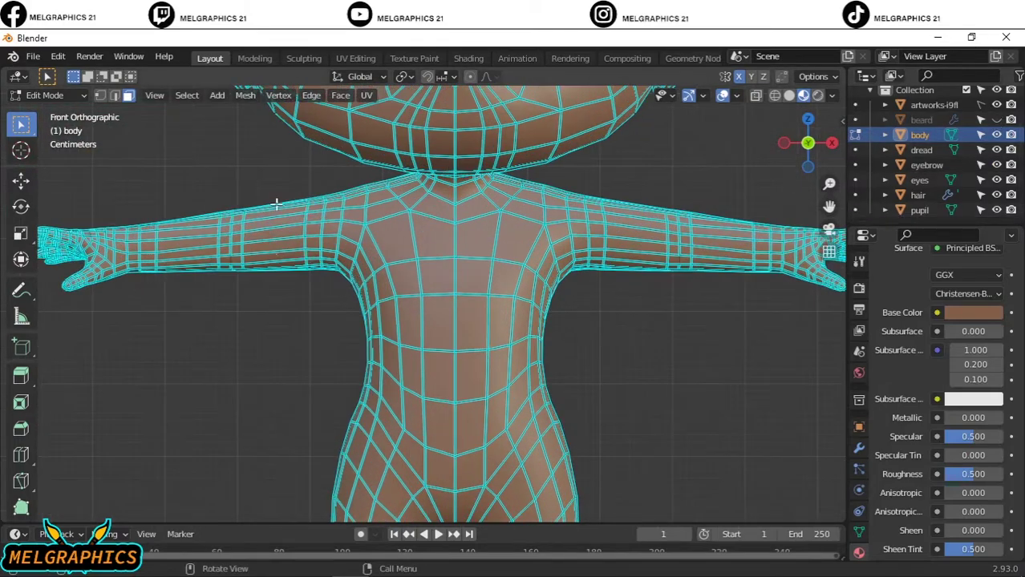
Enable X-ray and circle-select the chest, torso and upper-arm faces.
click(755, 96)
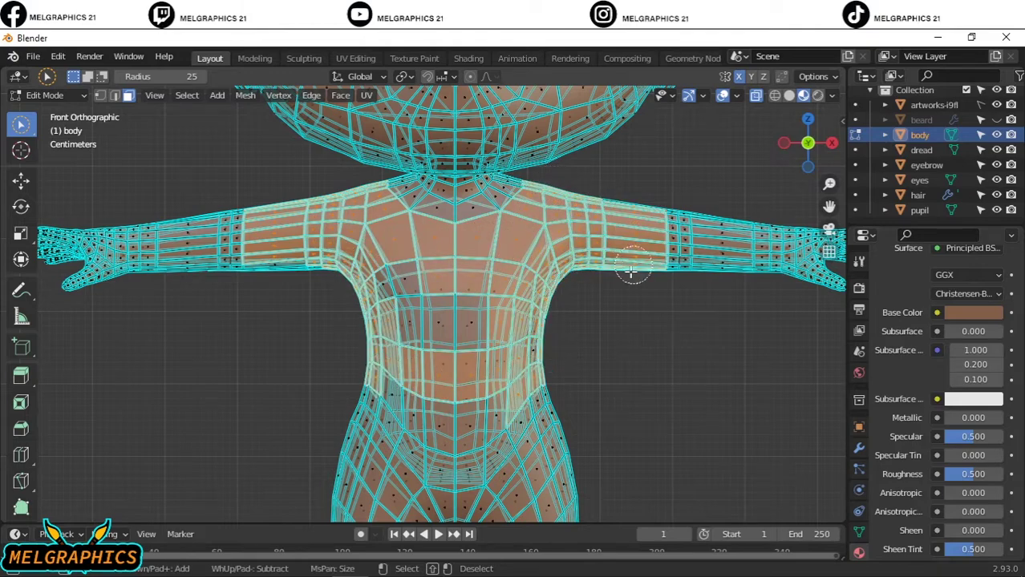
scroll(406, 363, up, 3)
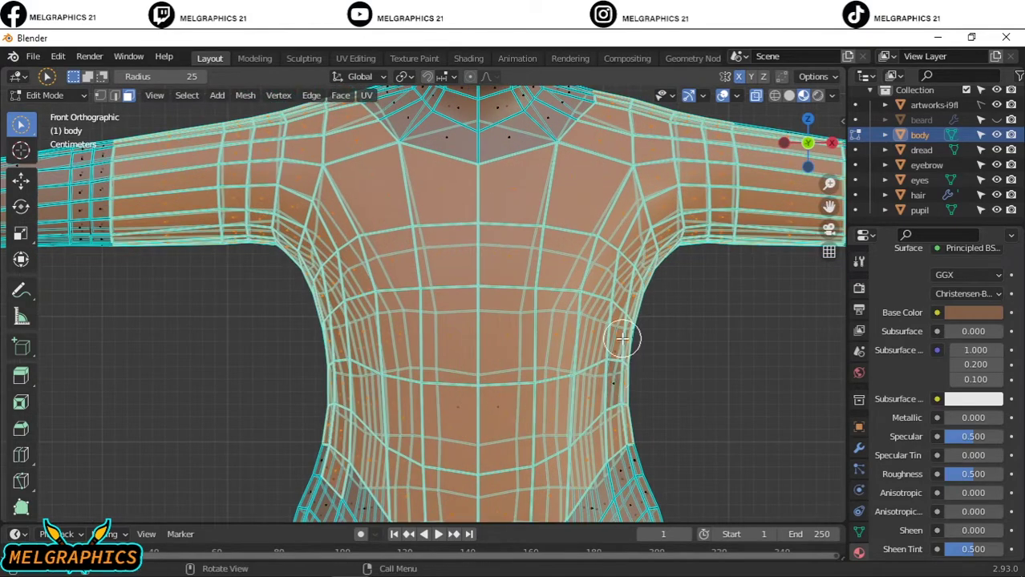
scroll(325, 488, down, 2)
key(c)
drag(370, 360, 399, 409)
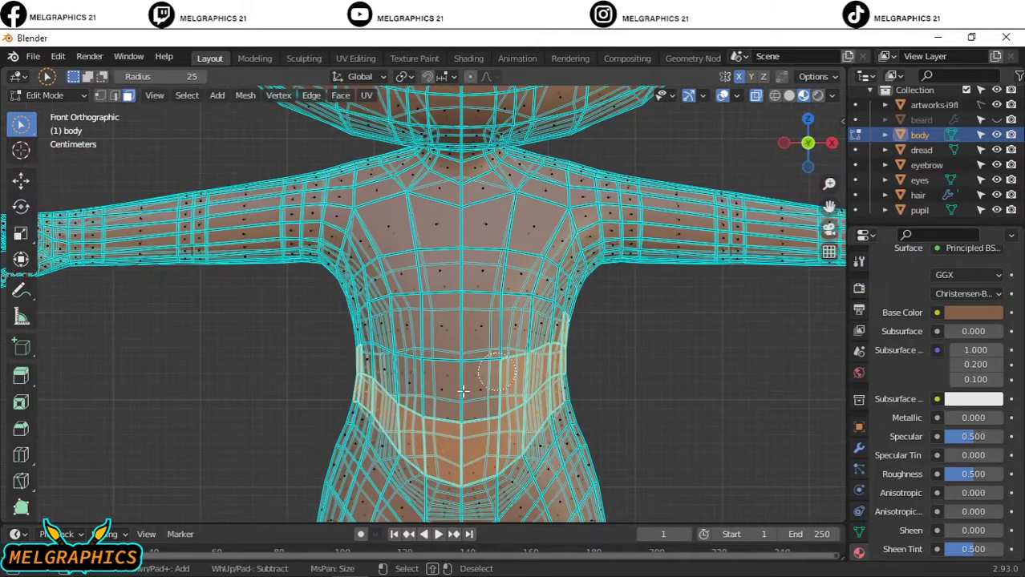
drag(463, 391, 493, 324)
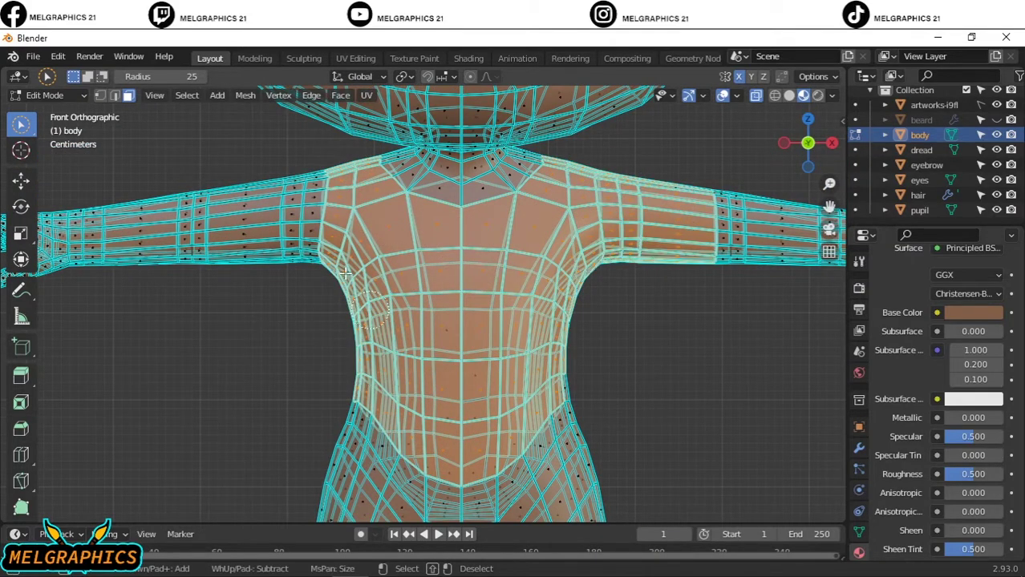
Separate the selected faces into a new object named 't shirt' and unhide the beard.
key(Escape)
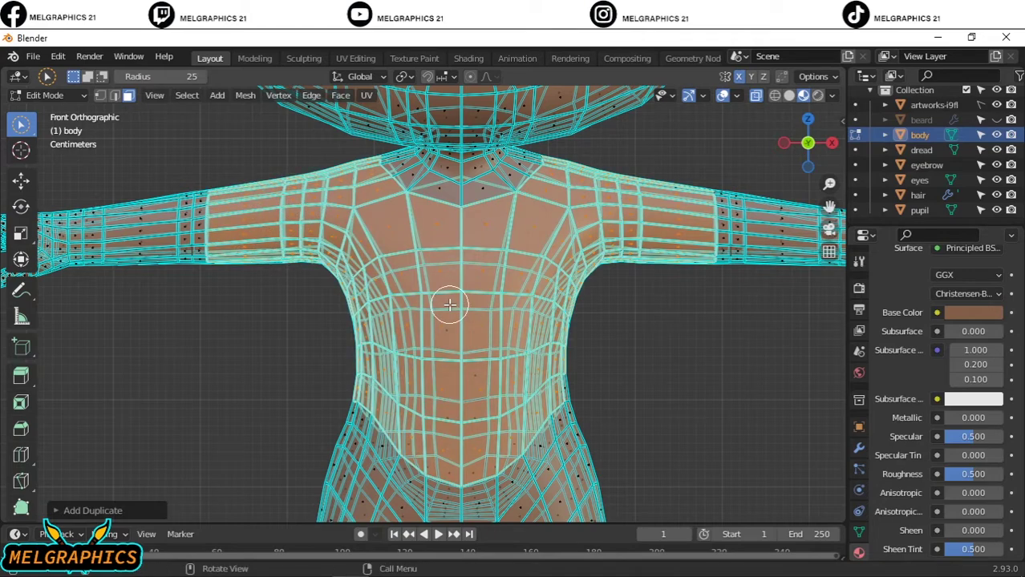
right_click(401, 521)
click(526, 494)
scroll(931, 153, down, 1)
double_click(921, 147)
text(ts)
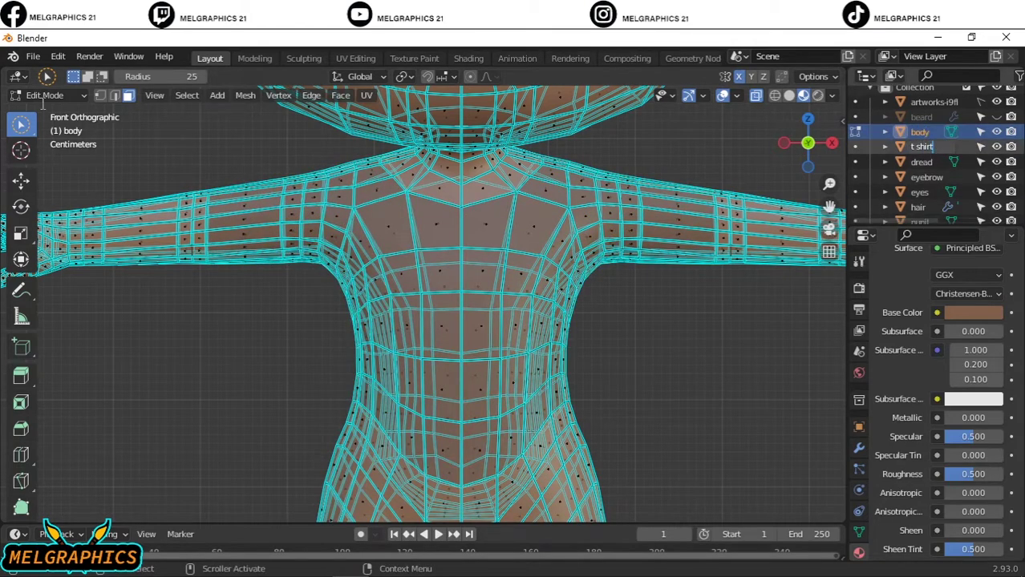
key(Return)
key(Tab)
key(alt+h)
Add a Solidify modifier and check material slots, then undo back to the face selection.
click(922, 210)
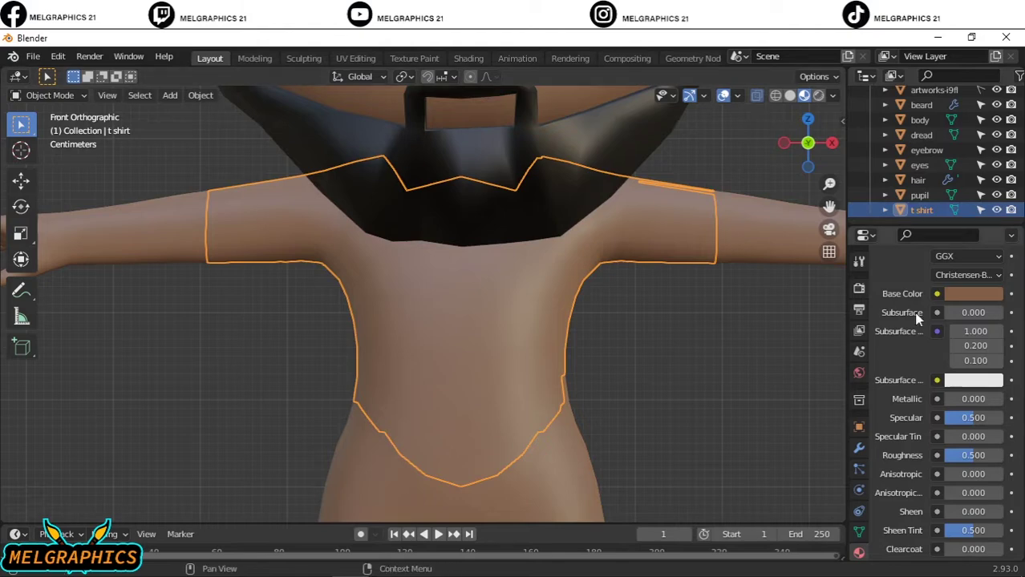
click(859, 448)
click(904, 285)
click(722, 494)
click(639, 363)
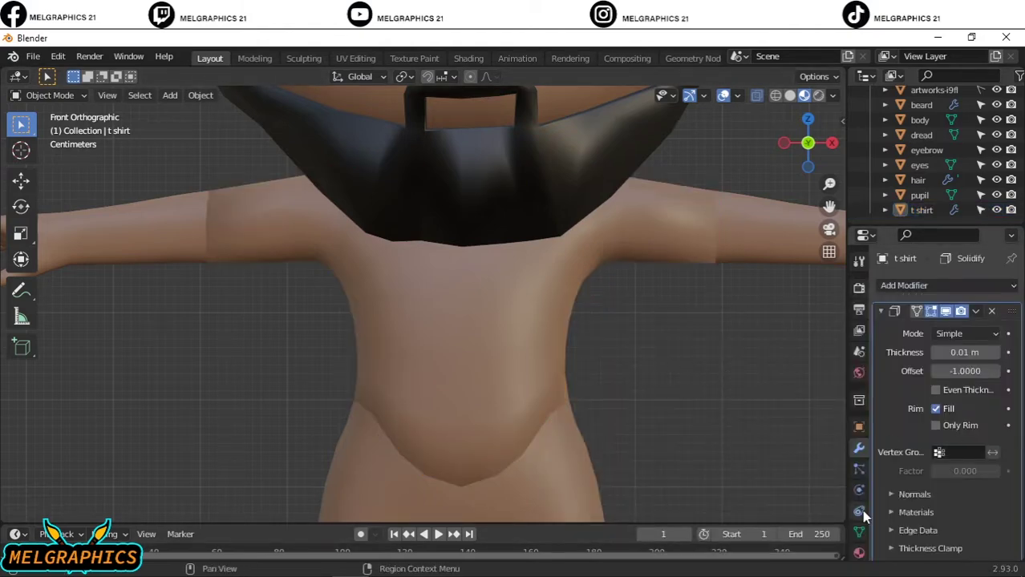
click(859, 552)
click(1011, 299)
key(ctrl+z)
key(ctrl+z)
key(ctrl+z)
key(ctrl+z)
key(ctrl+z)
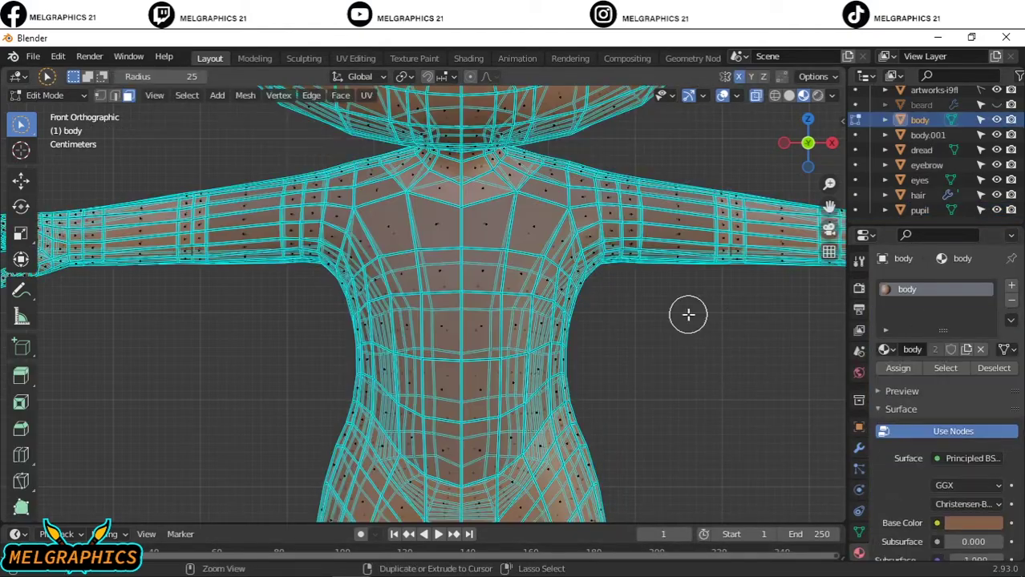
key(ctrl+z)
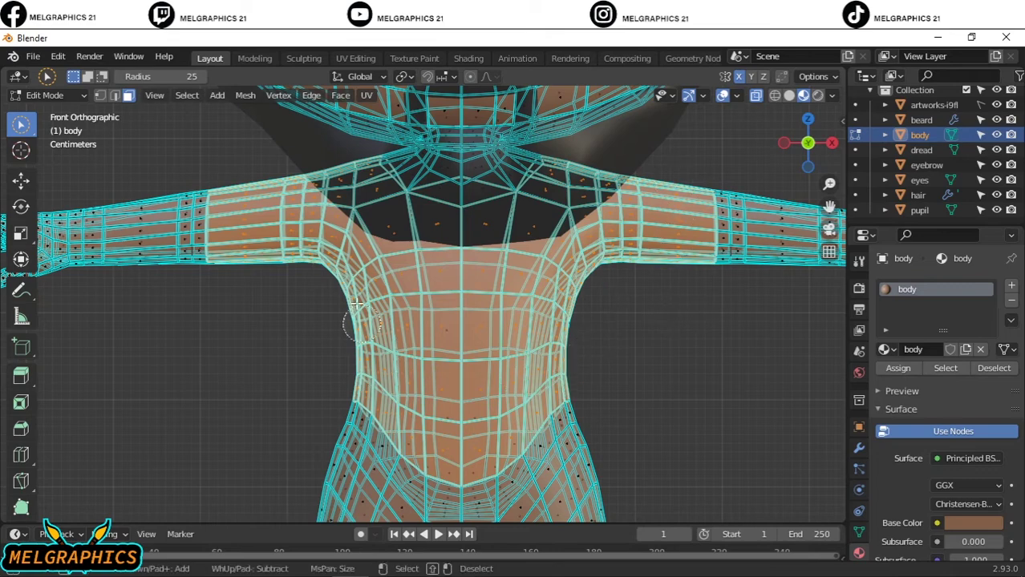
Re-separate the torso faces into body.001 and give the shirt a new 'tshirt' material.
right_click(394, 259)
click(457, 329)
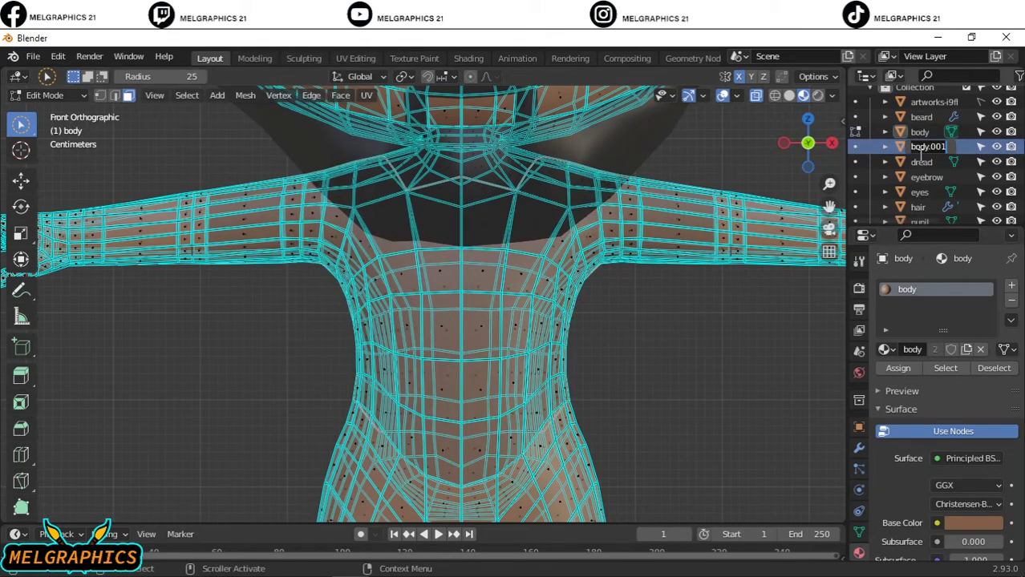
click(48, 94)
click(51, 110)
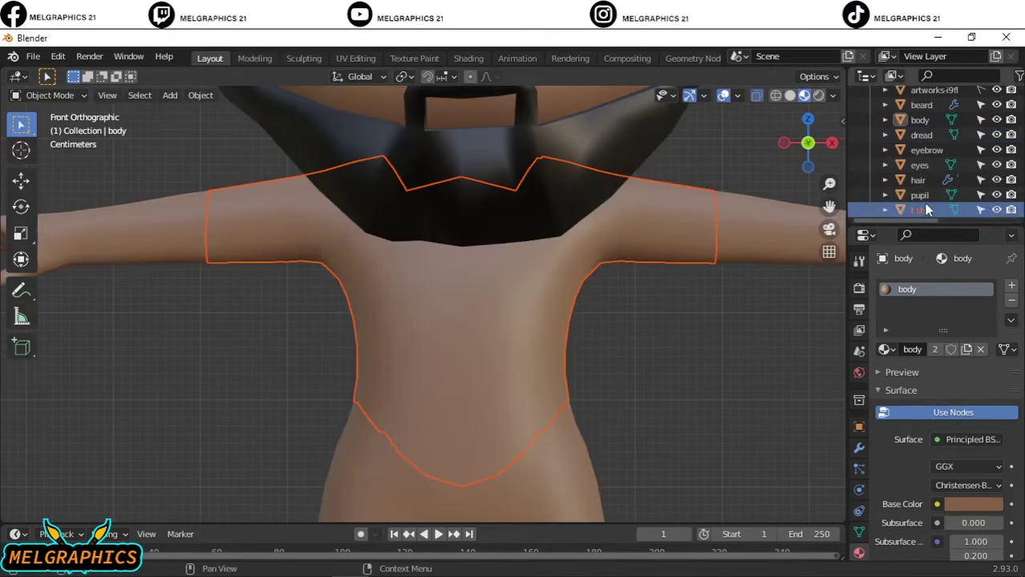
scroll(595, 330, up, 5)
click(965, 349)
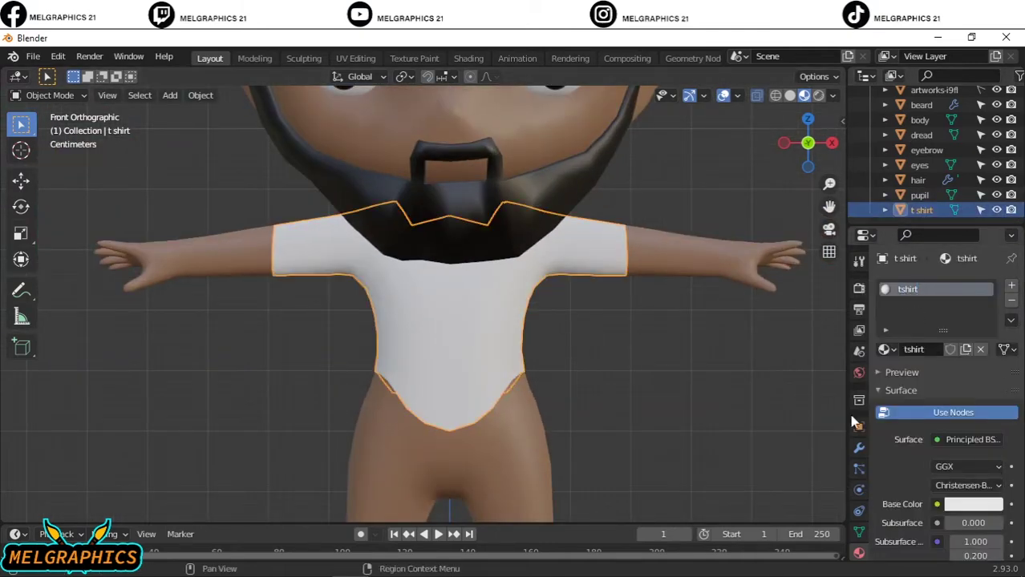
click(719, 383)
mouse_move(719, 382)
middle_down()
mouse_move(613, 407)
mouse_move(373, 375)
middle_up()
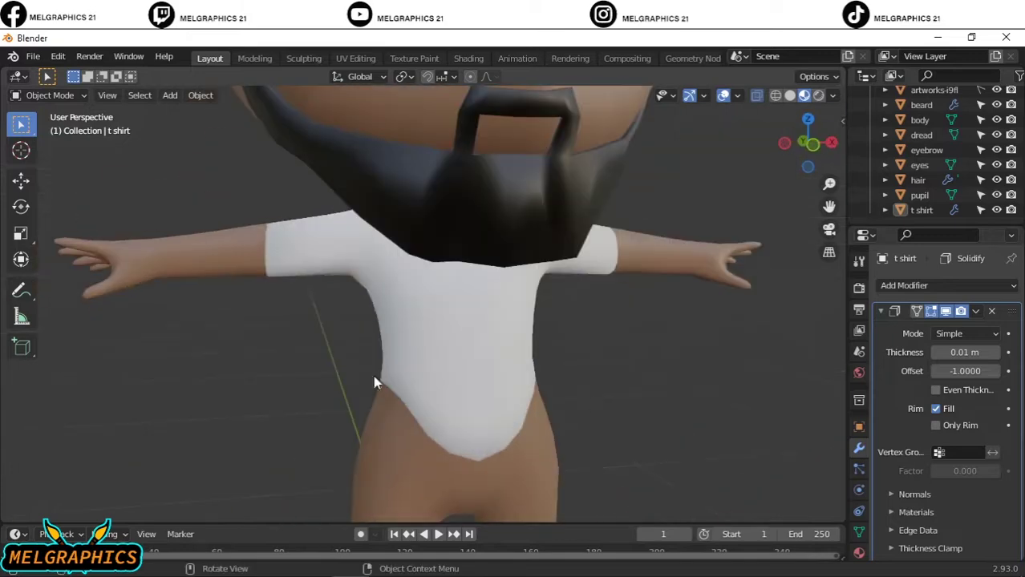
Put the t shirt into Sculpt Mode and pull its hem with the Grab brush.
click(374, 377)
key(KP_1)
click(49, 94)
click(48, 153)
key(g)
mouse_move(462, 433)
mouse_down()
mouse_move(475, 405)
mouse_move(550, 401)
mouse_up()
mouse_move(550, 401)
middle_down()
mouse_move(428, 400)
mouse_move(374, 143)
middle_up()
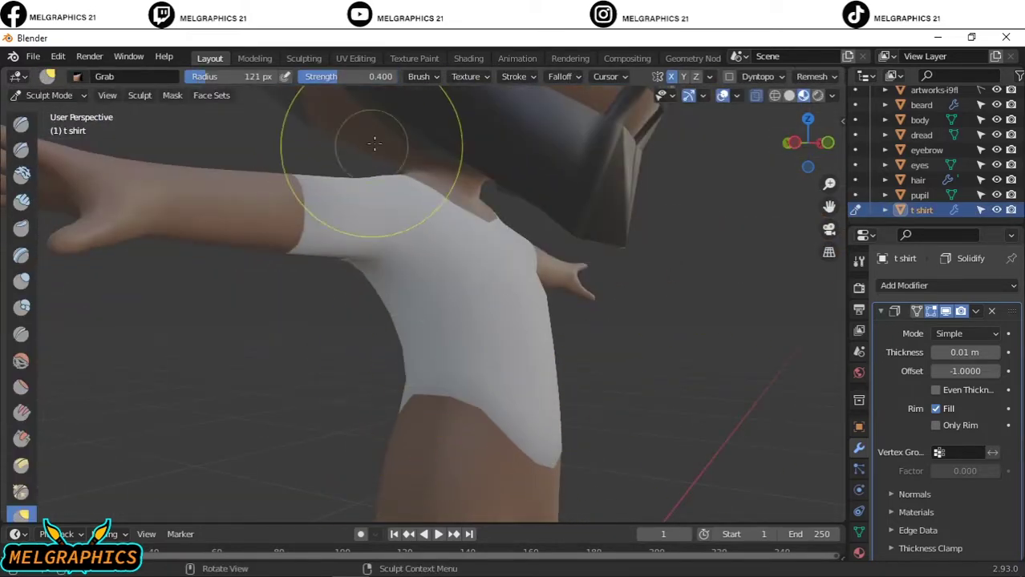
Straighten the hem further from the front view, then leave Sculpt Mode.
drag(419, 377, 530, 407)
mouse_move(531, 408)
middle_down()
mouse_move(435, 389)
mouse_move(572, 414)
mouse_move(508, 412)
middle_up()
key(g)
scroll(571, 448, down, 3)
key(KP_1)
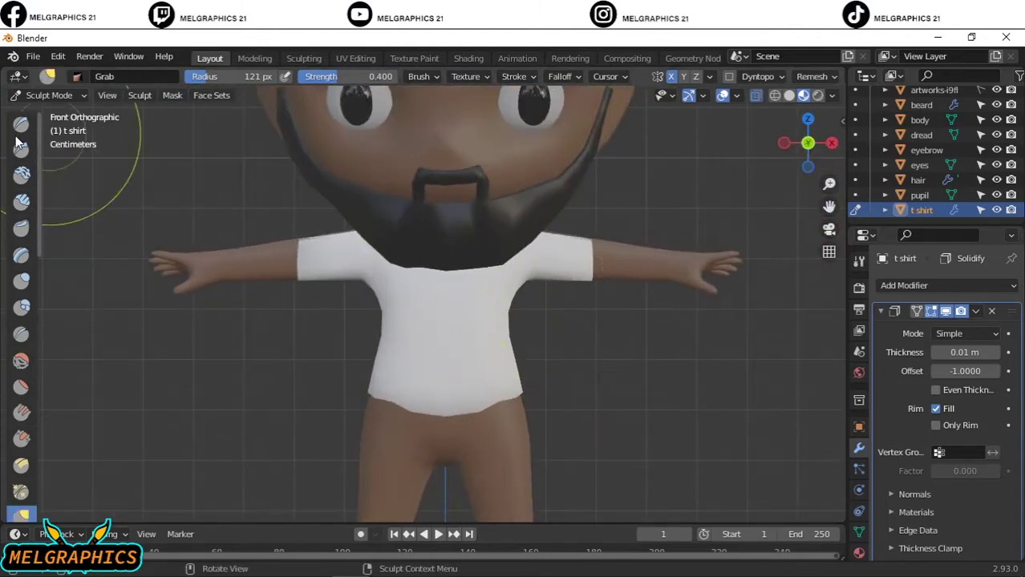
key(ctrl+Tab)
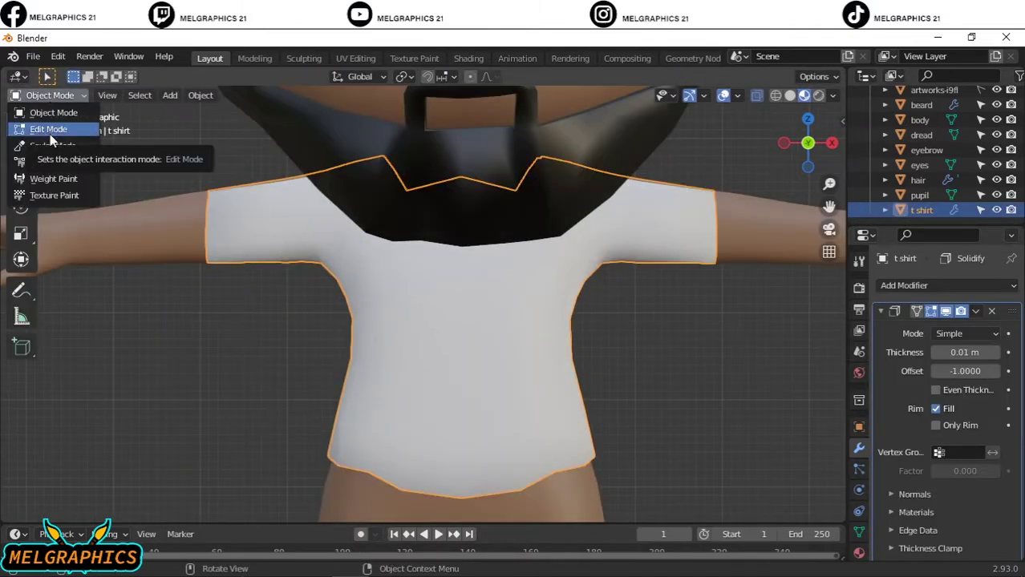
click(48, 129)
key(c)
key(Escape)
key(e)
key(x)
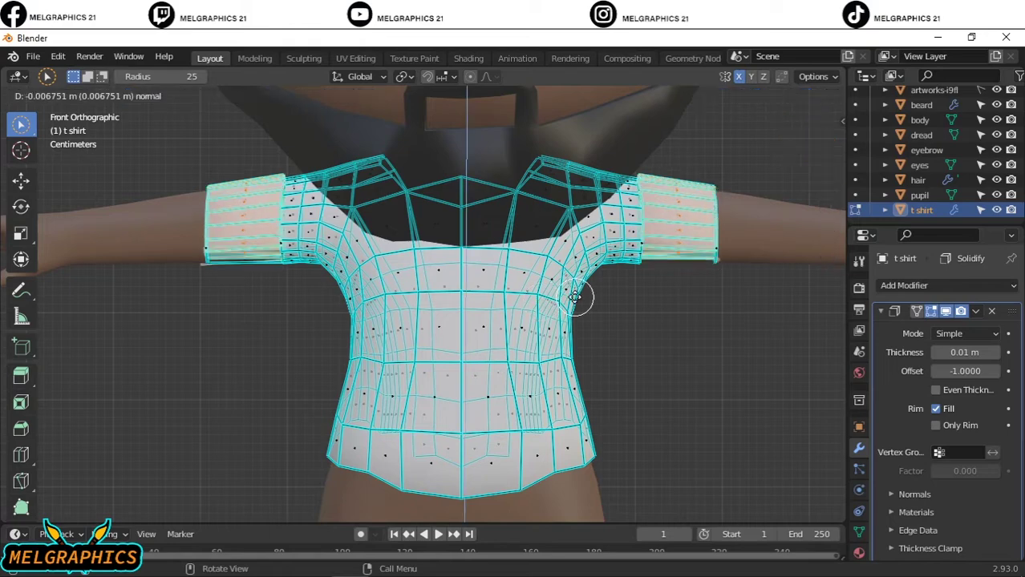
click(626, 294)
key(g)
key(x)
right_click(650, 298)
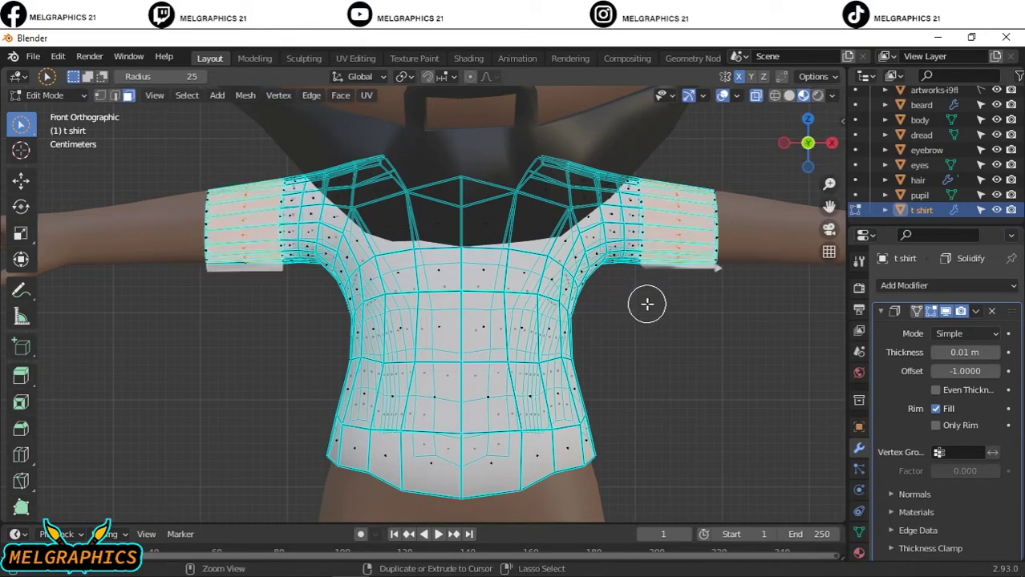
key(ctrl+z)
key(ctrl+z)
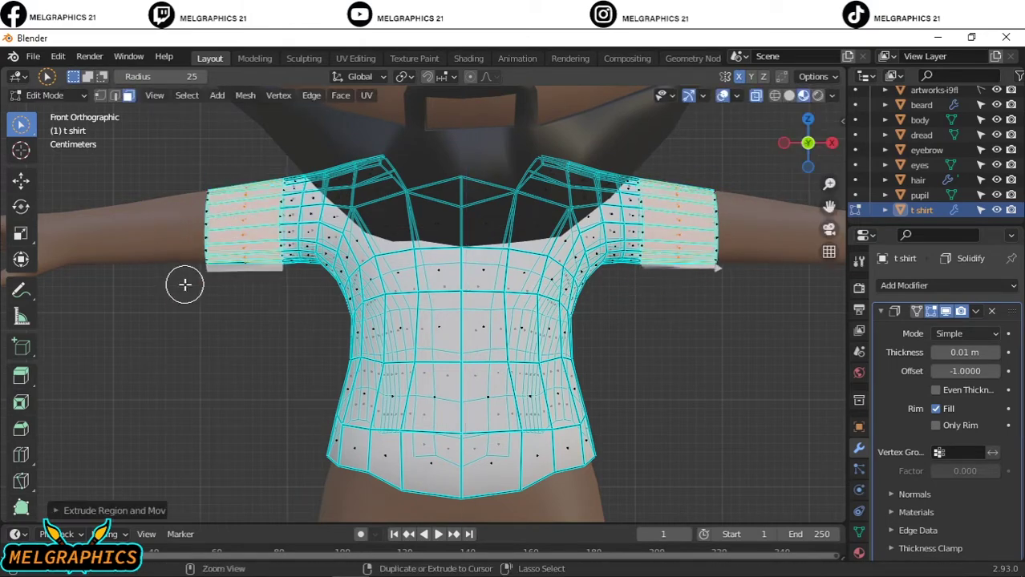
key(ctrl+z)
mouse_move(205, 251)
middle_down()
mouse_move(247, 315)
mouse_move(507, 380)
middle_up()
key(Tab)
Add an area light and tilt it upright toward the character.
key(KP_1)
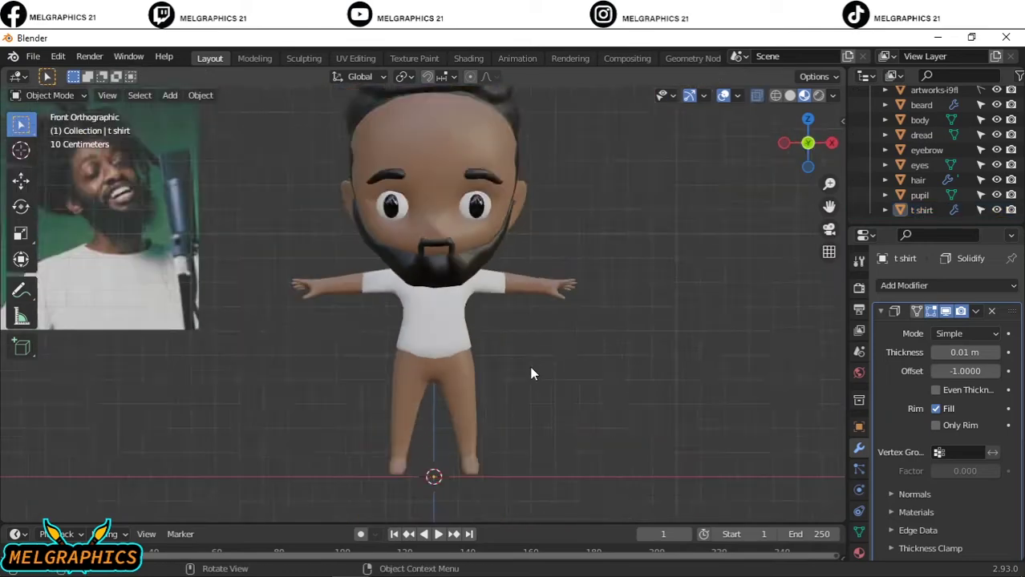
scroll(540, 361, down, 1)
scroll(428, 349, up, 5)
scroll(434, 342, down, 8)
scroll(433, 345, up, 2)
key(shift+a)
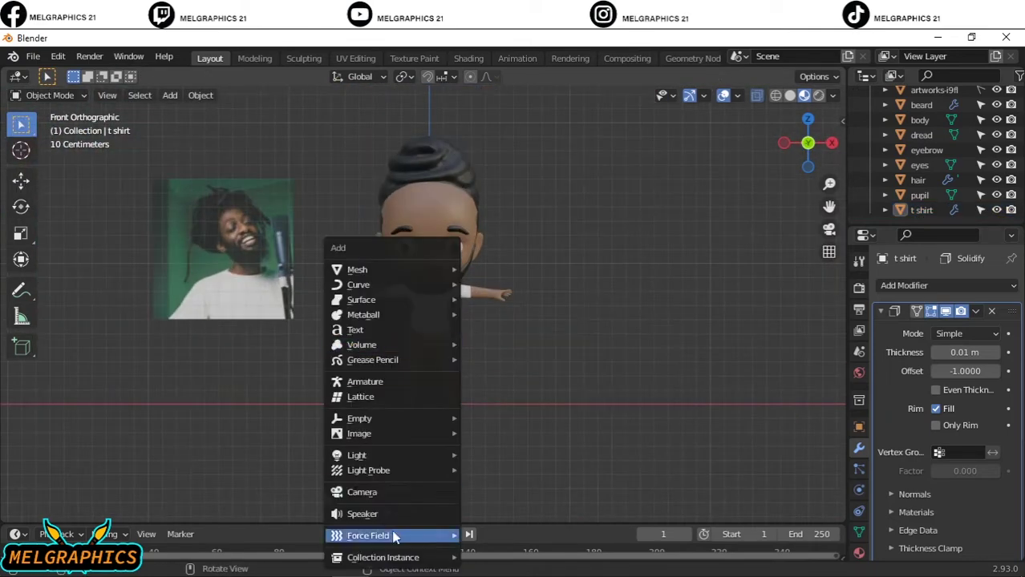
click(492, 499)
click(841, 121)
drag(738, 213, 782, 213)
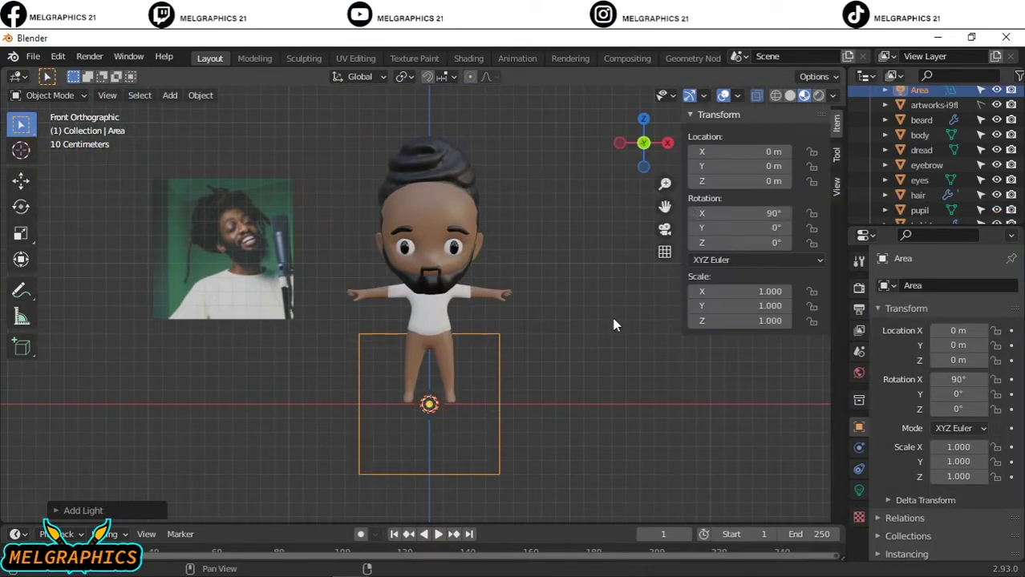
Move the area light to the character's front-left and rotate it -41.2° on Z to face it.
key(KP_3)
key(g)
click(247, 371)
key(KP_7)
key(g)
key(y)
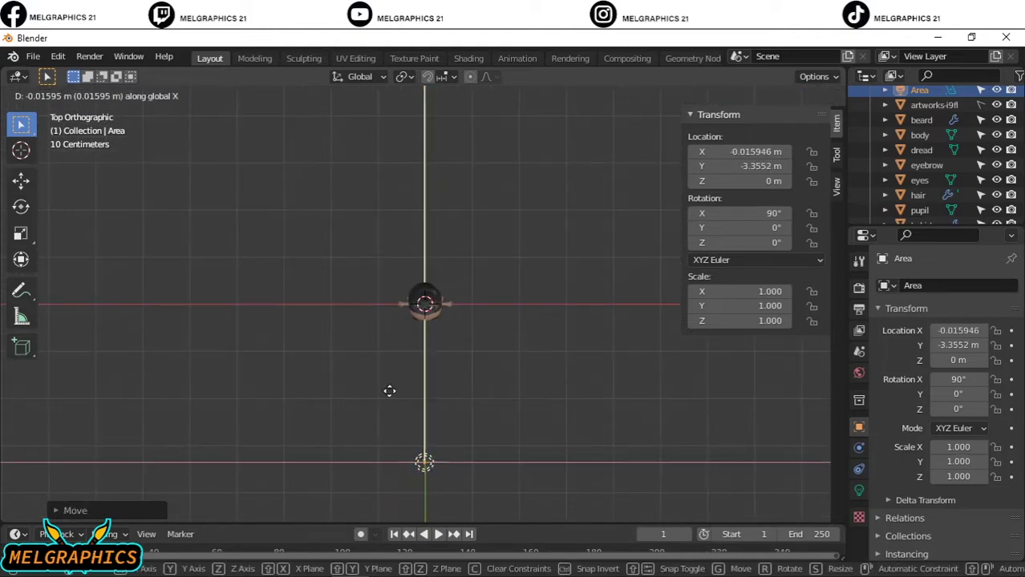
click(256, 393)
key(r)
click(458, 331)
Raise the area light to head height and bring it closer to the character.
key(KP_1)
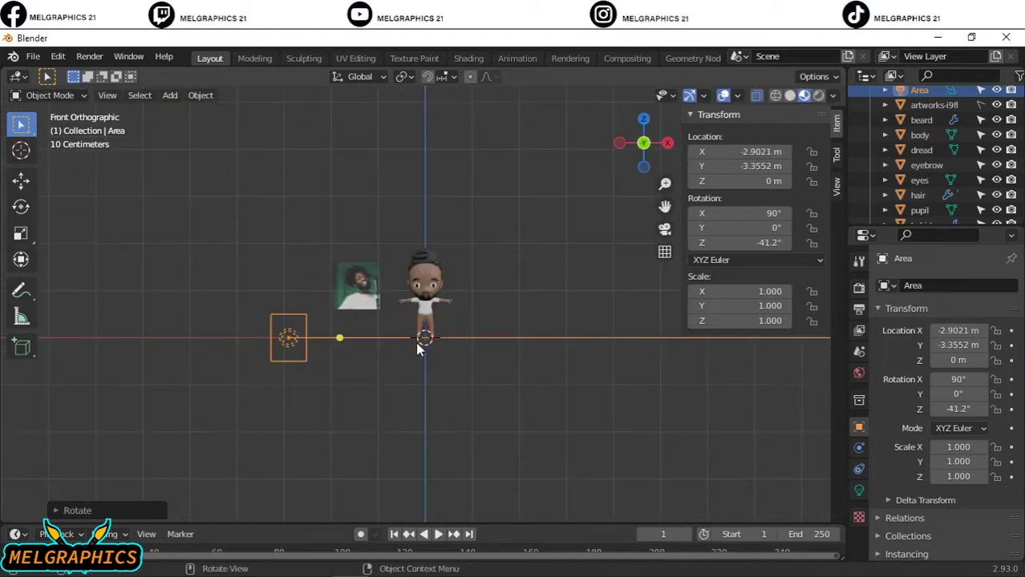
key(g)
key(z)
click(415, 286)
mouse_move(415, 286)
middle_down()
mouse_move(536, 307)
mouse_move(419, 323)
middle_up()
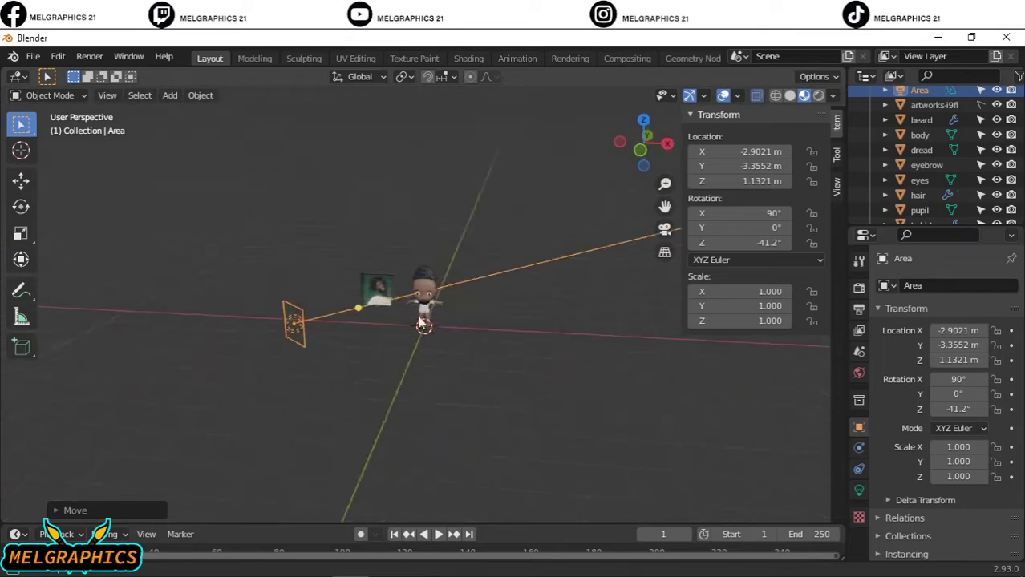
key(KP_1)
key(KP_7)
key(g)
right_click(299, 426)
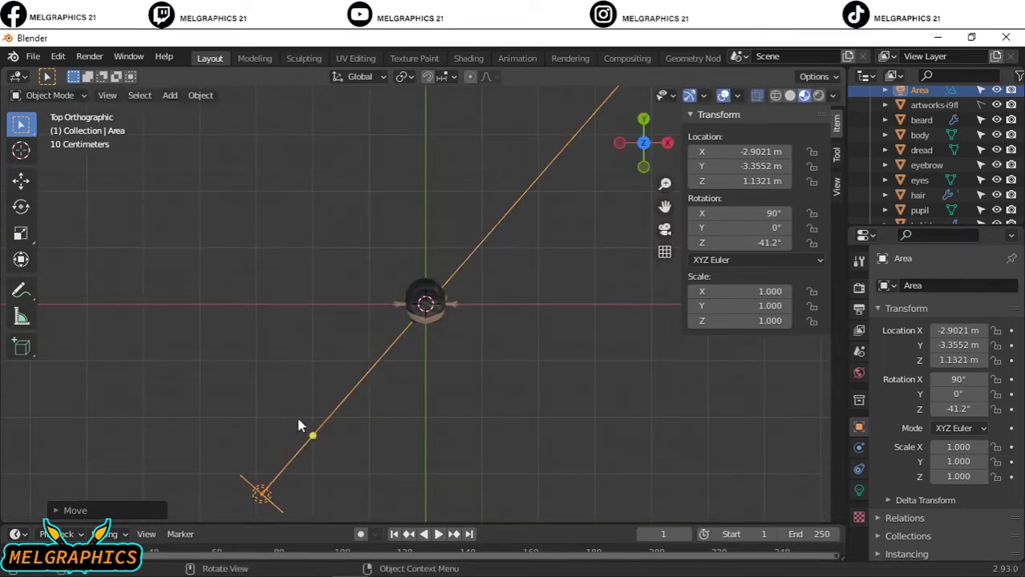
key(g)
click(356, 348)
key(KP_1)
scroll(425, 305, up, 2)
Set the area light's power to 62.5 W.
click(859, 490)
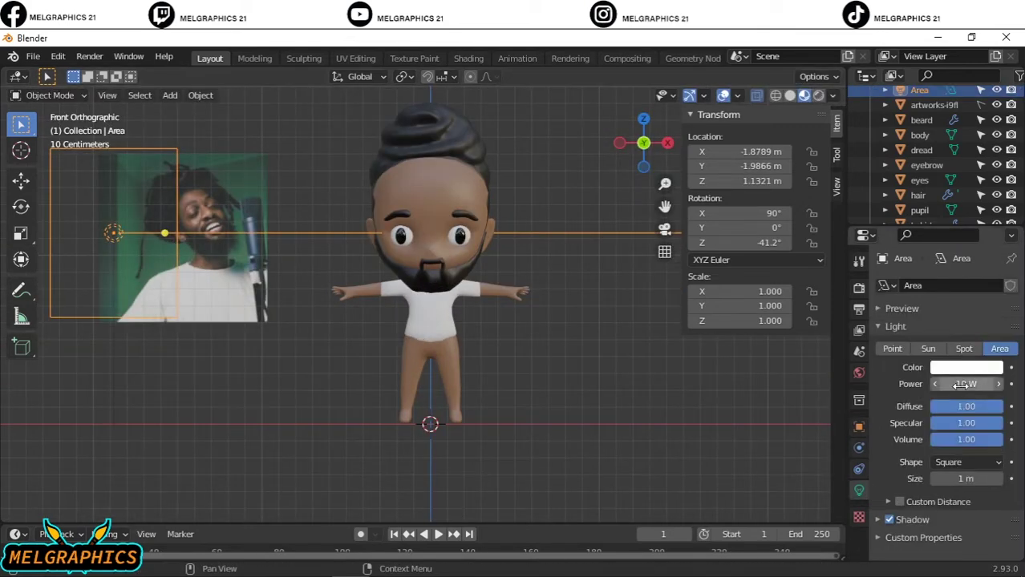
double_click(966, 384)
text(60)
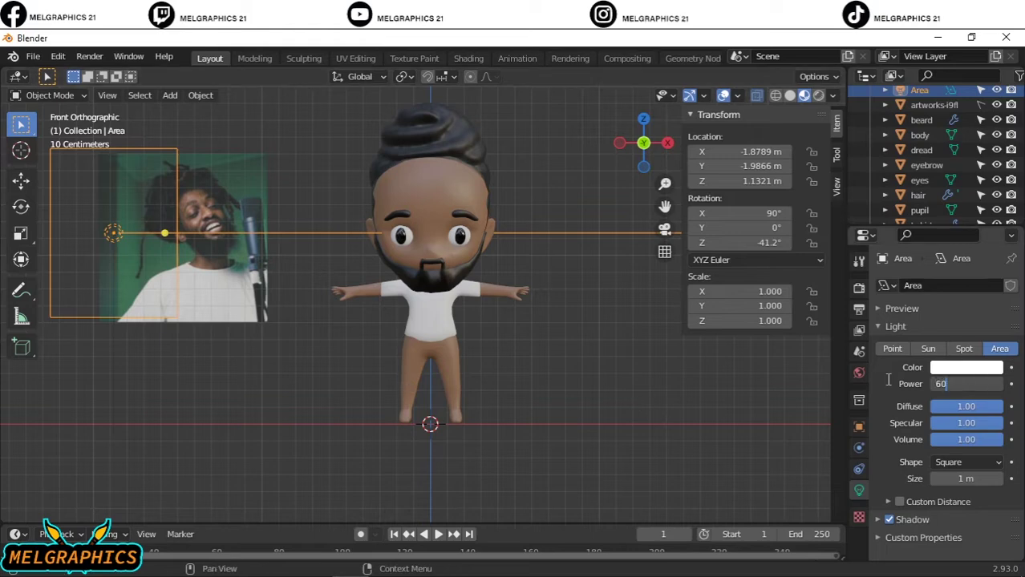
click(878, 308)
click(877, 308)
drag(966, 384, 972, 384)
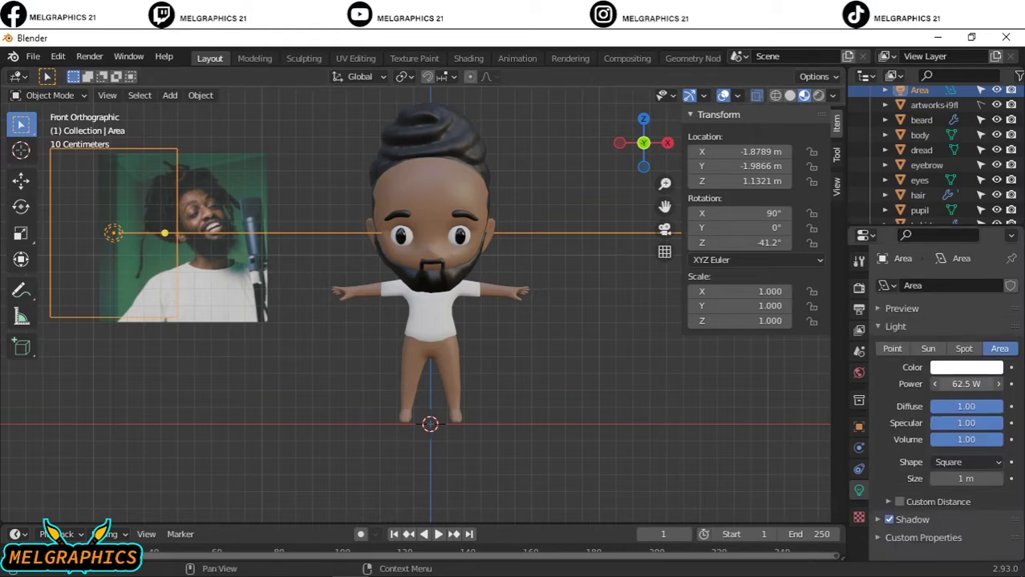
key(Return)
key(shift+a)
Add a camera, move it in front of the character and raise it to chest height.
click(547, 356)
key(KP_3)
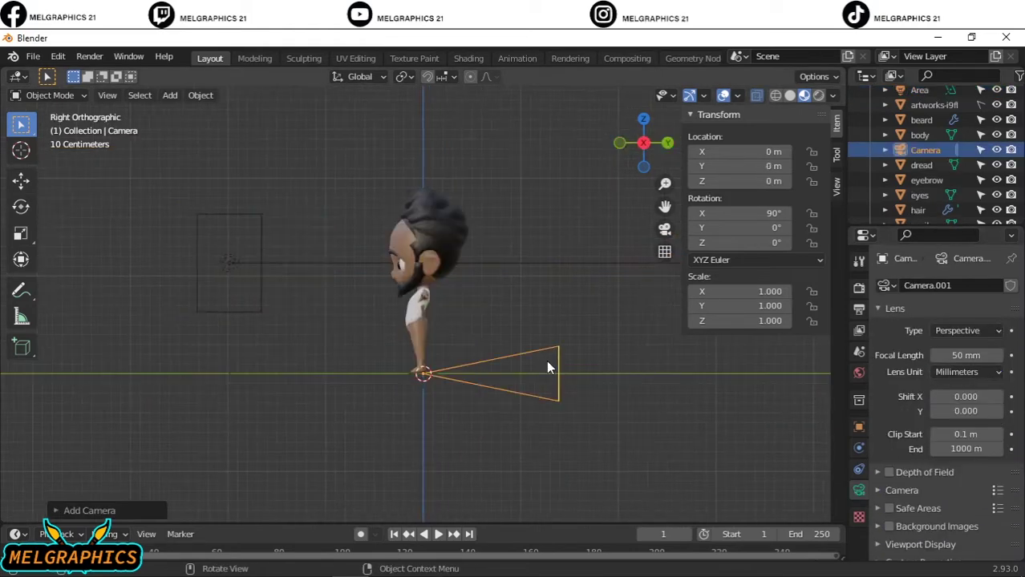
key(g)
key(y)
click(160, 359)
key(g)
key(z)
click(161, 265)
Pull the camera further back and set its focal length to 42 mm.
key(KP_0)
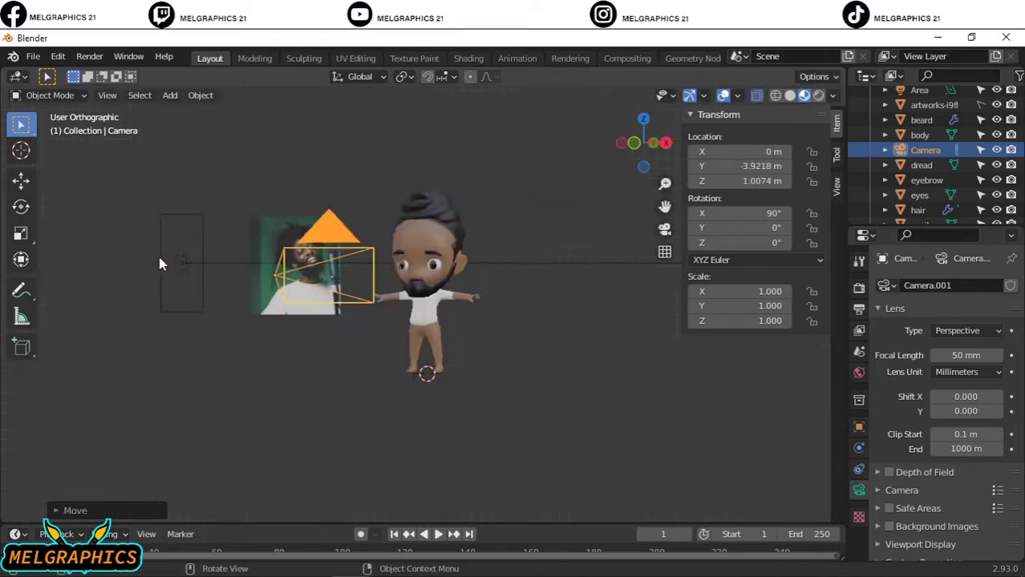
key(KP_3)
key(g)
key(y)
click(22, 313)
key(KP_1)
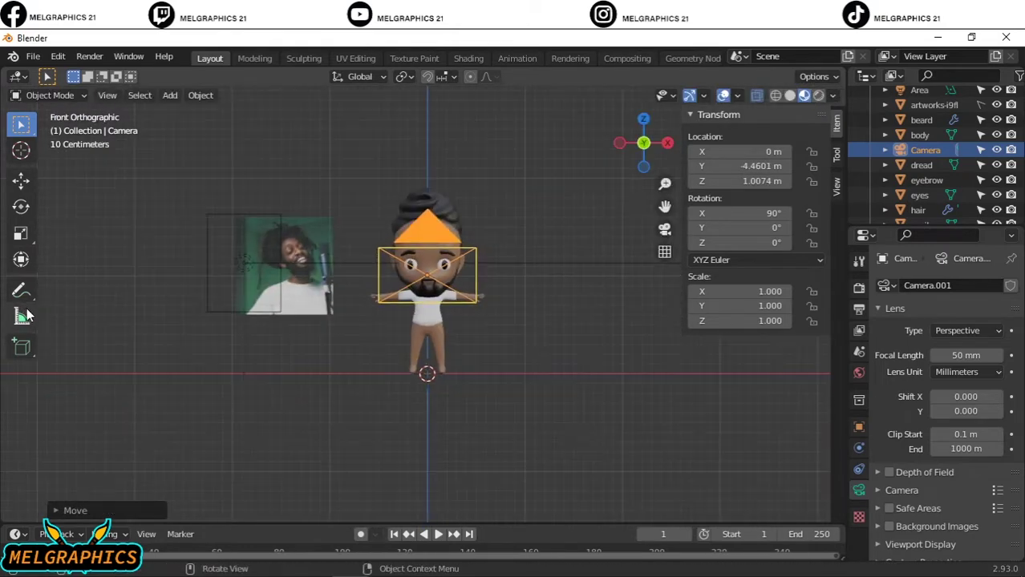
key(KP_0)
drag(965, 355, 954, 355)
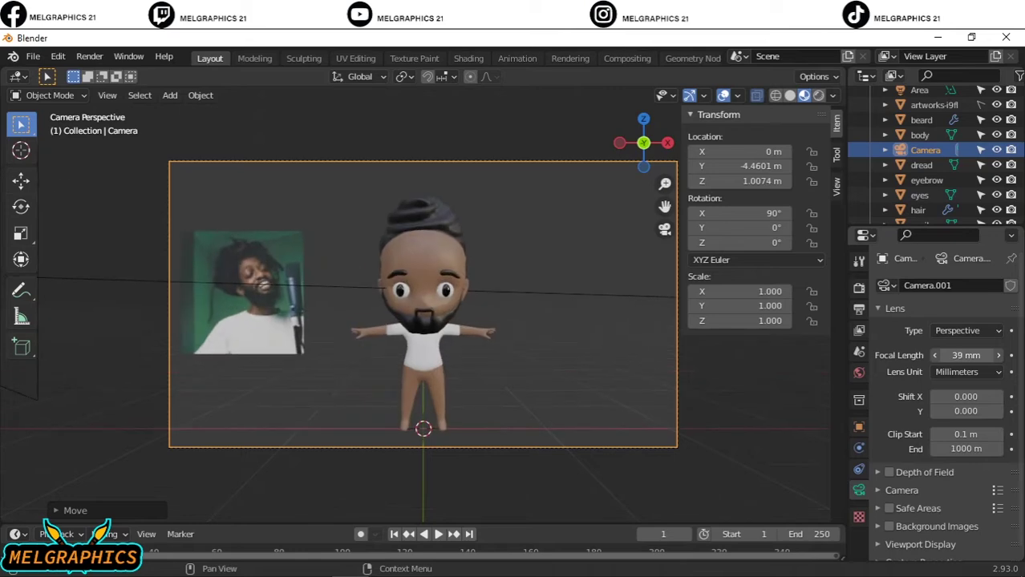
key(KP_1)
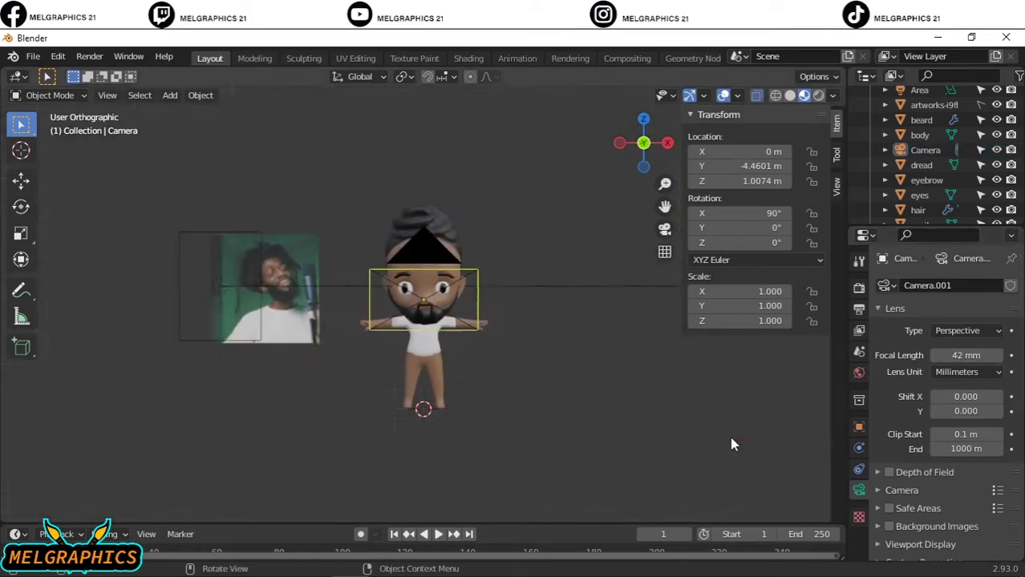
key(shift+a)
Add a second area light, stand it upright and move it in front of the character.
mouse_move(493, 255)
click(550, 322)
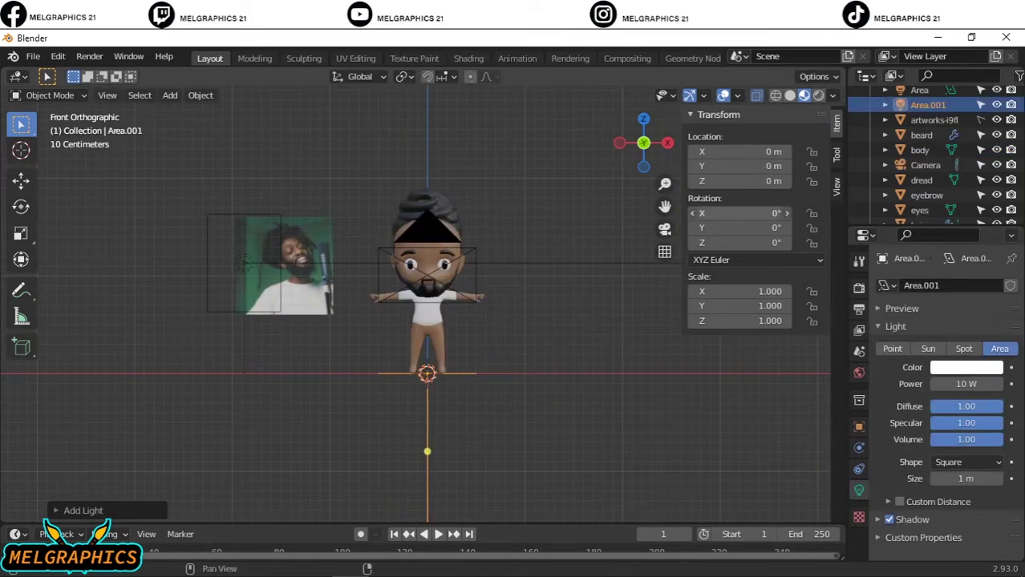
text(90)
key(Return)
key(KP_3)
key(g)
key(y)
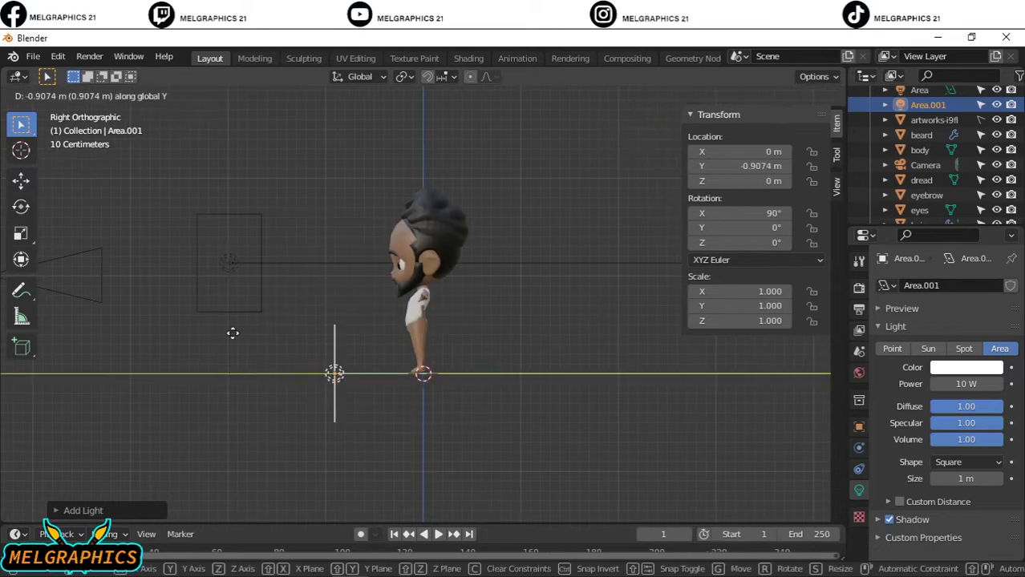
click(223, 358)
key(KP_1)
Place the second light at the front-right and rotate it 39.1° on Z toward the character.
key(KP_7)
key(g)
click(511, 417)
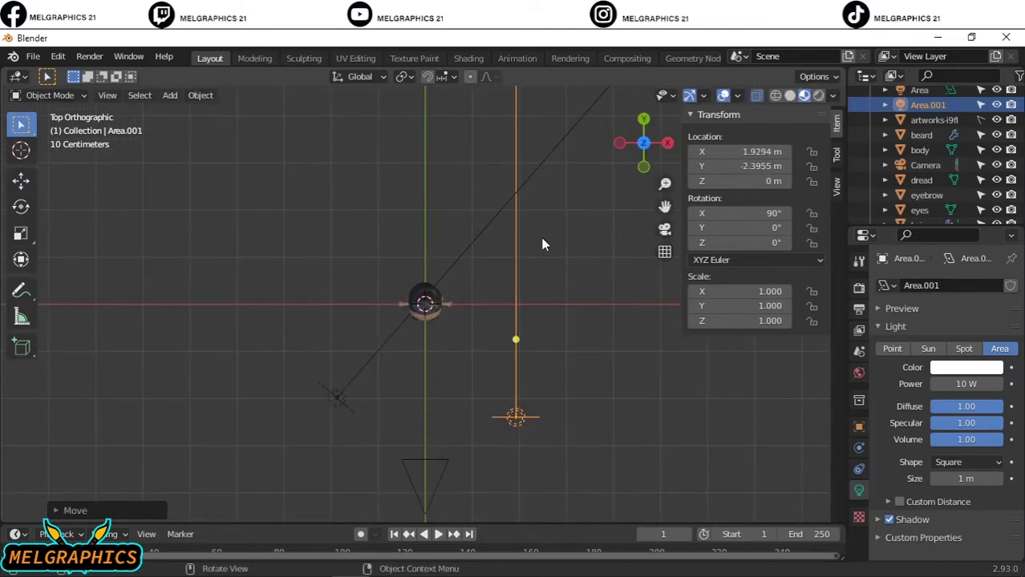
key(r)
click(497, 291)
click(381, 351)
Reposition the first area light and check the framing through the camera.
key(g)
click(409, 328)
key(g)
key(z)
click(487, 377)
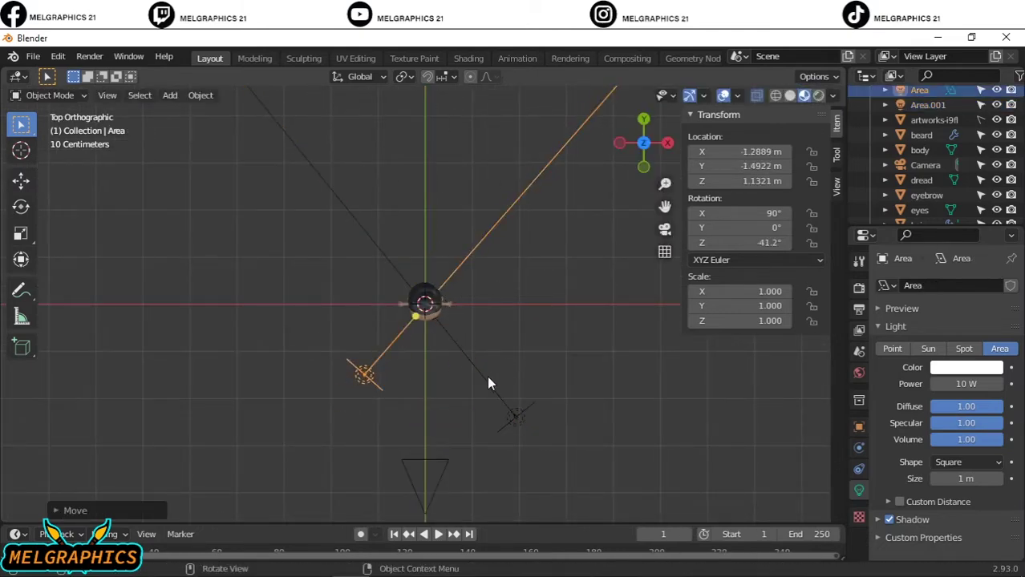
key(KP_0)
key(KP_1)
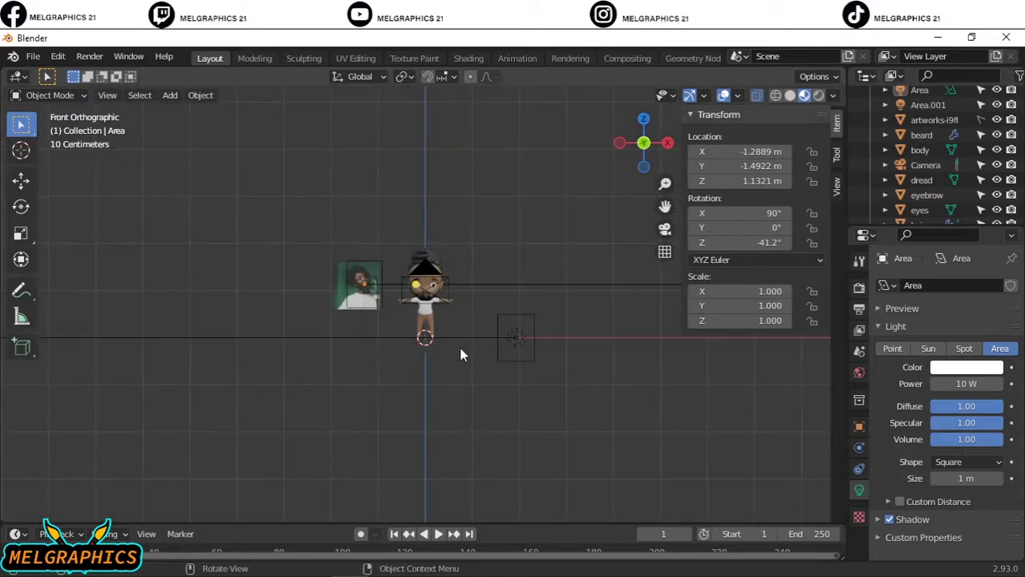
Adjust the second area light's position and lower it to head height.
click(515, 337)
key(g)
click(509, 307)
mouse_move(509, 307)
middle_down()
mouse_move(526, 388)
mouse_move(451, 377)
middle_up()
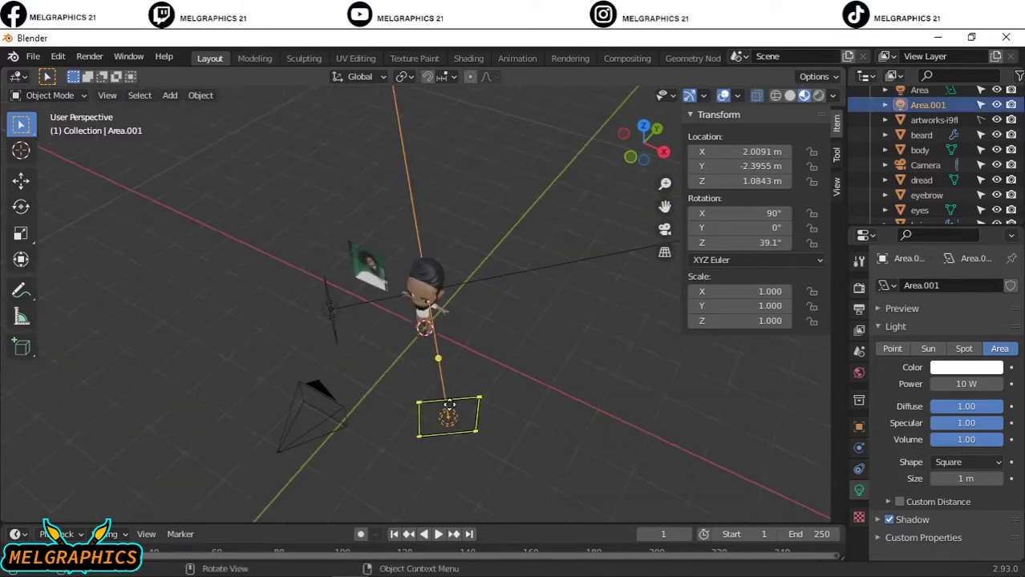
key(g)
click(451, 372)
key(KP_1)
click(503, 361)
key(KP_0)
key(g)
key(z)
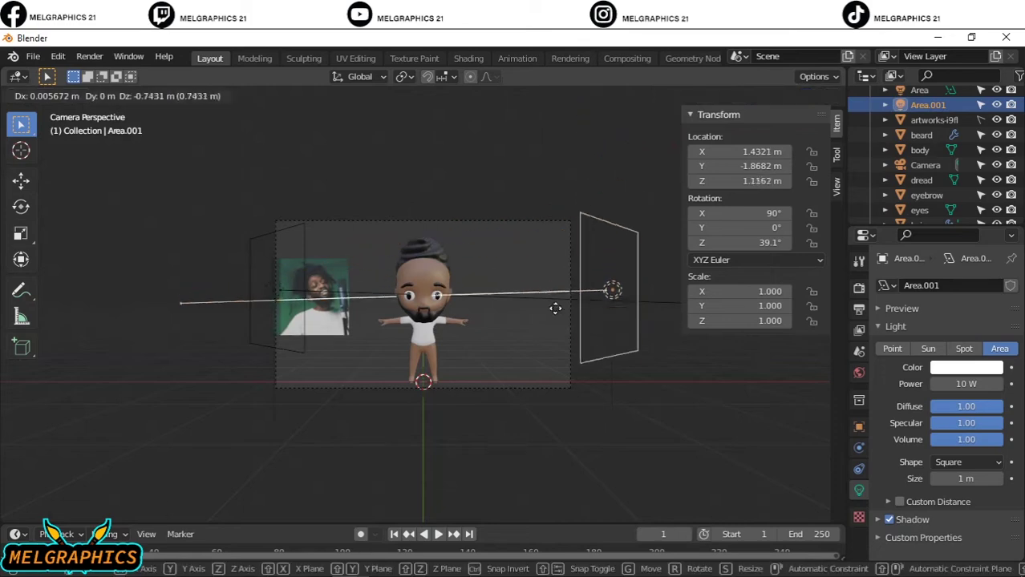
click(501, 389)
Nudge the first light into its final spot and set both lights to 100 W.
click(251, 316)
key(KP_3)
key(KP_7)
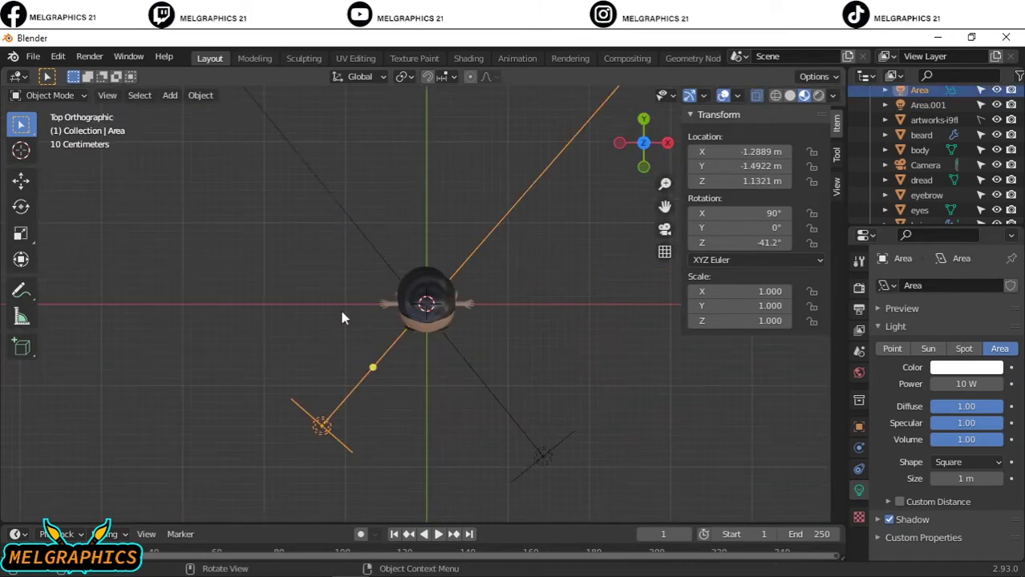
key(g)
click(321, 383)
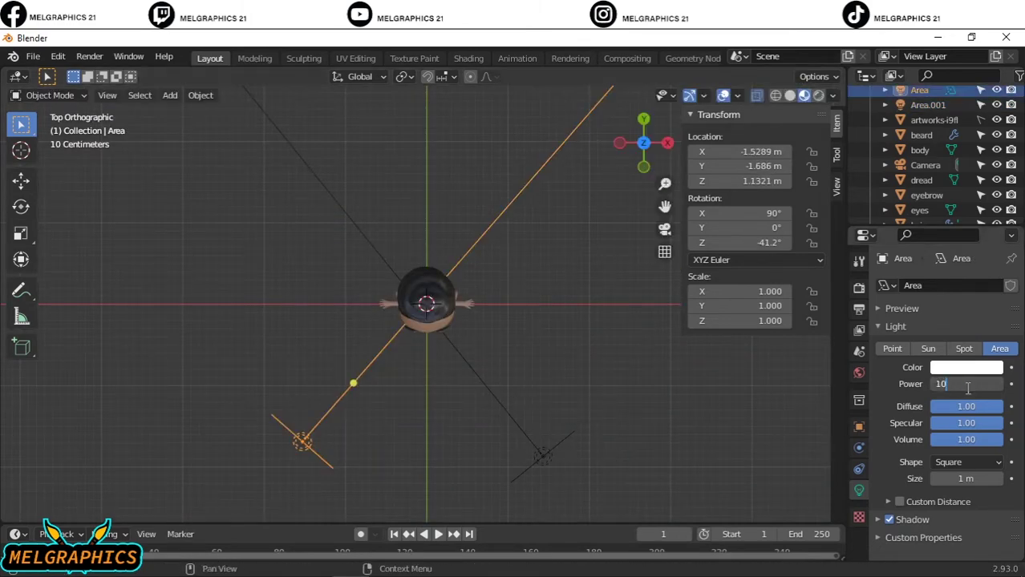
text(0)
key(Return)
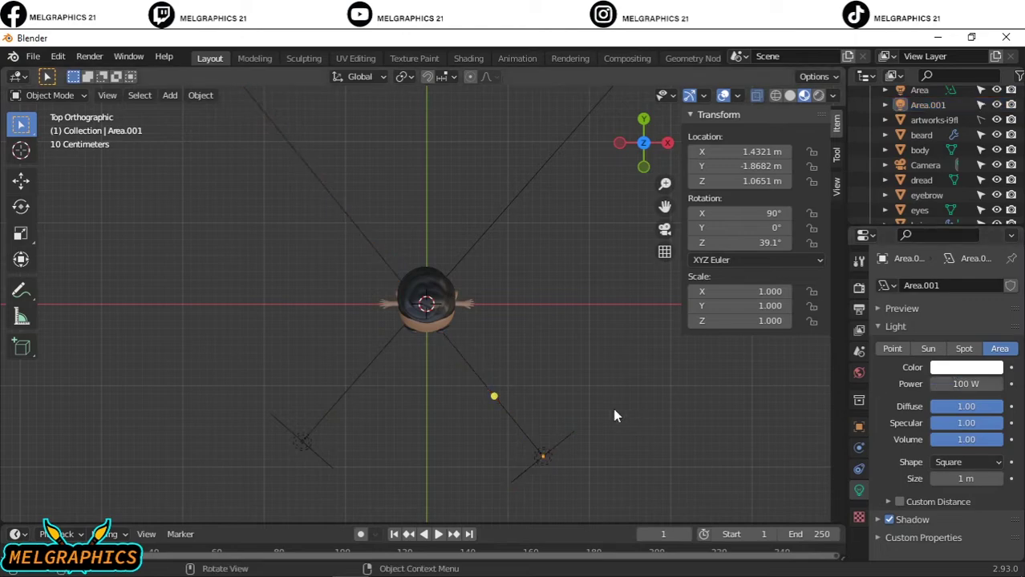
Check the two-light setup through the camera and open the File import options.
click(302, 441)
key(KP_1)
key(KP_0)
scroll(432, 310, down, 3)
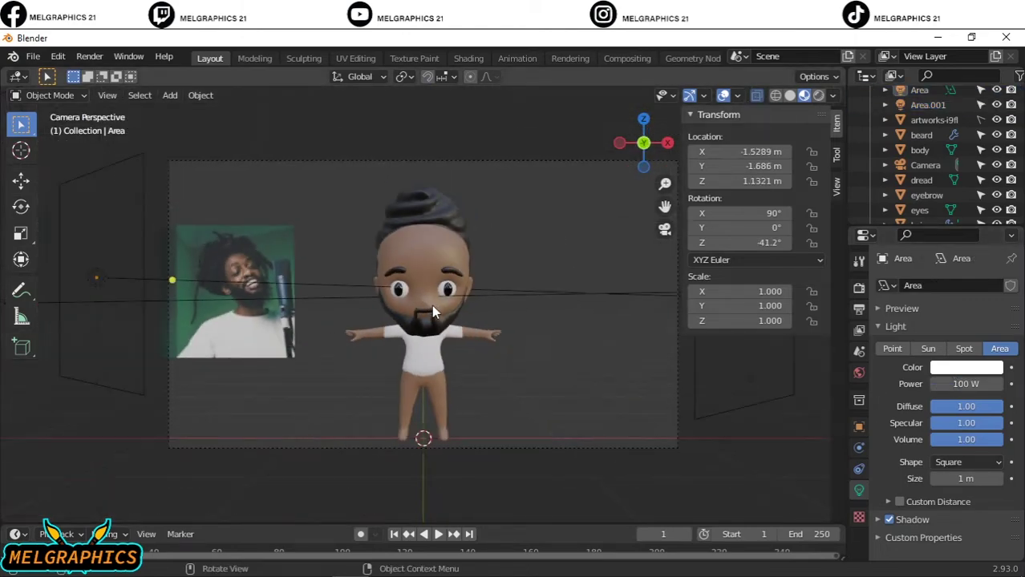
key(shift+a)
click(33, 56)
Import the Cyclorama FBX backdrop and scale it up around the character.
click(199, 365)
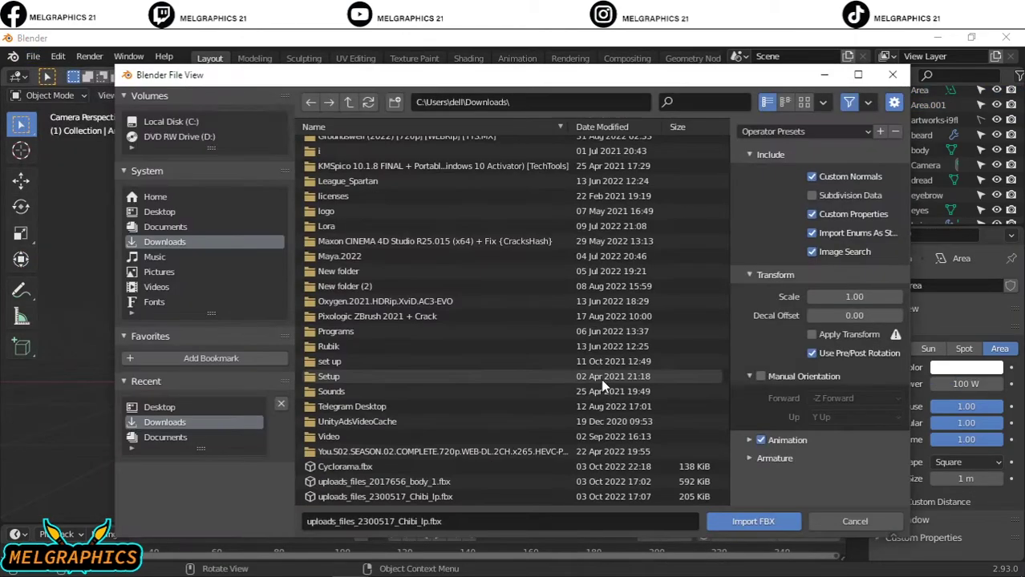
click(463, 493)
click(463, 493)
key(s)
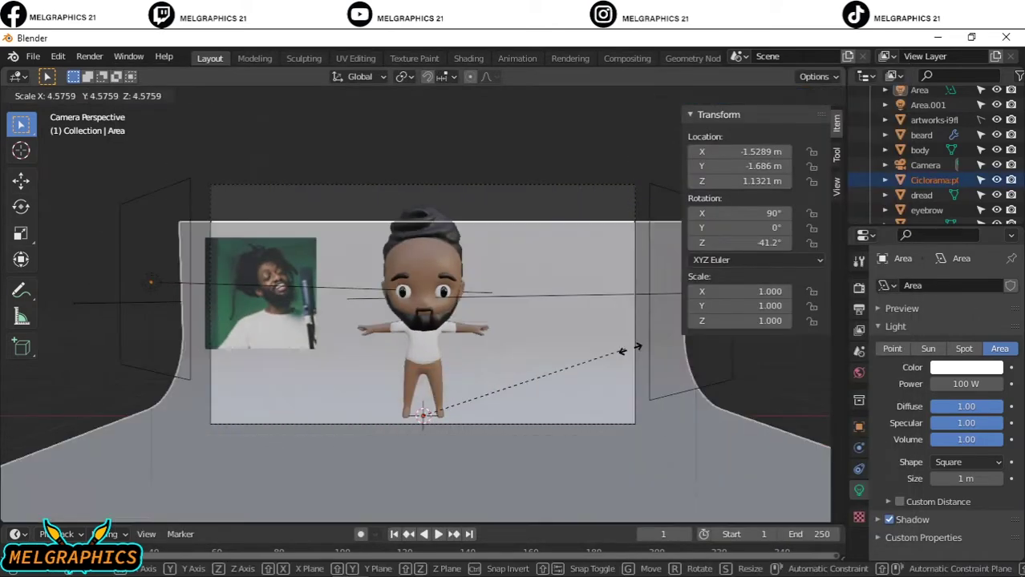
click(501, 348)
Give the backdrop's material a yellow base colour.
click(519, 458)
click(859, 553)
click(960, 505)
click(958, 341)
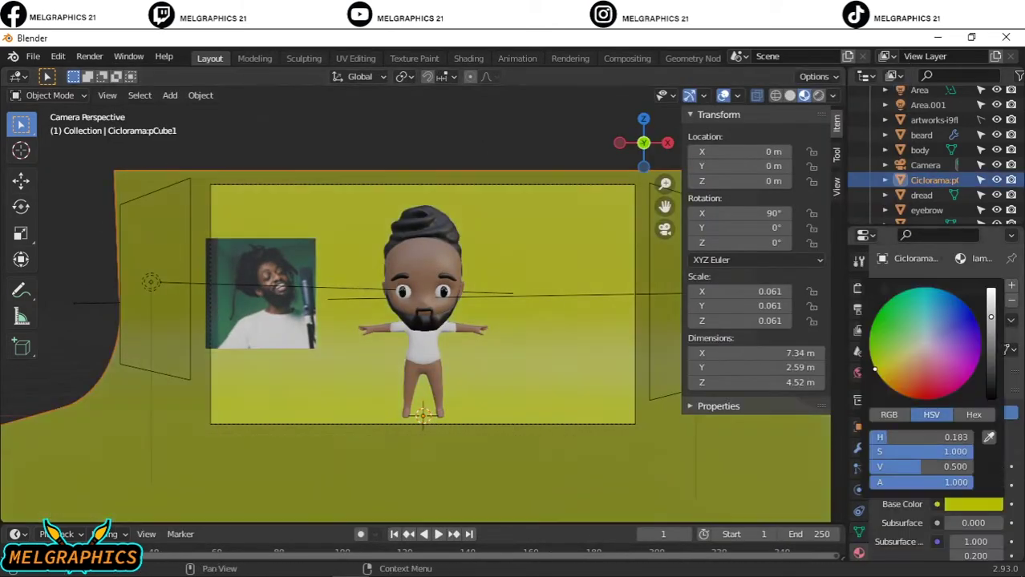
scroll(417, 325, up, 3)
scroll(417, 325, down, 1)
scroll(417, 324, down, 1)
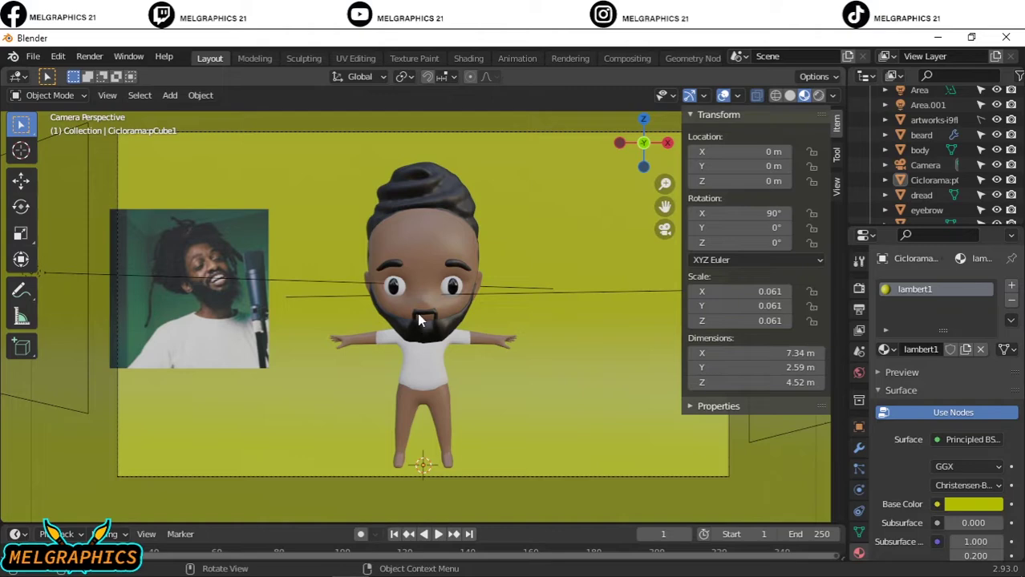
scroll(417, 315, down, 1)
Add a third area light, hide the backdrop, and rotate the light 90° on X.
key(shift+a)
click(476, 366)
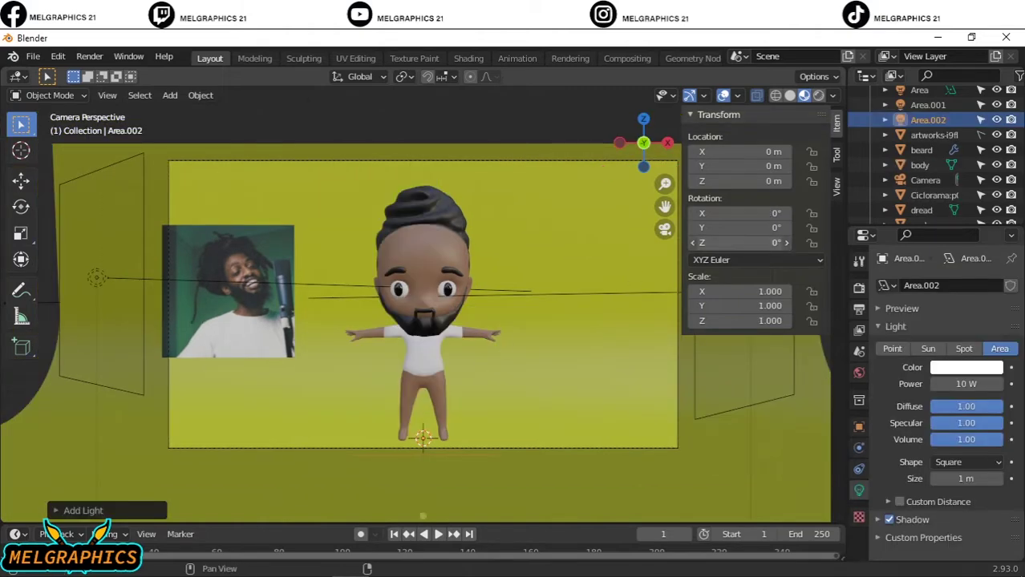
scroll(918, 208, down, 1)
click(996, 179)
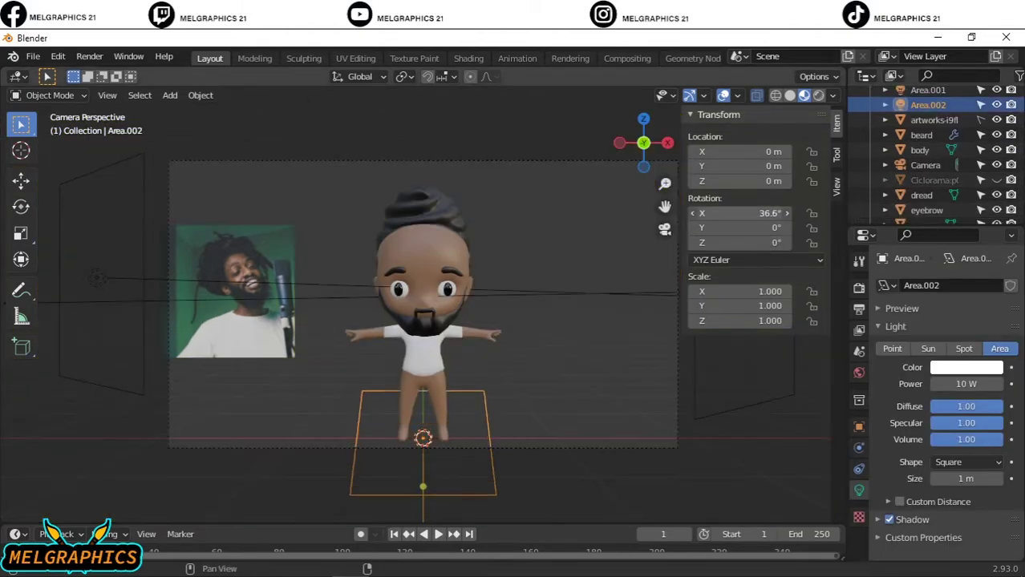
key(Return)
key(KP_3)
key(g)
key(z)
Raise the new area light to 1.2389 m and increase its power slightly.
click(494, 326)
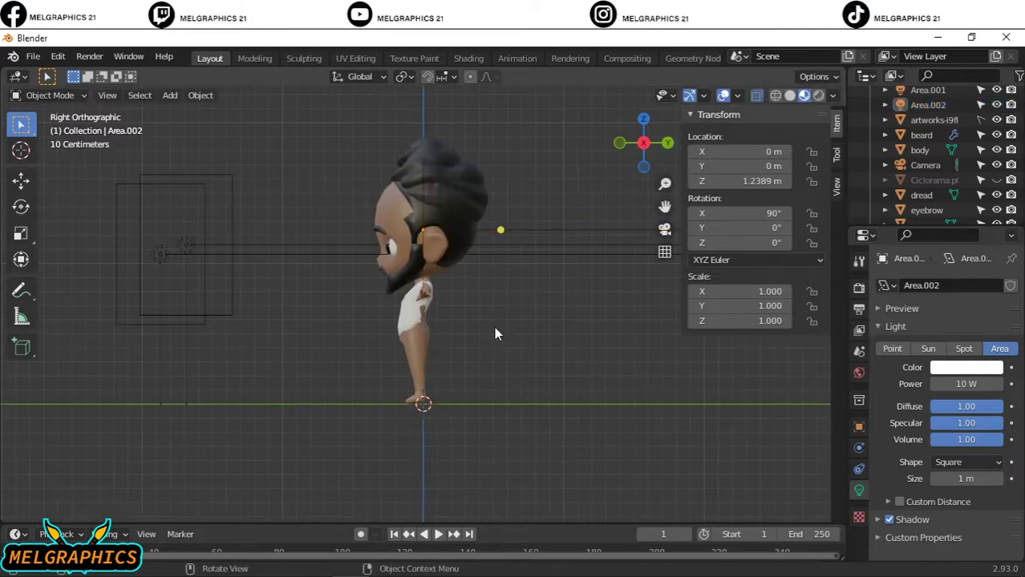
key(KP_1)
key(KP_0)
click(476, 315)
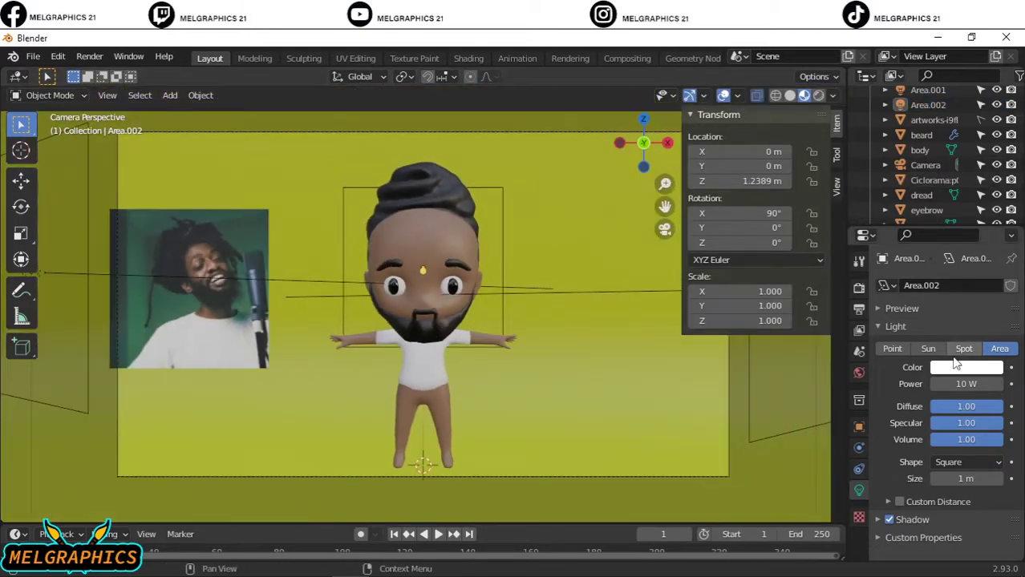
drag(967, 384, 973, 385)
Tint the backdrop green by sampling a colour with the eyedropper.
scroll(428, 197, down, 2)
click(934, 180)
click(972, 504)
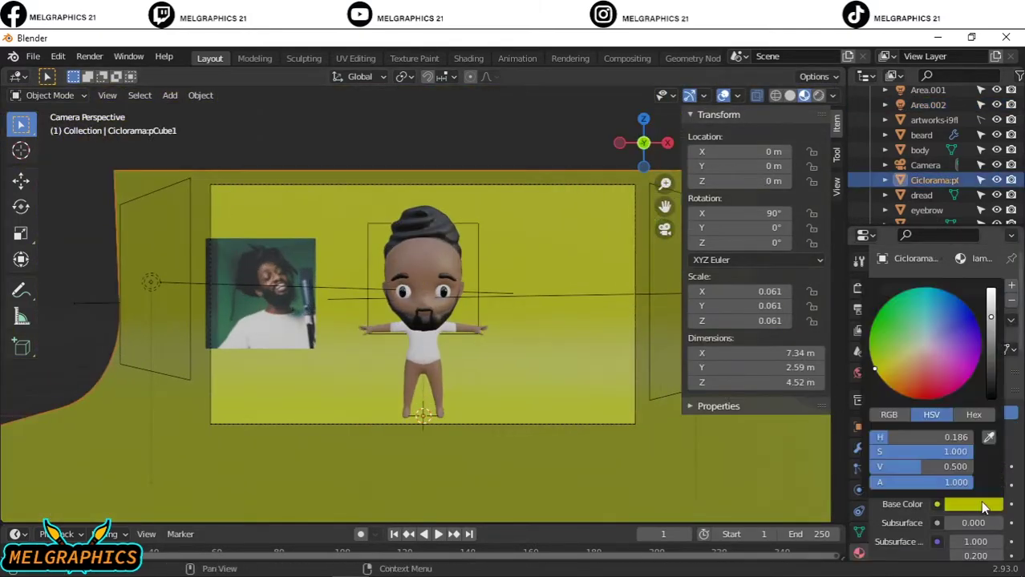
click(233, 320)
scroll(443, 431, up, 2)
In Edit Mode, circle-select the body's legs and separate them into a new object.
scroll(443, 430, up, 1)
click(443, 431)
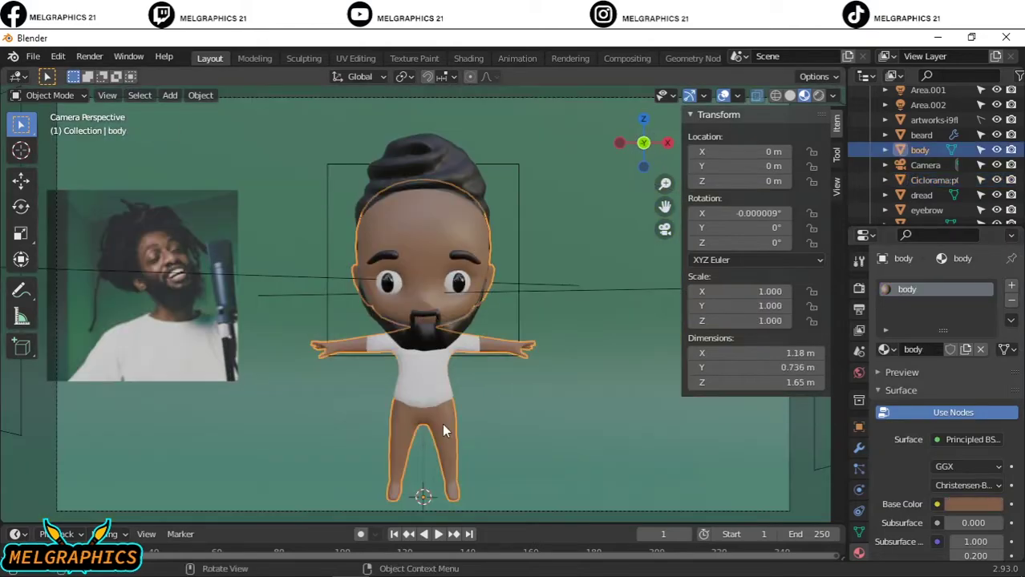
click(48, 129)
scroll(433, 456, up, 4)
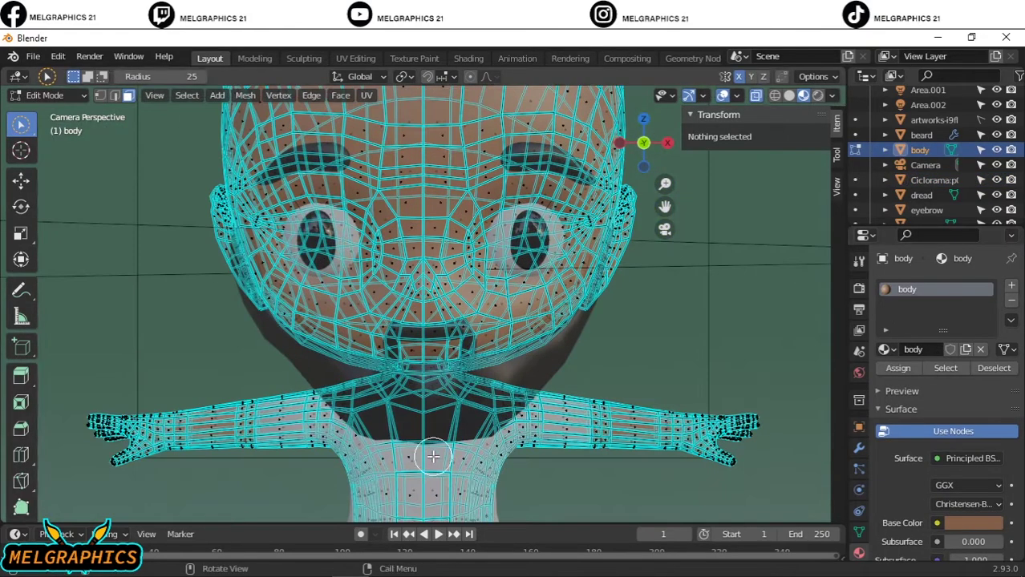
shift+middle_drag(722, 481, 682, 241)
key(c)
drag(361, 397, 373, 410)
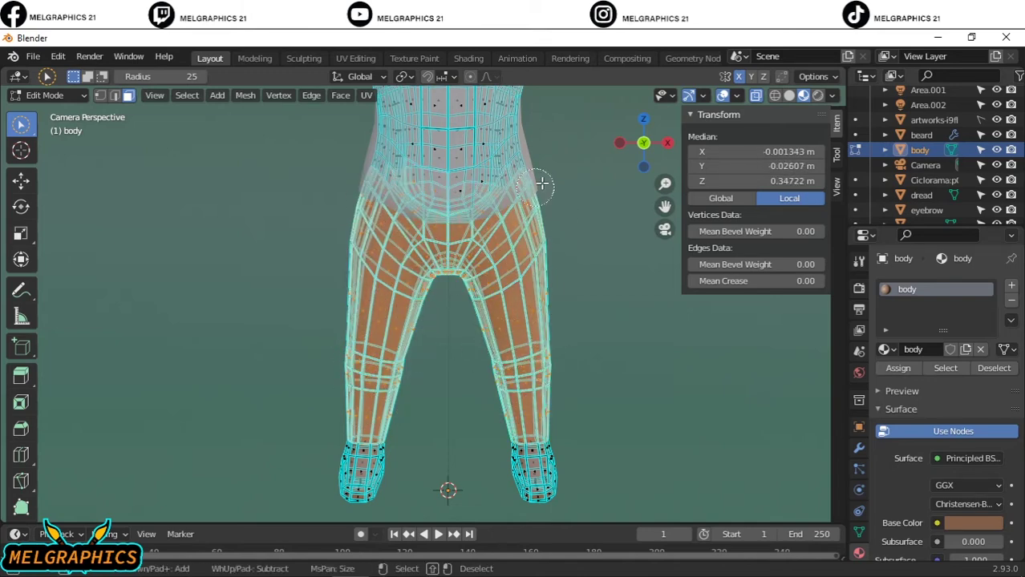
right_click(200, 226)
click(265, 329)
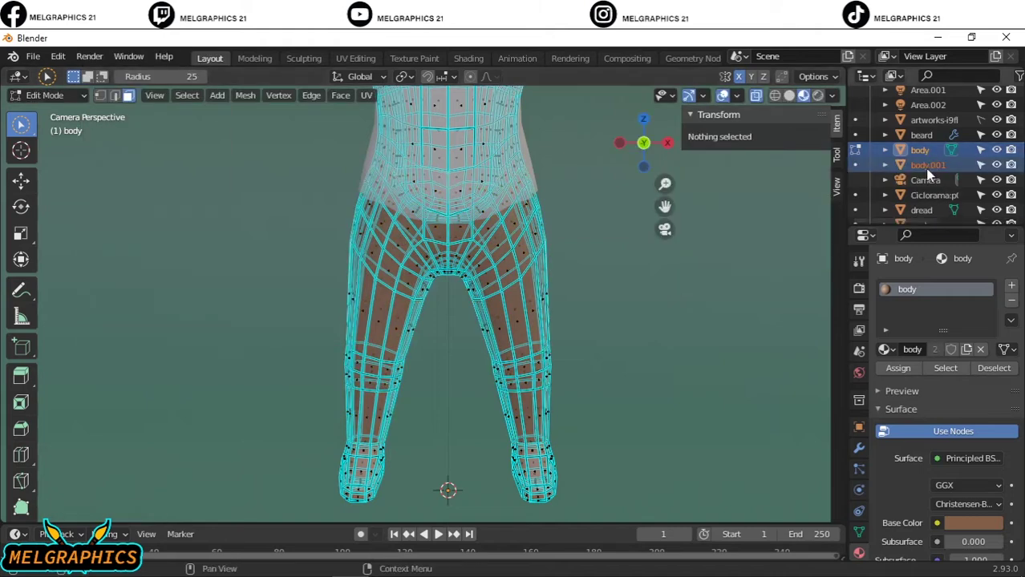
Name the new object 'pants' and give it its own new black material.
scroll(928, 175, down, 1)
text(pa)
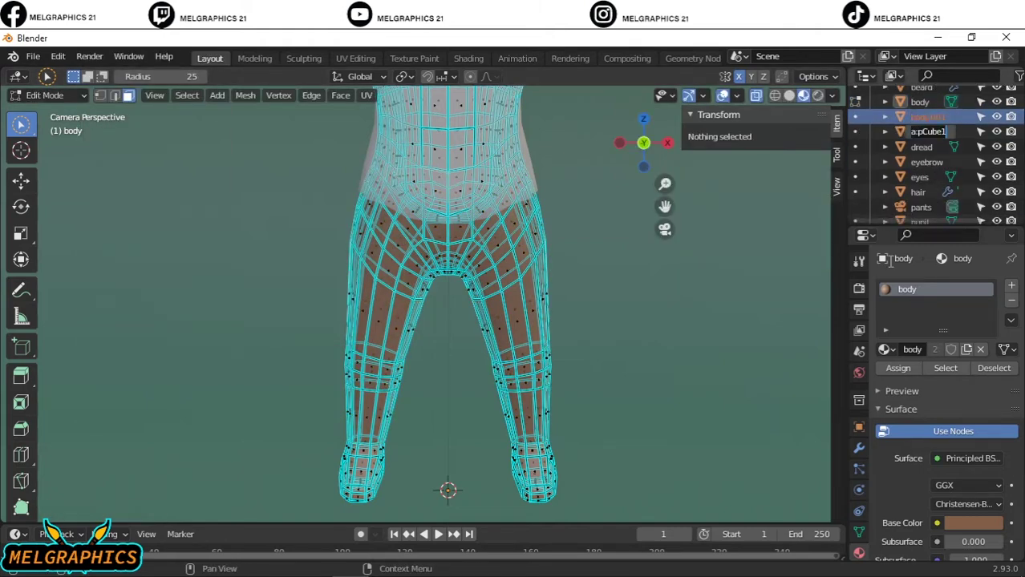
scroll(933, 121, up, 2)
click(44, 94)
click(48, 107)
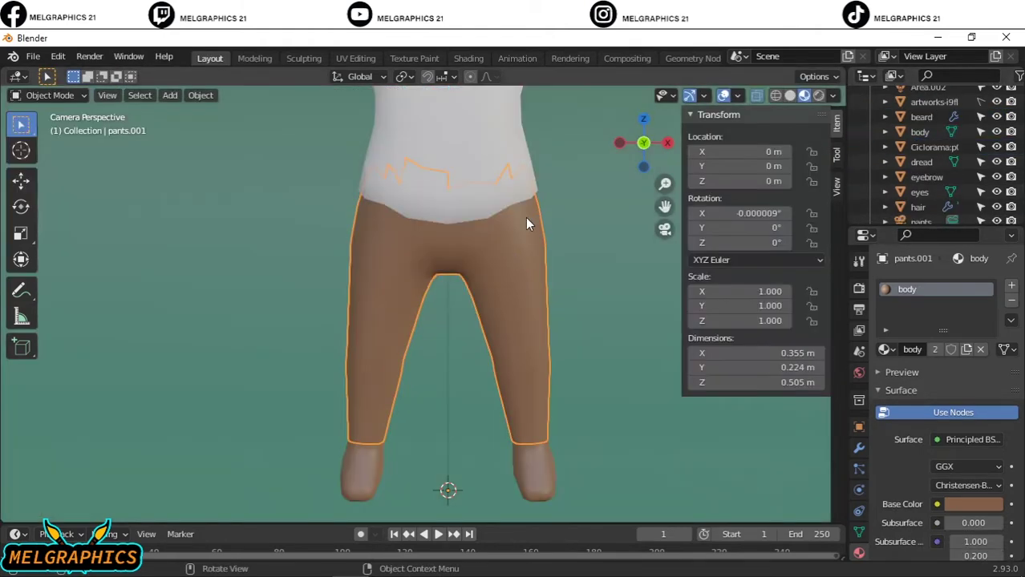
click(980, 349)
click(957, 349)
double_click(915, 289)
text(pants)
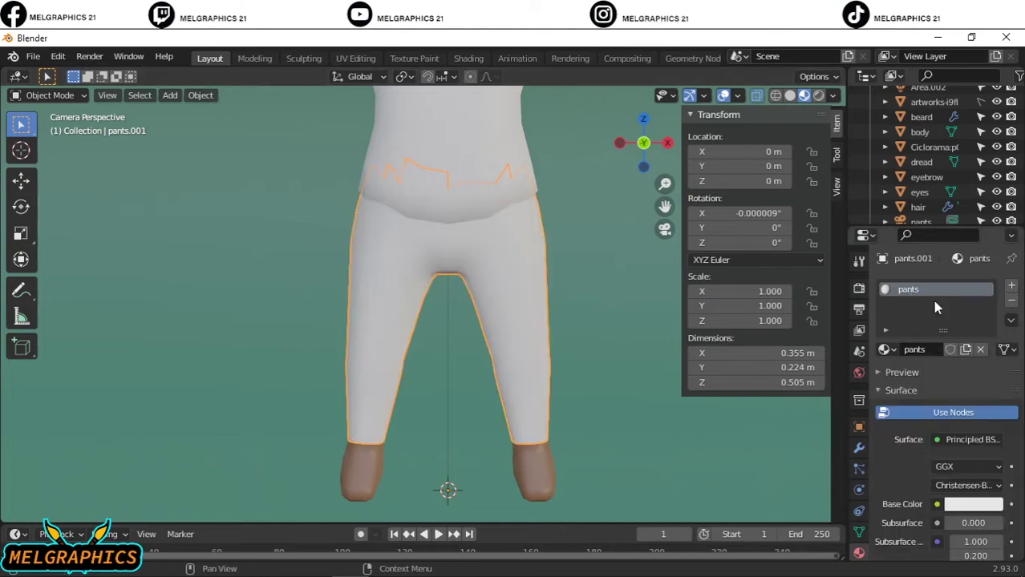
click(973, 503)
click(999, 413)
scroll(959, 214, down, 2)
scroll(958, 212, up, 4)
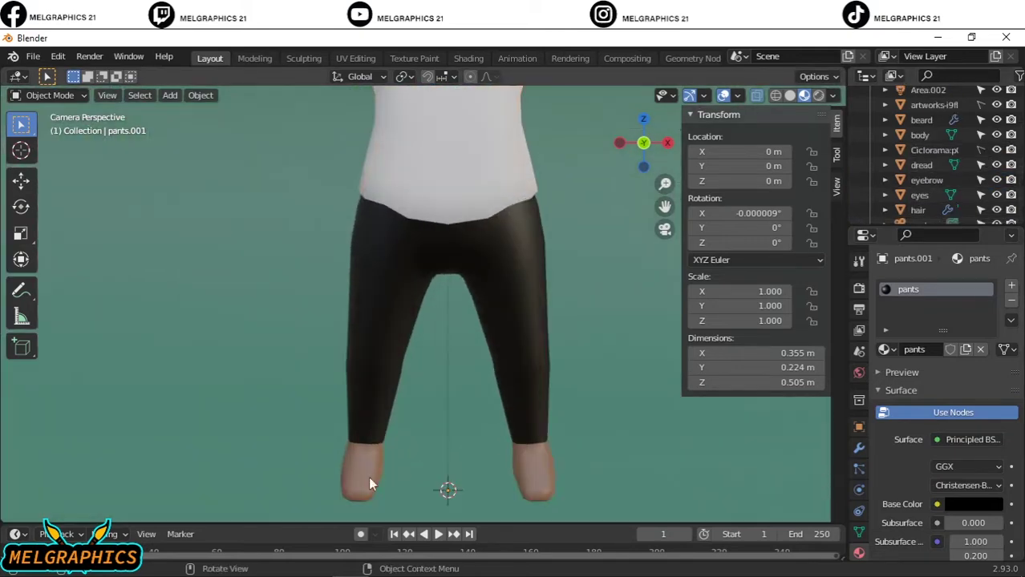
Circle-select the body's feet and separate them into their own shoes object.
click(368, 477)
click(44, 95)
click(48, 129)
key(c)
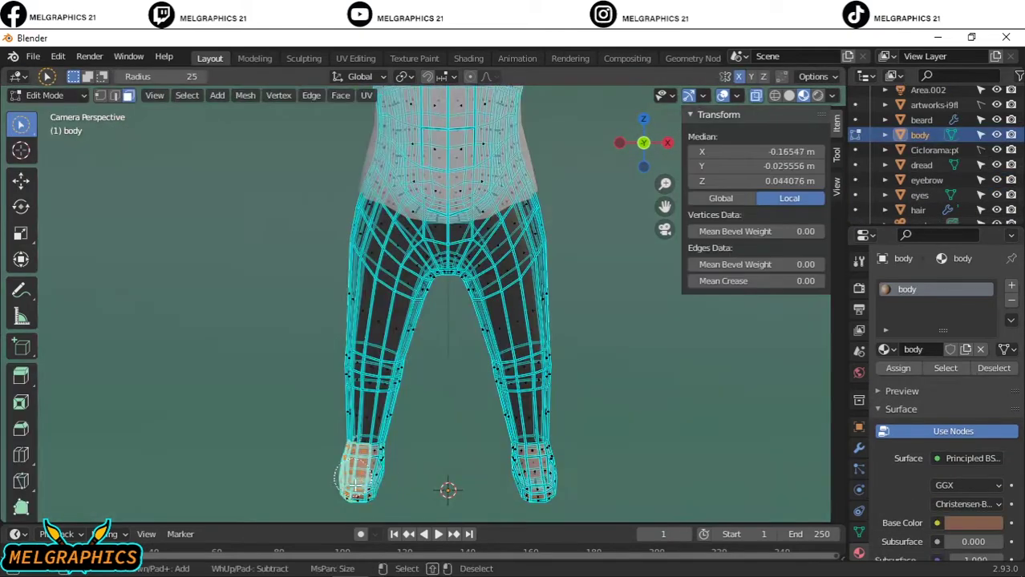
right_click(354, 295)
click(417, 332)
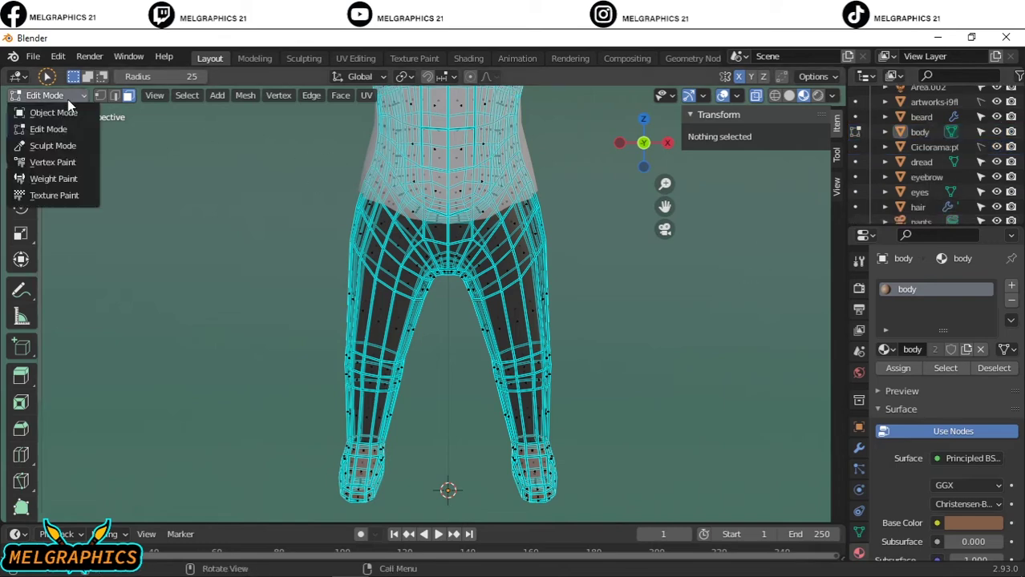
click(64, 112)
scroll(561, 465, down, 3)
scroll(471, 373, up, 2)
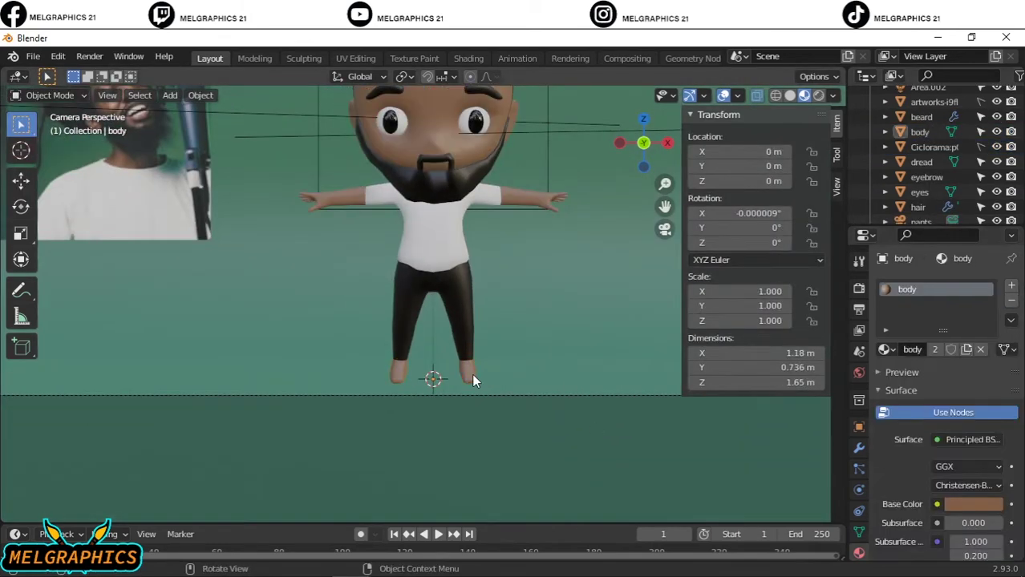
Give the shoes a new purple material: specular 0.184, roughness 0.259, sheen tint 0.918.
click(470, 376)
scroll(901, 211, up, 3)
click(1011, 300)
click(930, 349)
text(shoes)
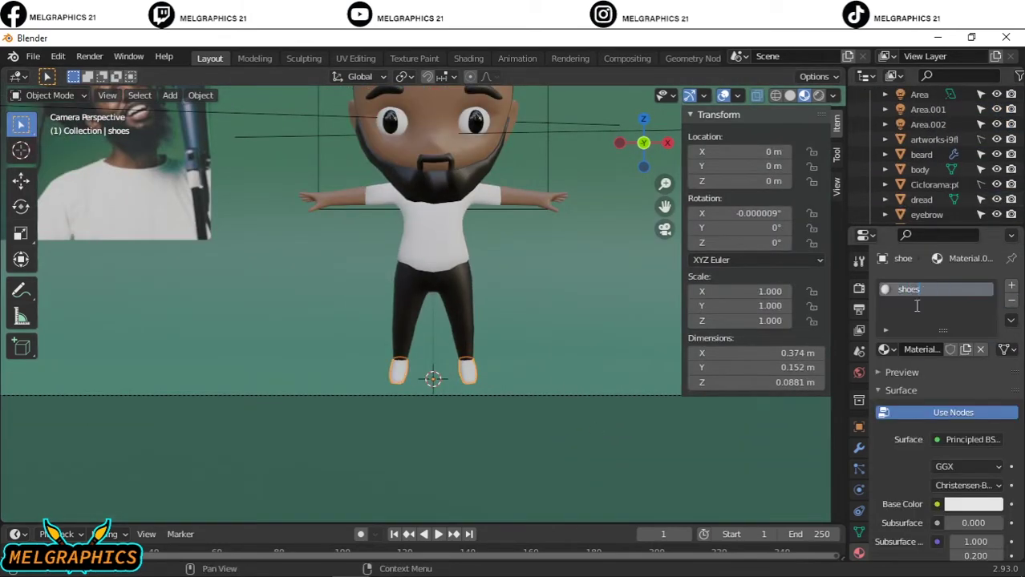
click(973, 503)
click(902, 321)
scroll(975, 420, down, 5)
mouse_move(975, 420)
mouse_down()
mouse_move(995, 418)
mouse_move(994, 441)
mouse_up()
scroll(949, 511, down, 3)
scroll(623, 416, down, 3)
scroll(447, 181, up, 2)
scroll(447, 181, up, 5)
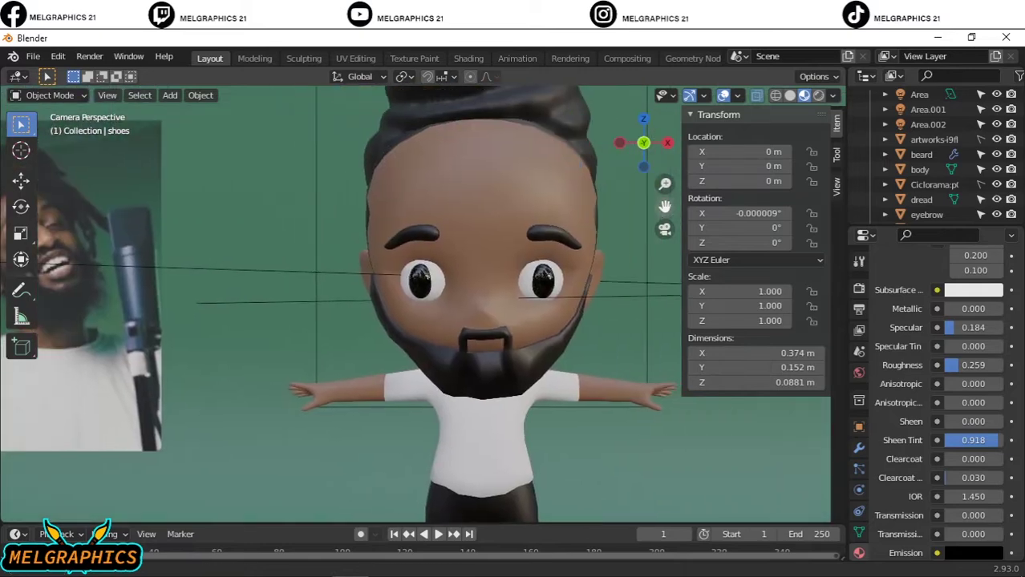
scroll(506, 266, up, 3)
key(shift+s)
Add a UV sphere, move it along Y in front of the eye, and shrink it.
key(shift+a)
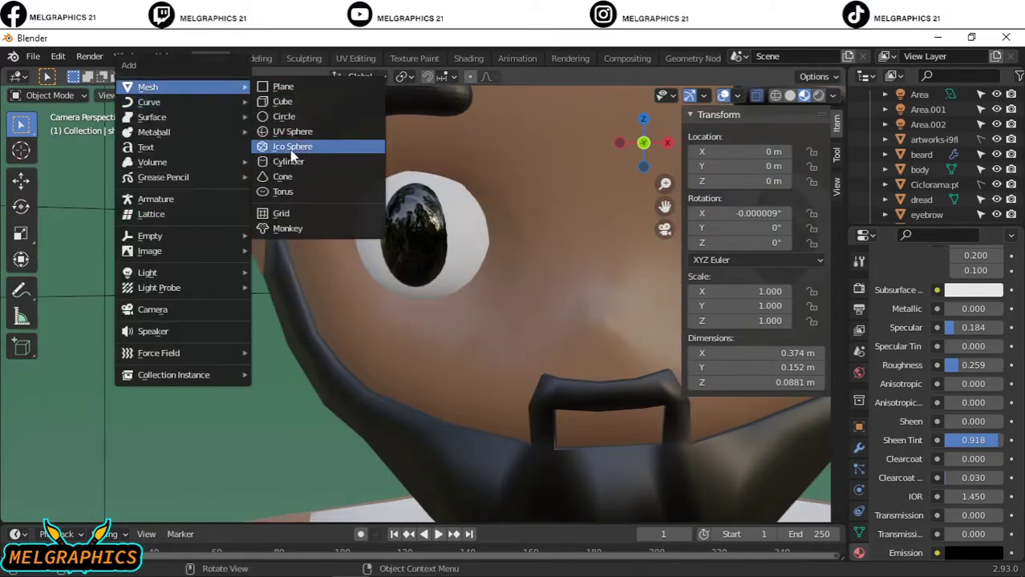
click(297, 142)
key(KP_3)
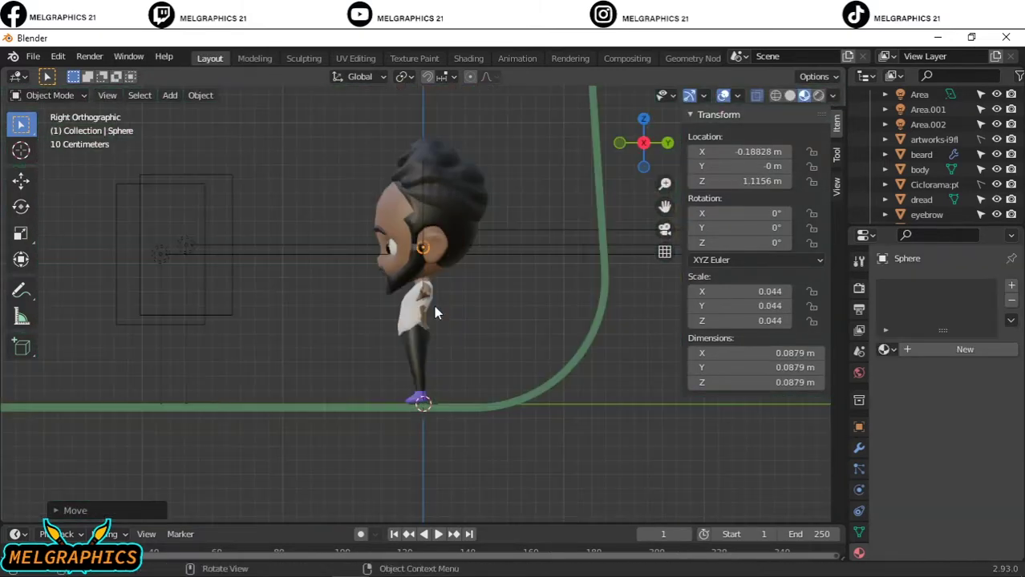
key(g)
key(y)
click(393, 306)
key(KP_1)
mouse_move(393, 306)
middle_down()
mouse_move(518, 259)
mouse_move(530, 139)
middle_up()
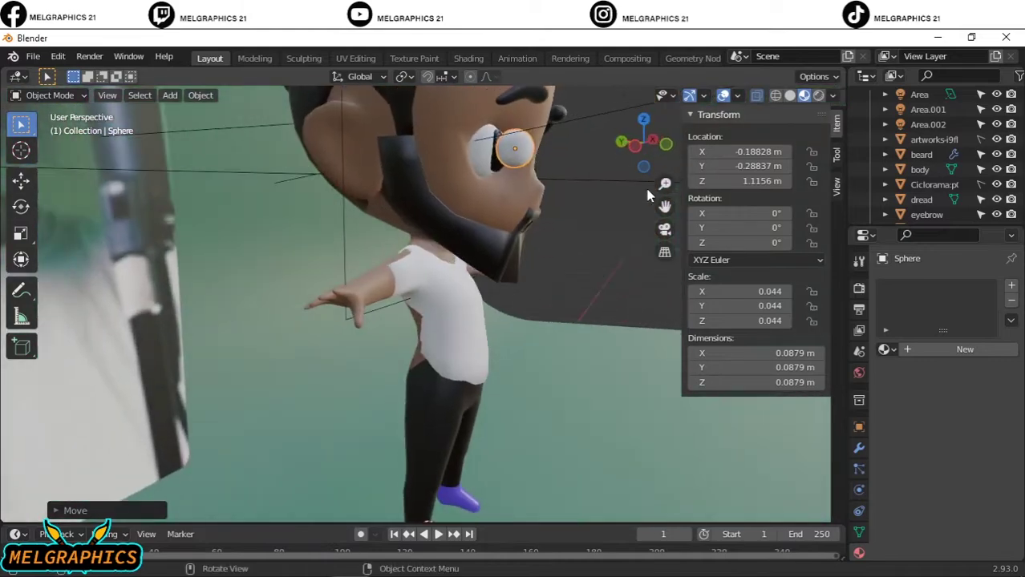
scroll(530, 139, up, 4)
key(s)
key(Return)
Shrink the highlight sphere further and position it over the upper part of the pupil.
middle_drag(706, 289, 730, 275)
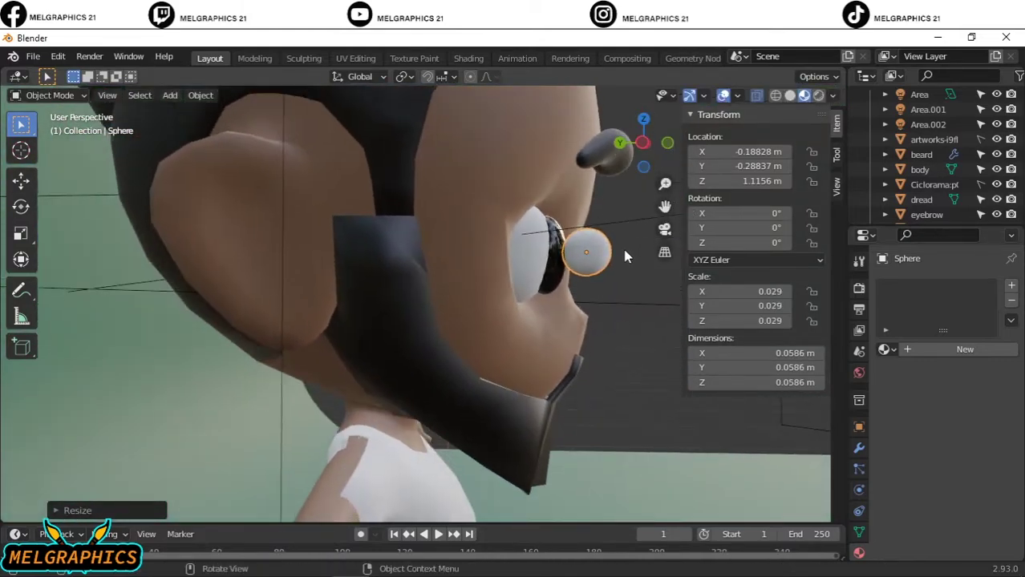
key(g)
key(y)
click(731, 275)
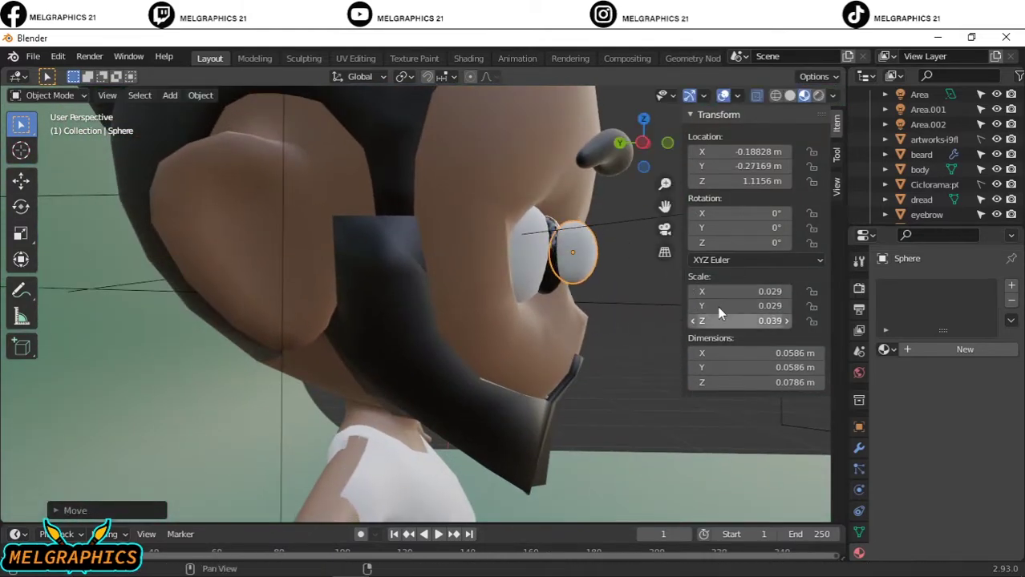
key(s)
key(Return)
key(g)
key(y)
click(630, 183)
key(KP_1)
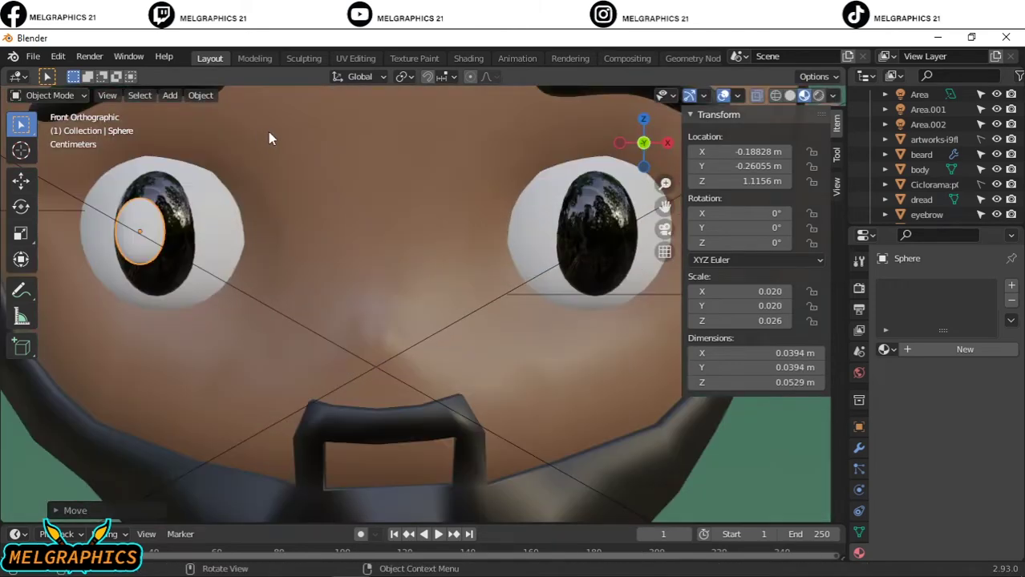
key(s)
key(Return)
key(g)
Add and apply a Mirror modifier so both eyes get highlights, deleting a stray duplicate.
click(195, 227)
click(859, 448)
click(904, 286)
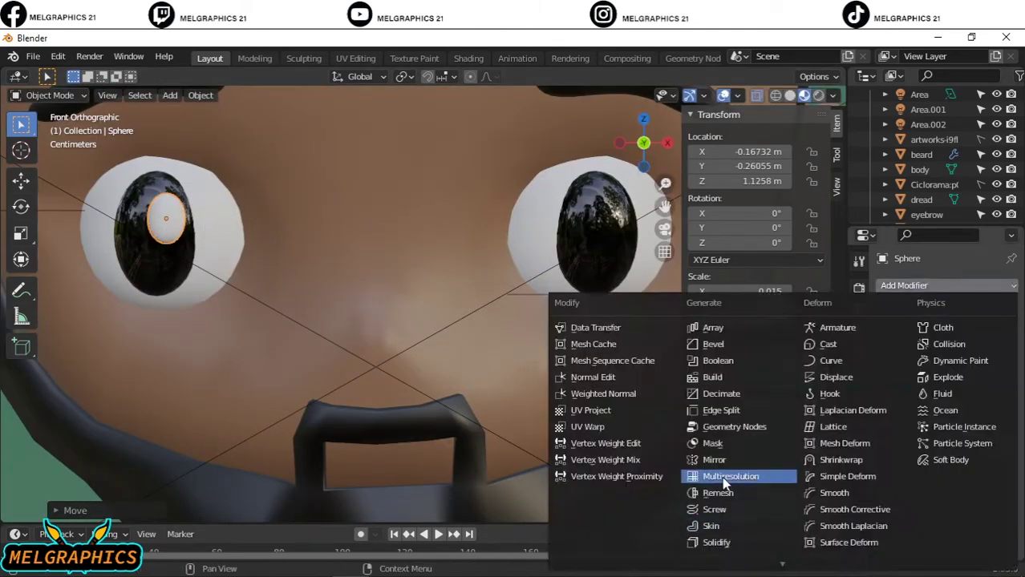
click(713, 460)
click(992, 389)
click(953, 329)
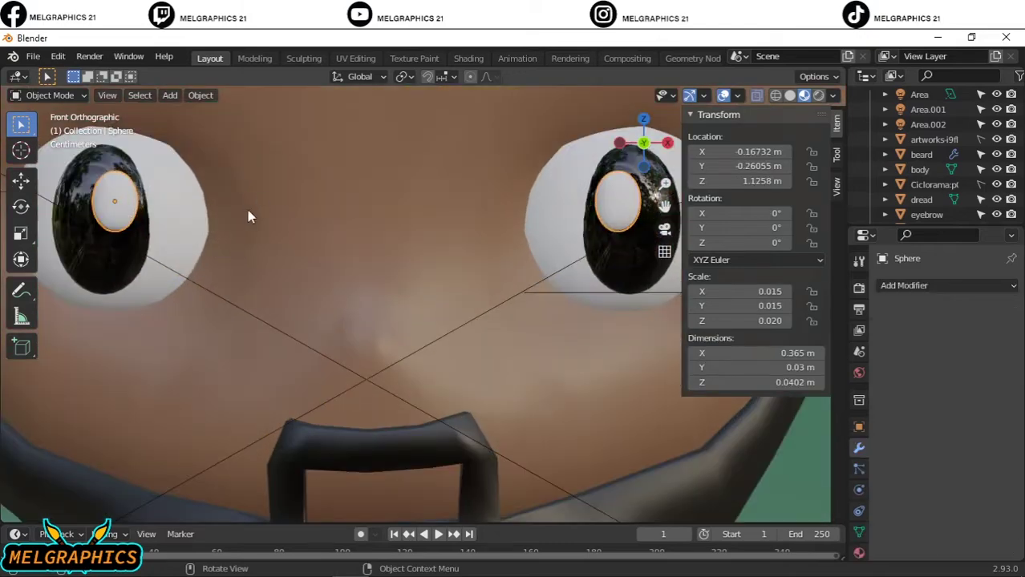
key(shift+d)
click(302, 178)
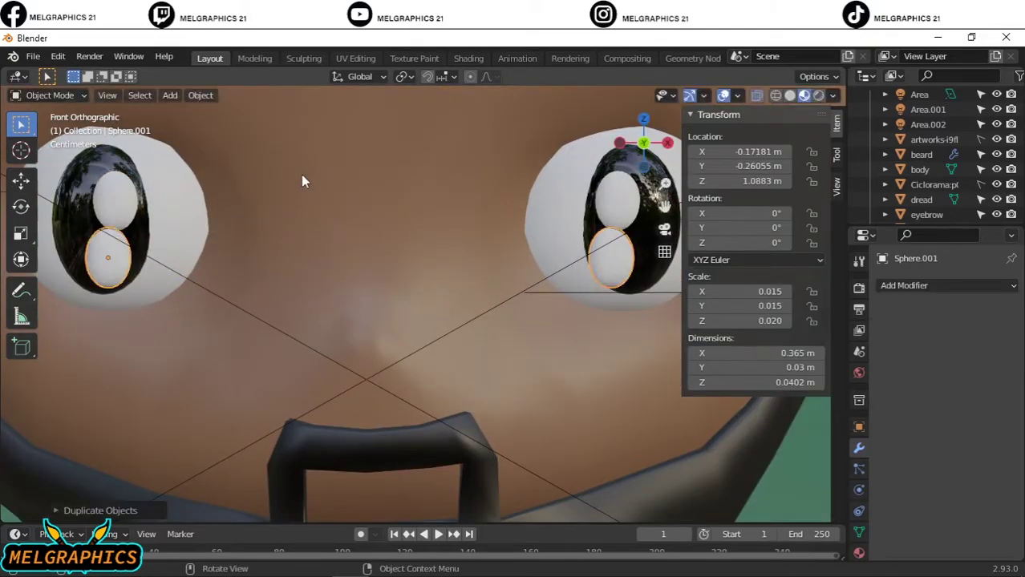
key(Delete)
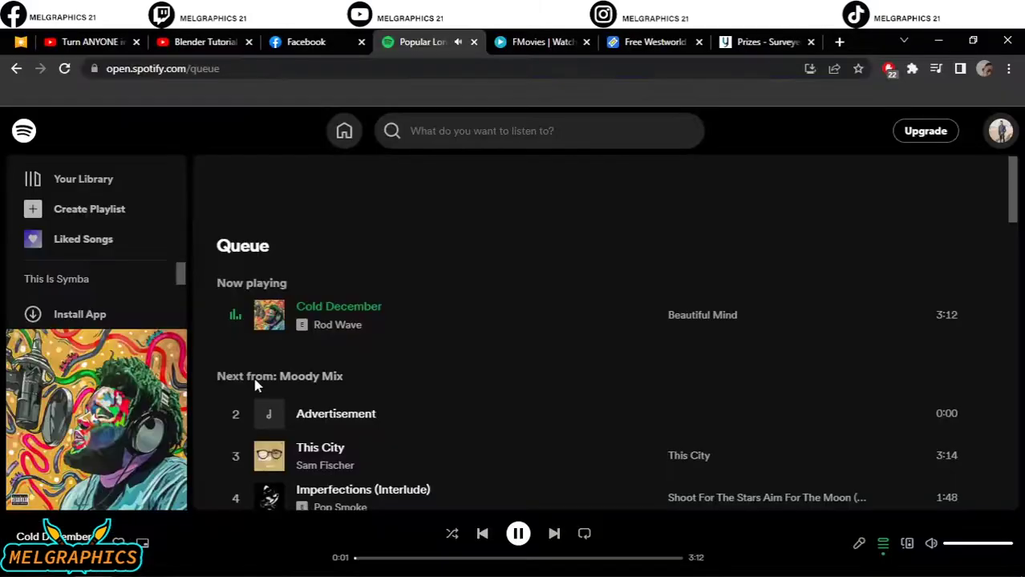
Search Google Images for 'chiworld 1234' and open the first portrait's preview to save it.
key(ctrl+t)
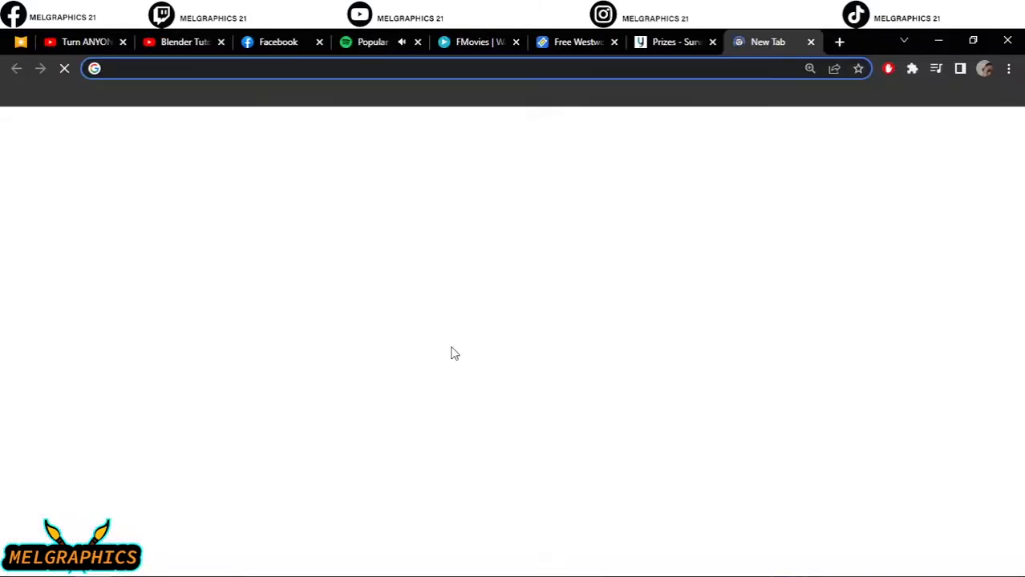
text(chiworld 1234)
key(Return)
click(213, 190)
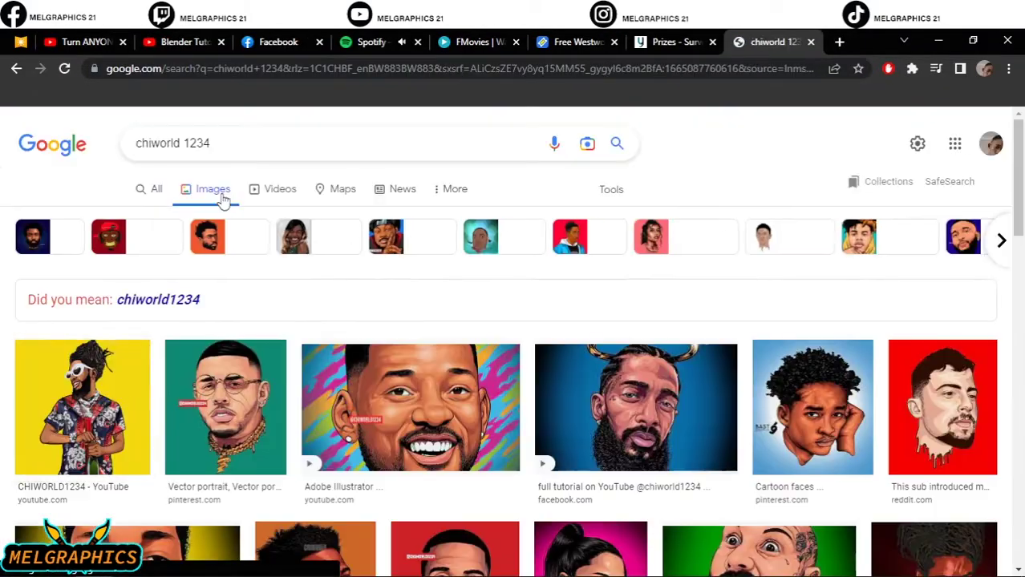
click(50, 369)
right_click(843, 425)
click(849, 459)
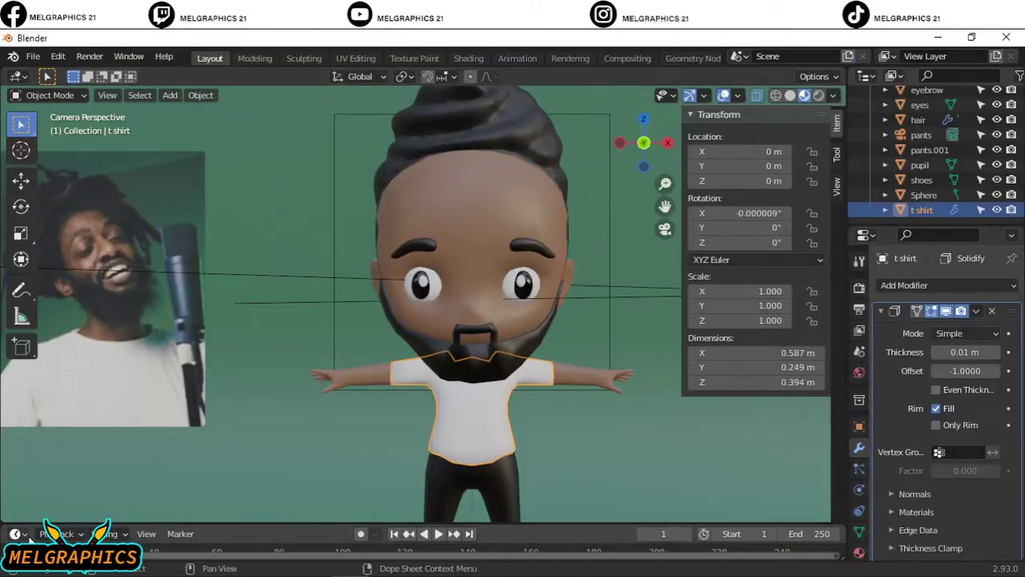
Switch the bottom area to the Shader Editor showing the tshirt node tree, then to an Image Editor.
click(24, 534)
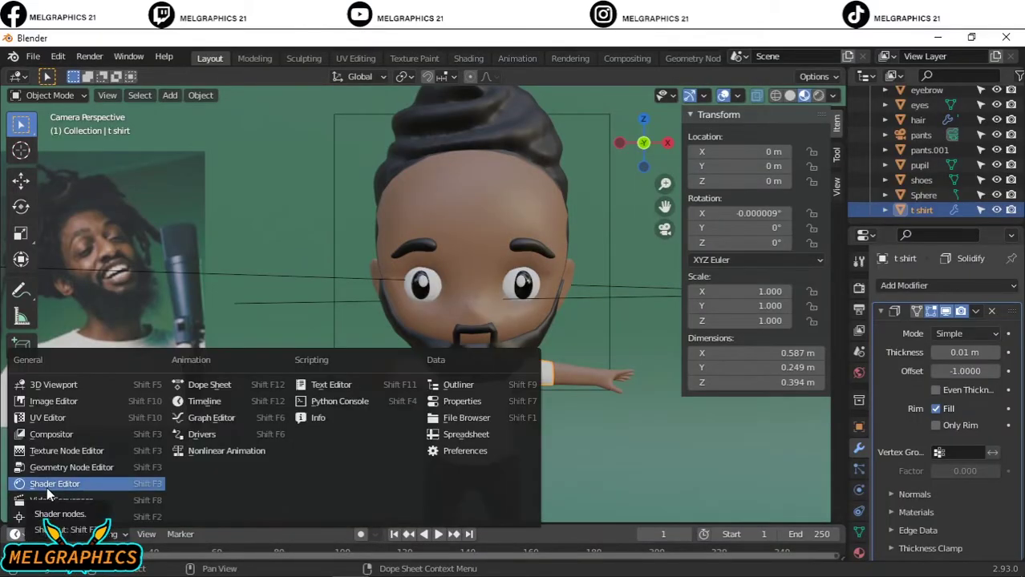
click(56, 486)
drag(321, 527, 321, 294)
scroll(422, 459, up, 3)
middle_drag(423, 460, 536, 425)
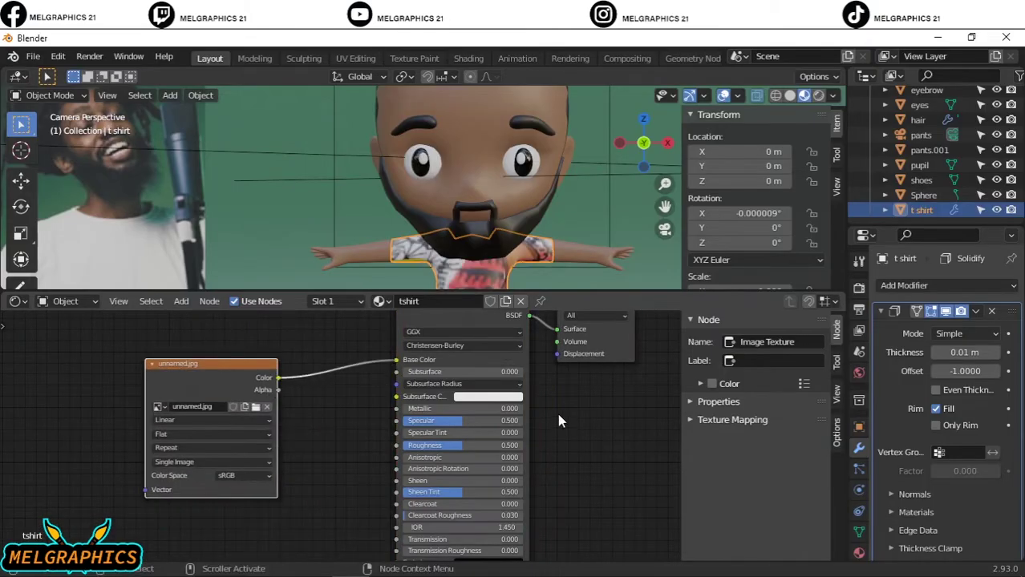
drag(449, 294, 449, 369)
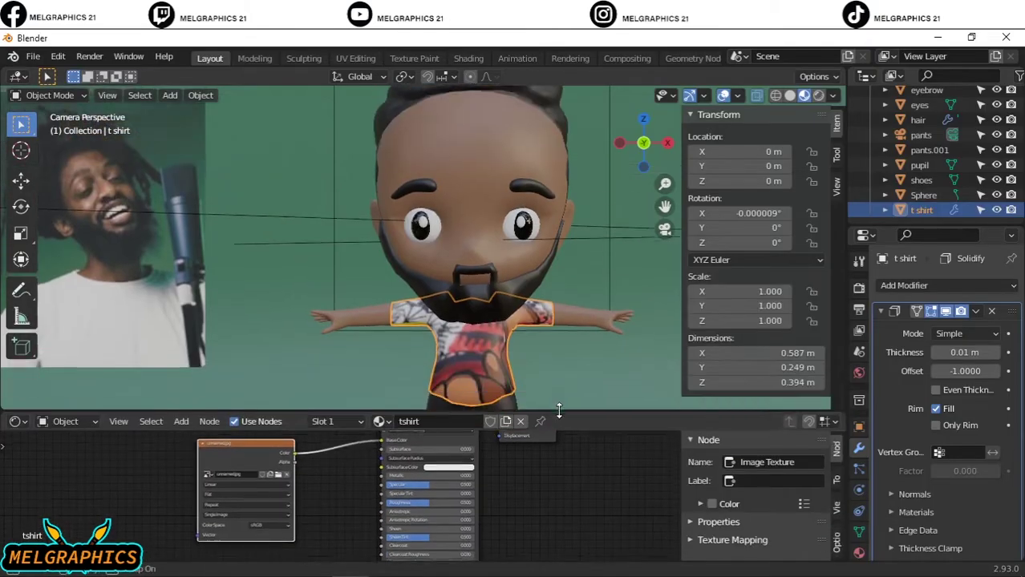
click(16, 376)
click(48, 457)
Load unnamed.jpg in the image view, then set the bottom area back to the Shader Editor.
click(358, 376)
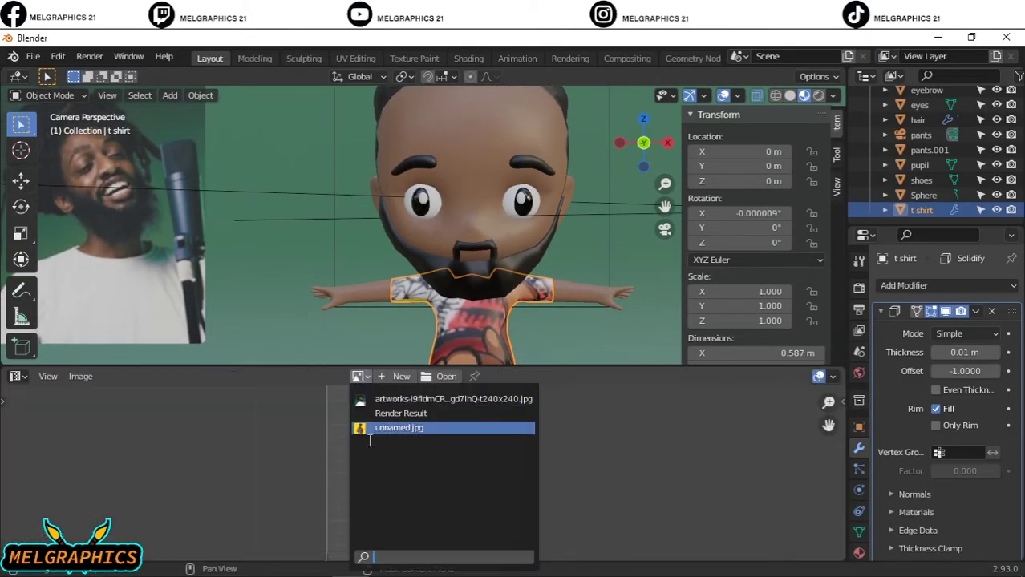
click(388, 427)
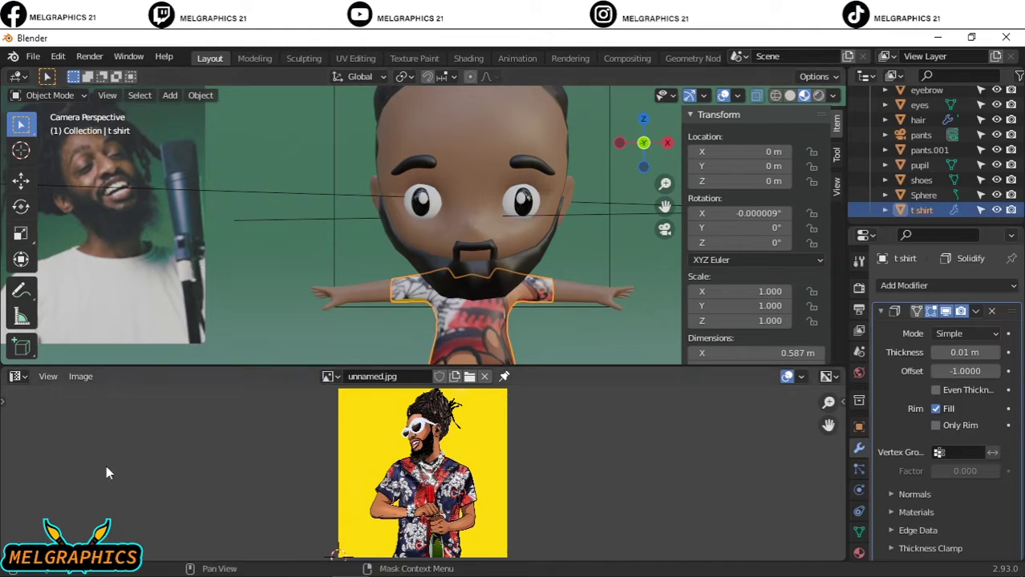
drag(106, 369, 106, 443)
click(16, 452)
click(49, 404)
In Edit Mode, select the t-shirt, open the UV Editor with unnamed.jpg, and unwrap it.
click(50, 95)
click(49, 130)
key(c)
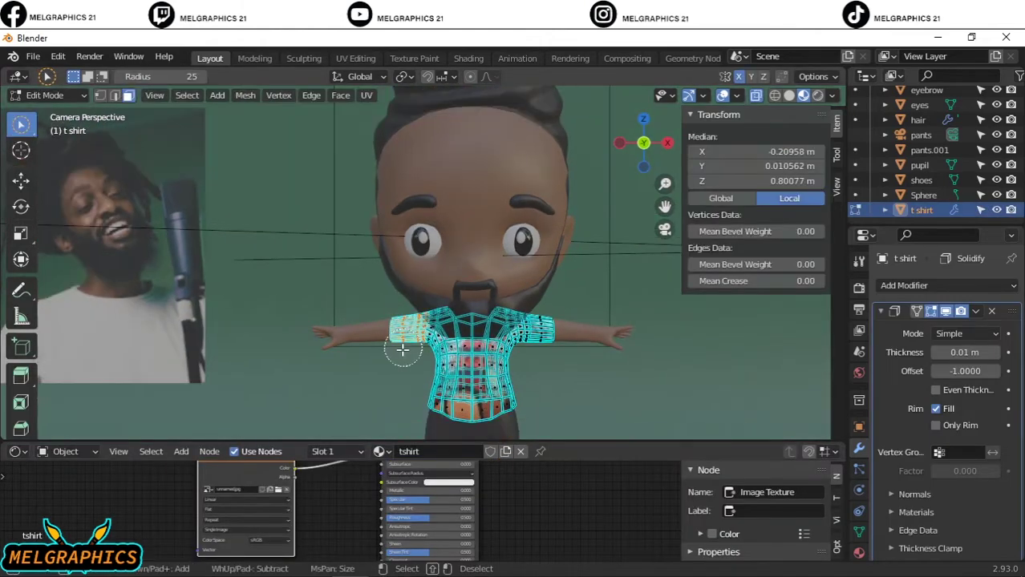
click(16, 452)
click(63, 339)
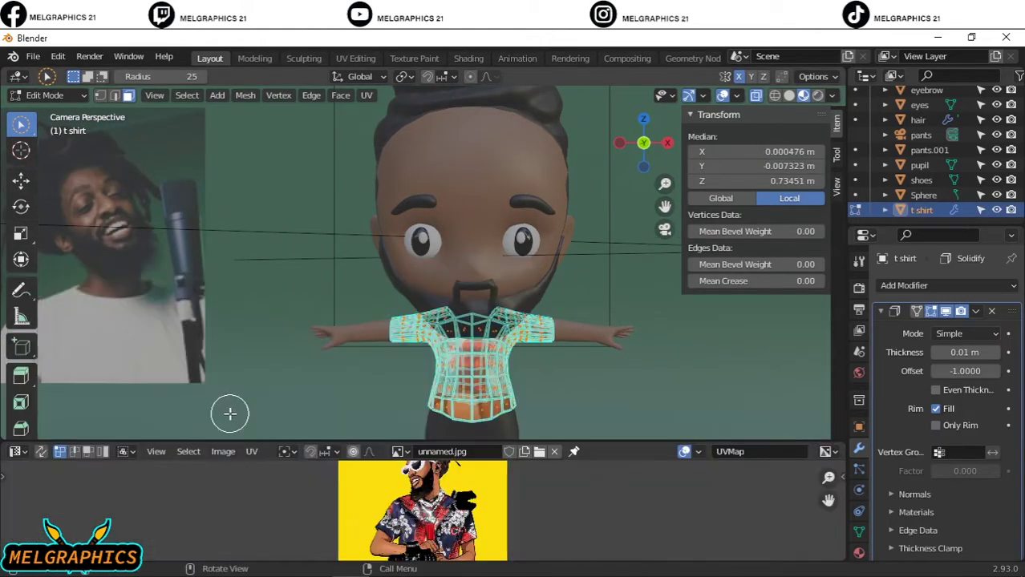
key(u)
click(222, 362)
click(397, 452)
Select the shirt's UV island, rotate it upright, and move it over the portrait.
drag(521, 442, 521, 349)
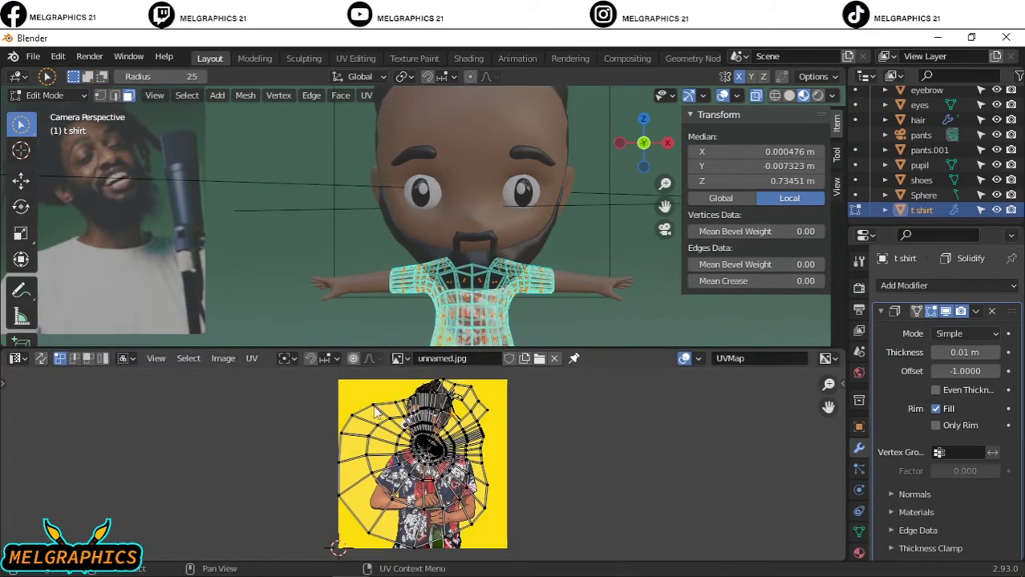
drag(323, 389, 476, 516)
drag(345, 382, 385, 399)
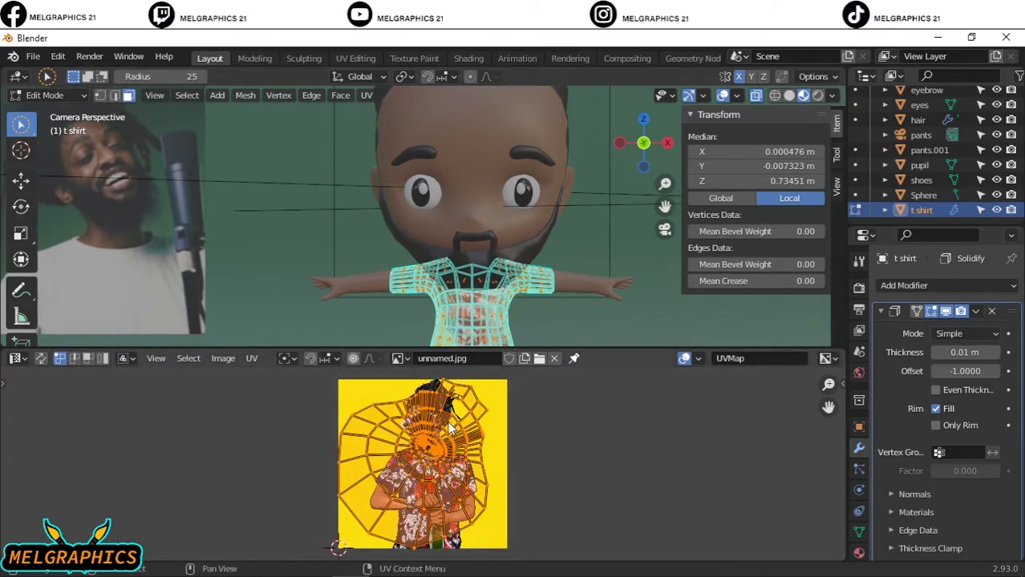
key(g)
click(641, 449)
click(642, 449)
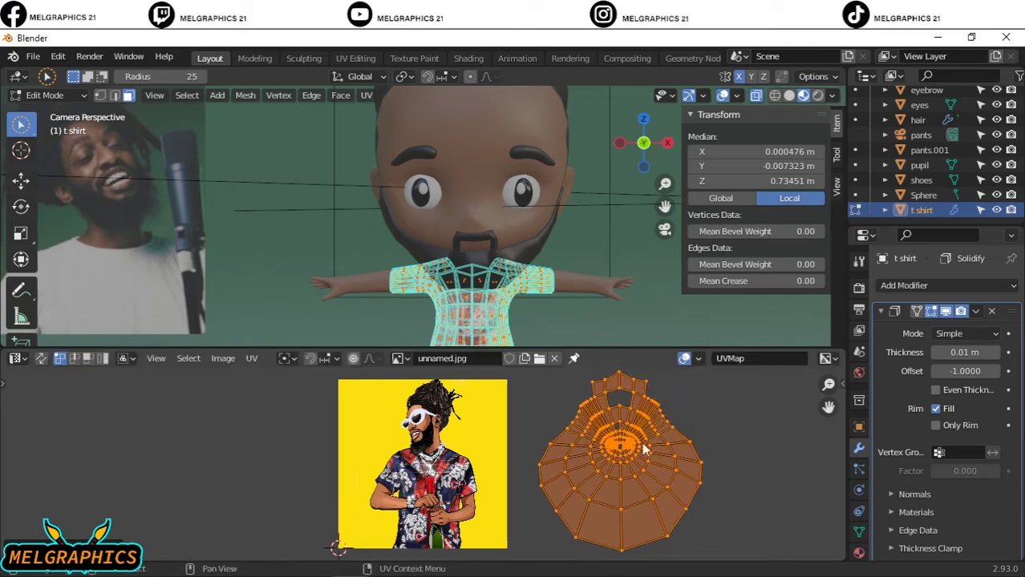
key(g)
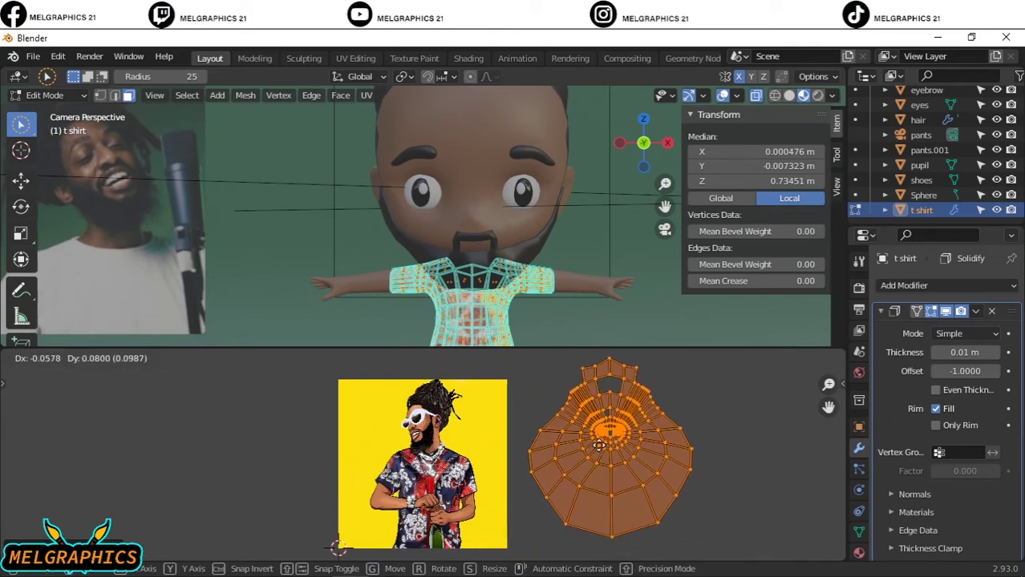
click(589, 481)
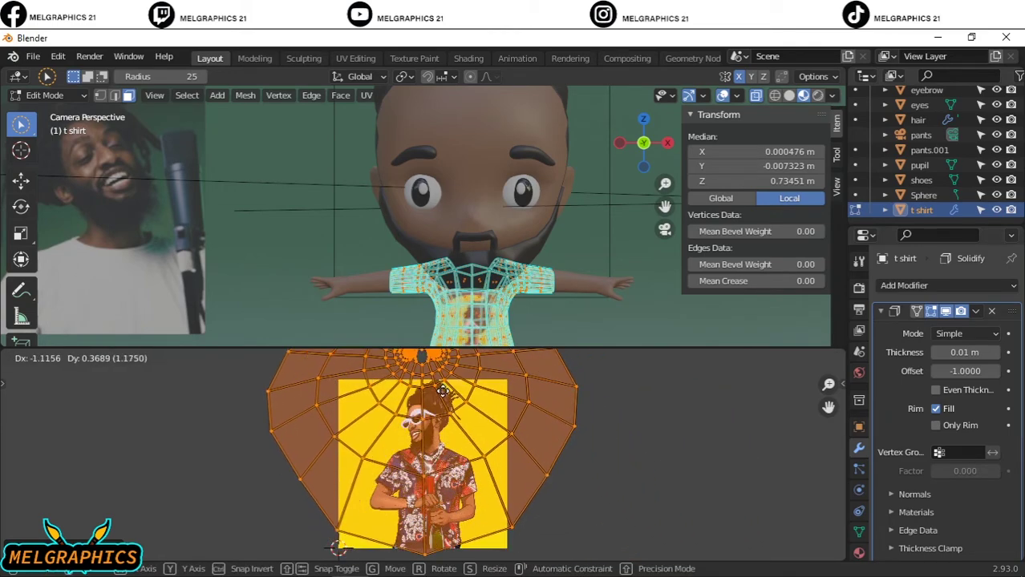
click(561, 481)
Preview the print in Object Mode, then rescale (about 0.28, undone) and reposition the UV island.
click(44, 94)
click(51, 110)
drag(658, 204, 576, 389)
click(44, 95)
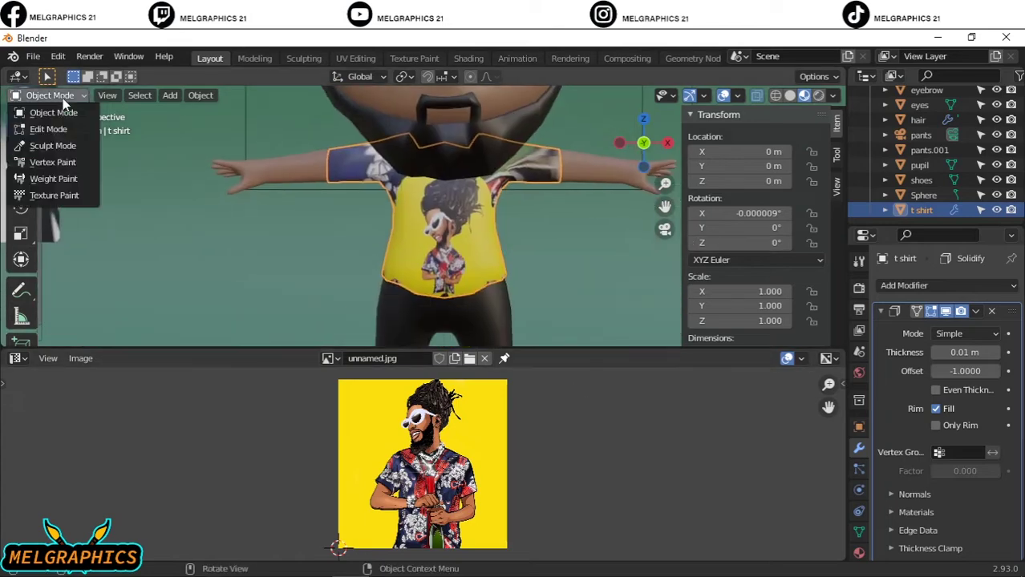
click(61, 126)
key(a)
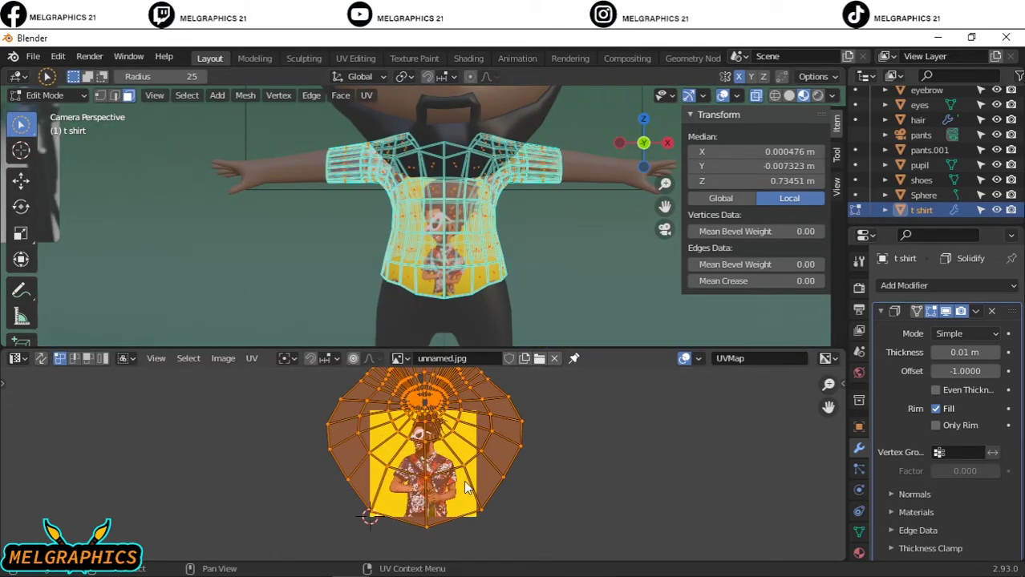
key(s)
click(461, 469)
key(g)
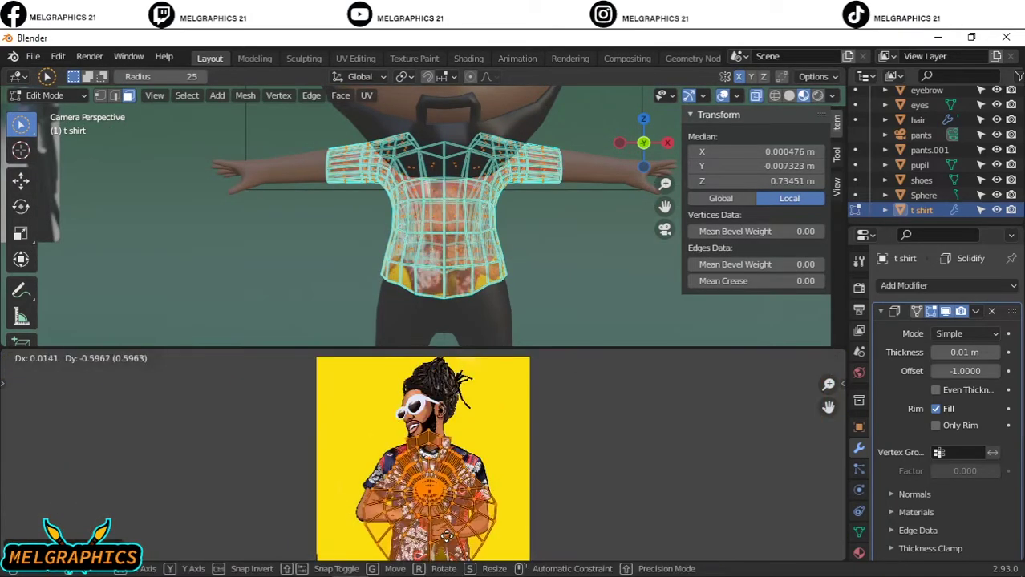
key(Escape)
key(ctrl+z)
key(g)
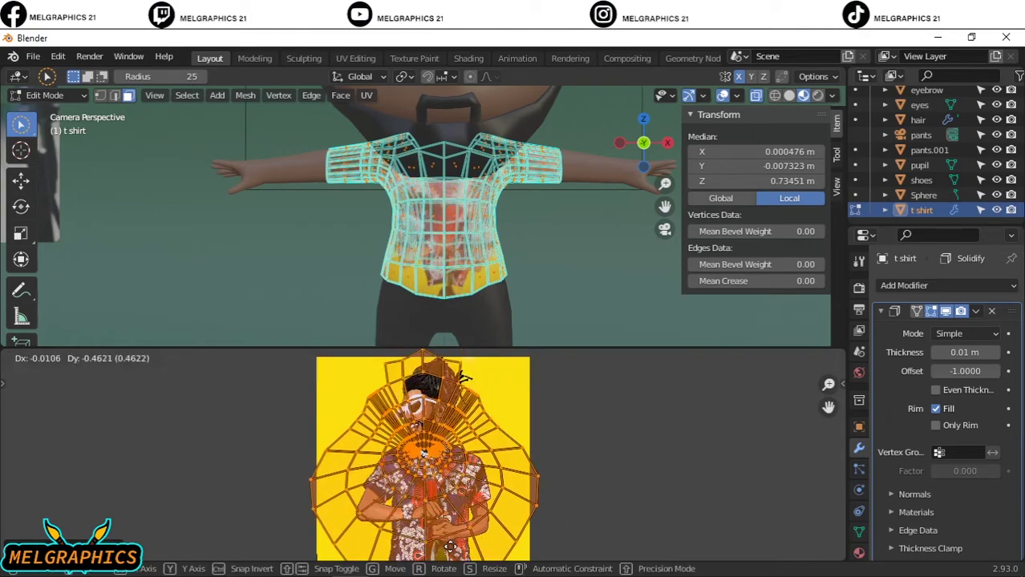